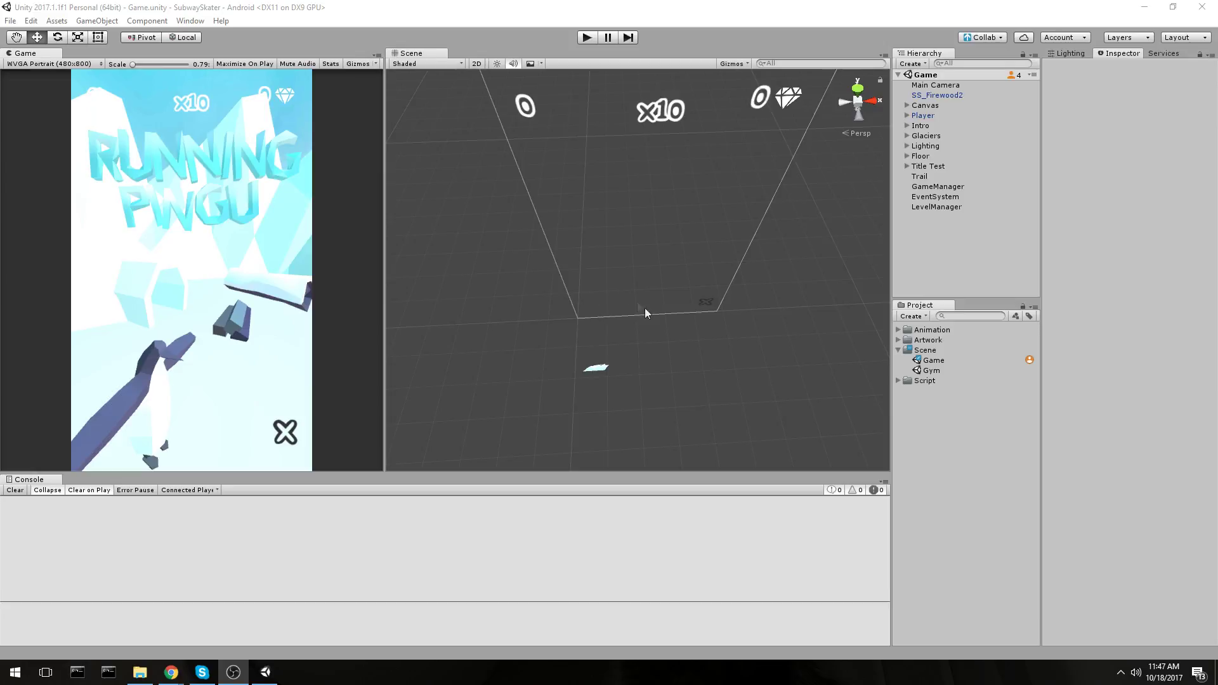
click(722, 347)
scroll(722, 350, down, 3)
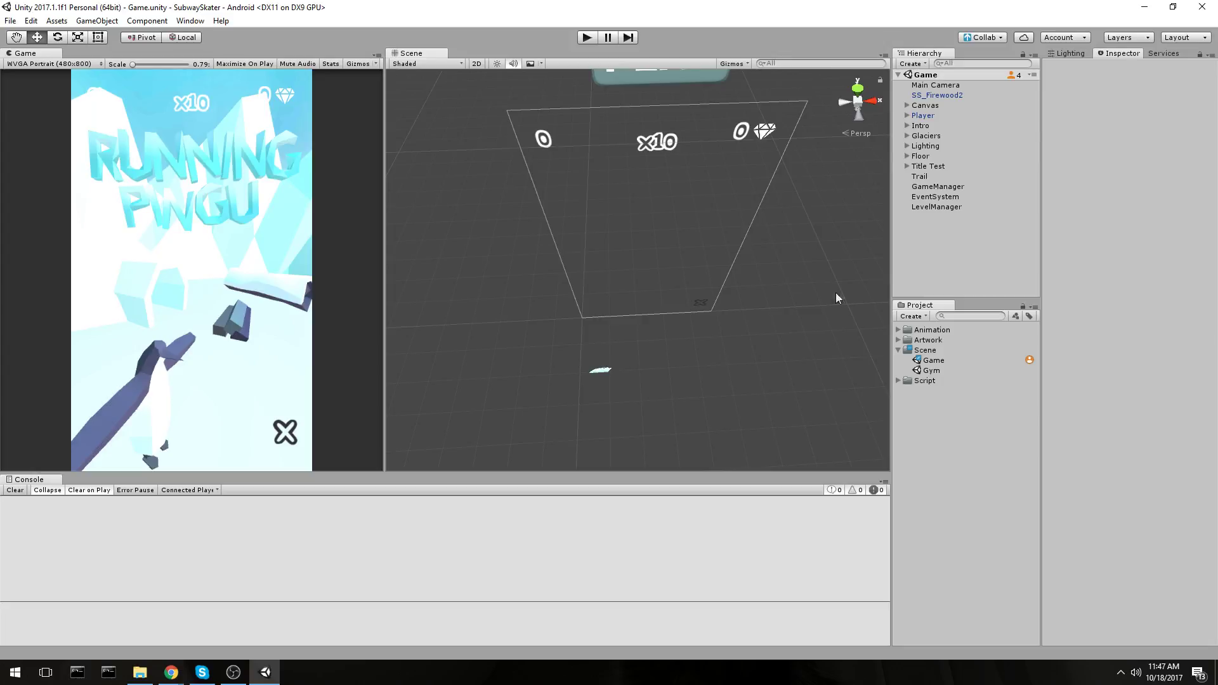
Switch to Chrome and download the play-games-plugin-for-unity repository from GitHub as a ZIP
key(alt+Tab)
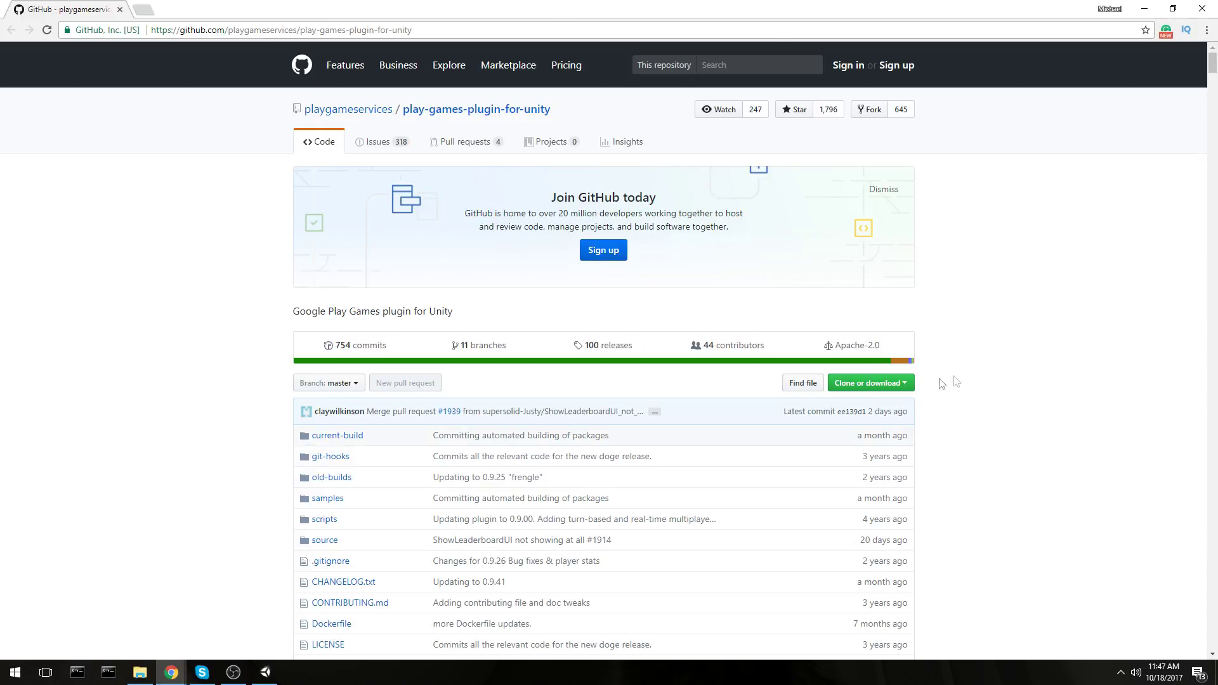
click(904, 383)
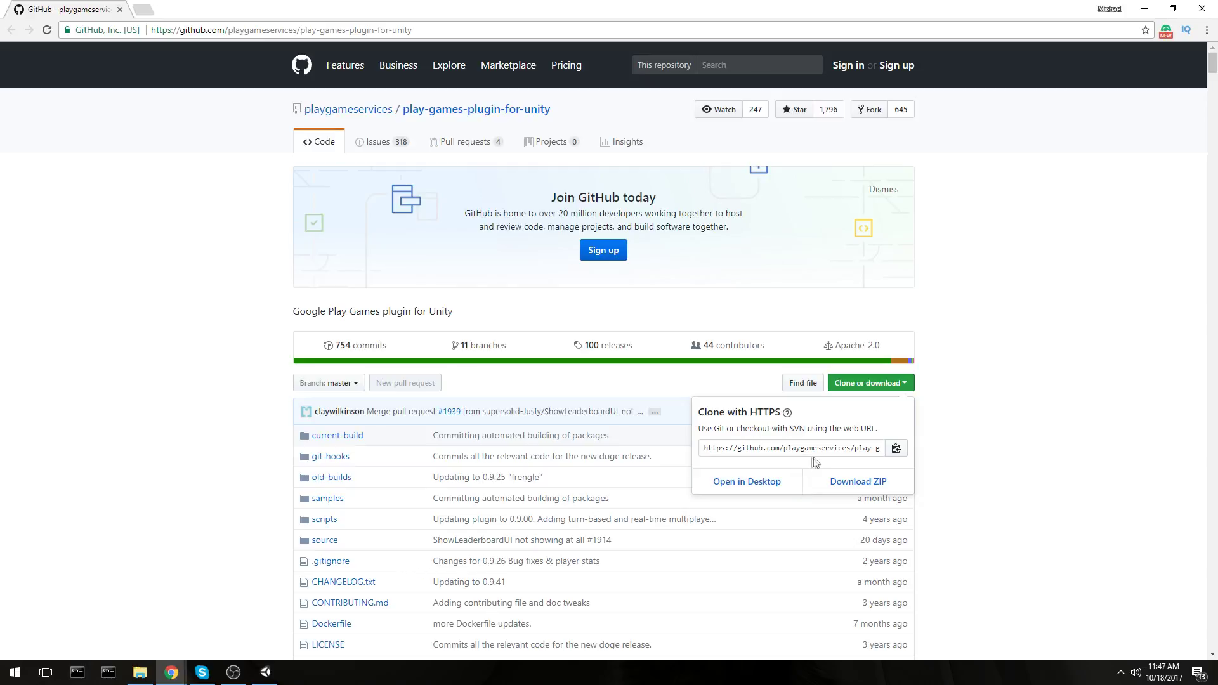
click(793, 448)
click(844, 489)
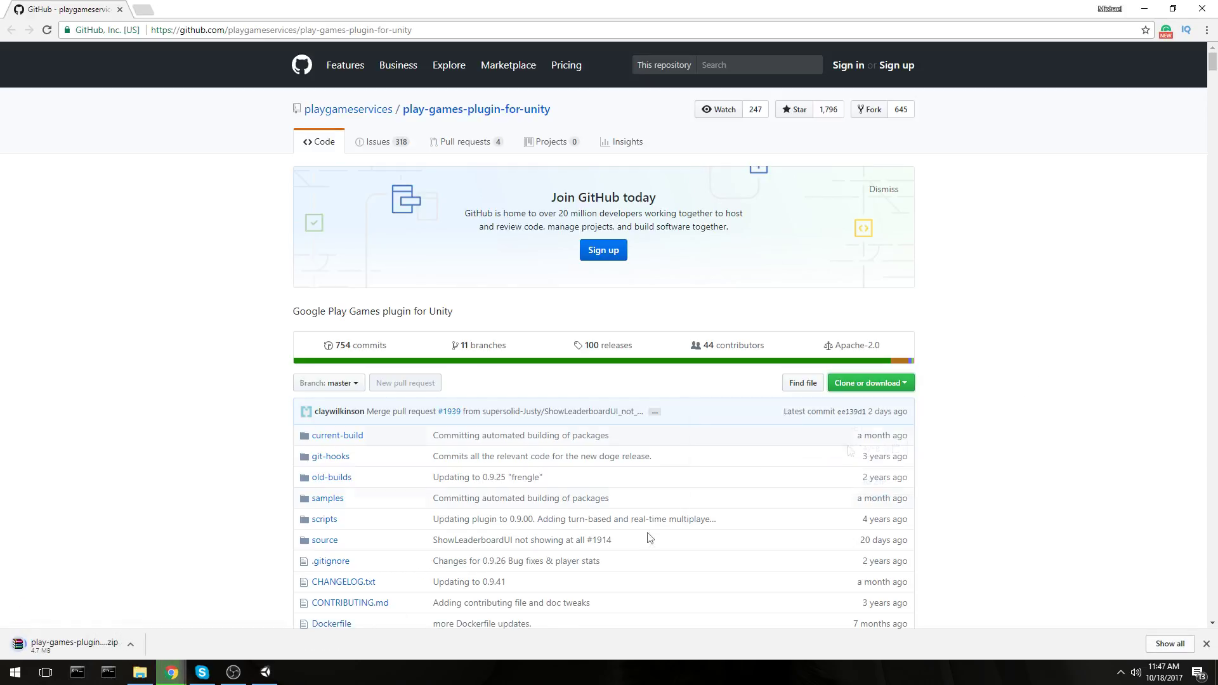
Show the downloaded play-games-plugin-for-unity-master archive in its folder and extract it in Downloads
click(131, 644)
click(201, 605)
click(629, 167)
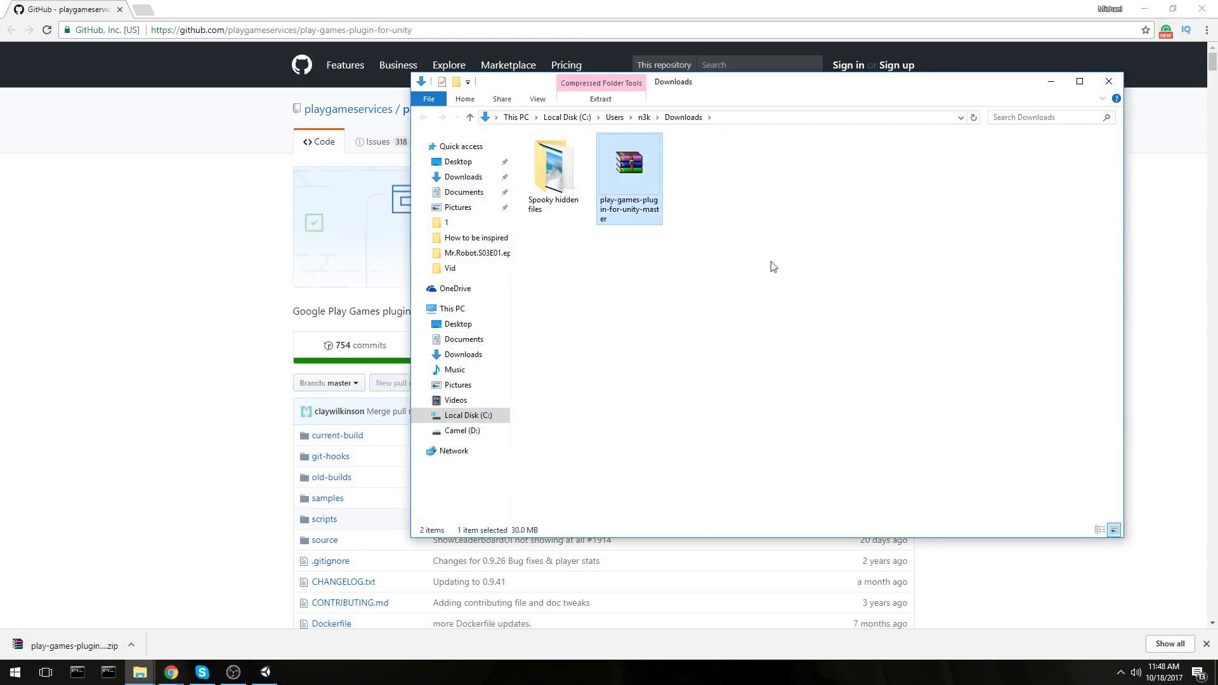
right_click(614, 153)
click(659, 217)
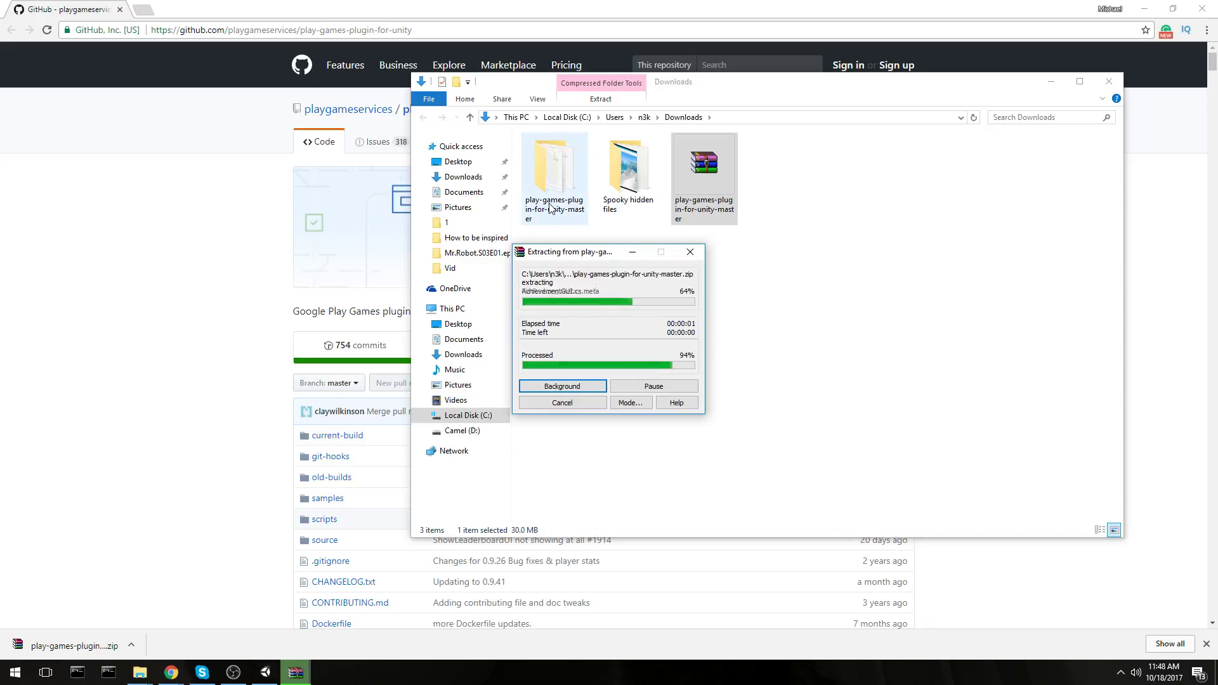
Open the GooglePlayGamesPlugin-0.9.41 Unity package from the extracted plugin's current-build folder for import into the Unity project
double_click(552, 183)
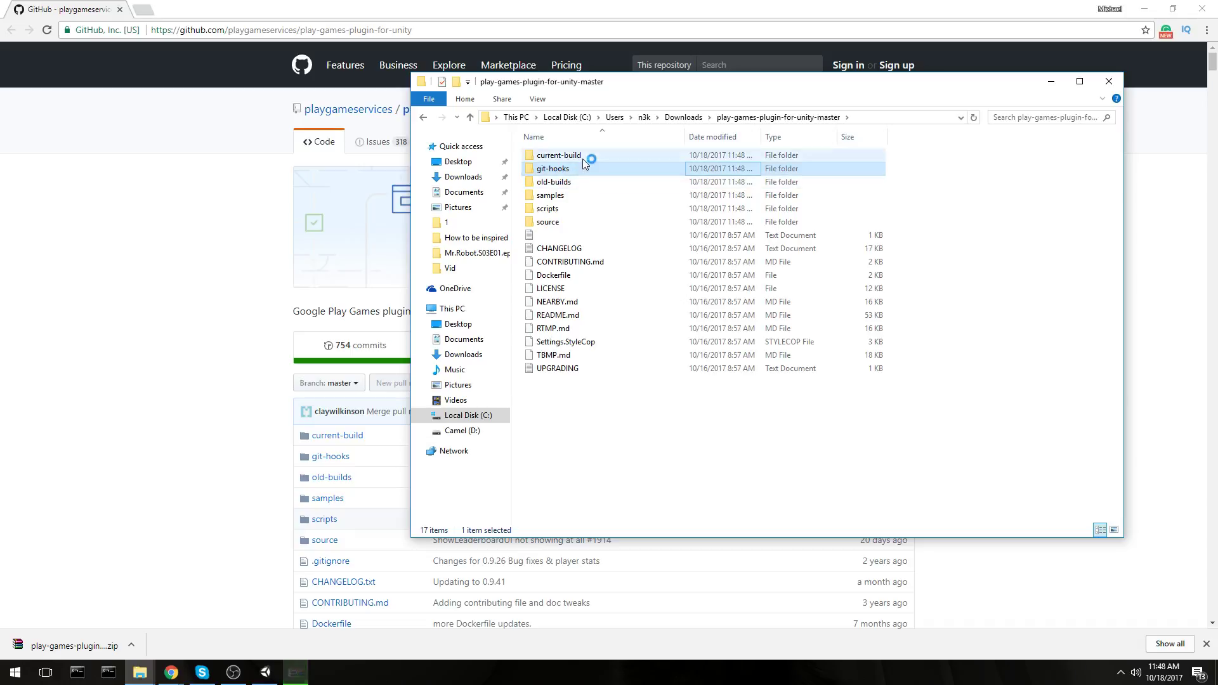
double_click(574, 155)
click(599, 156)
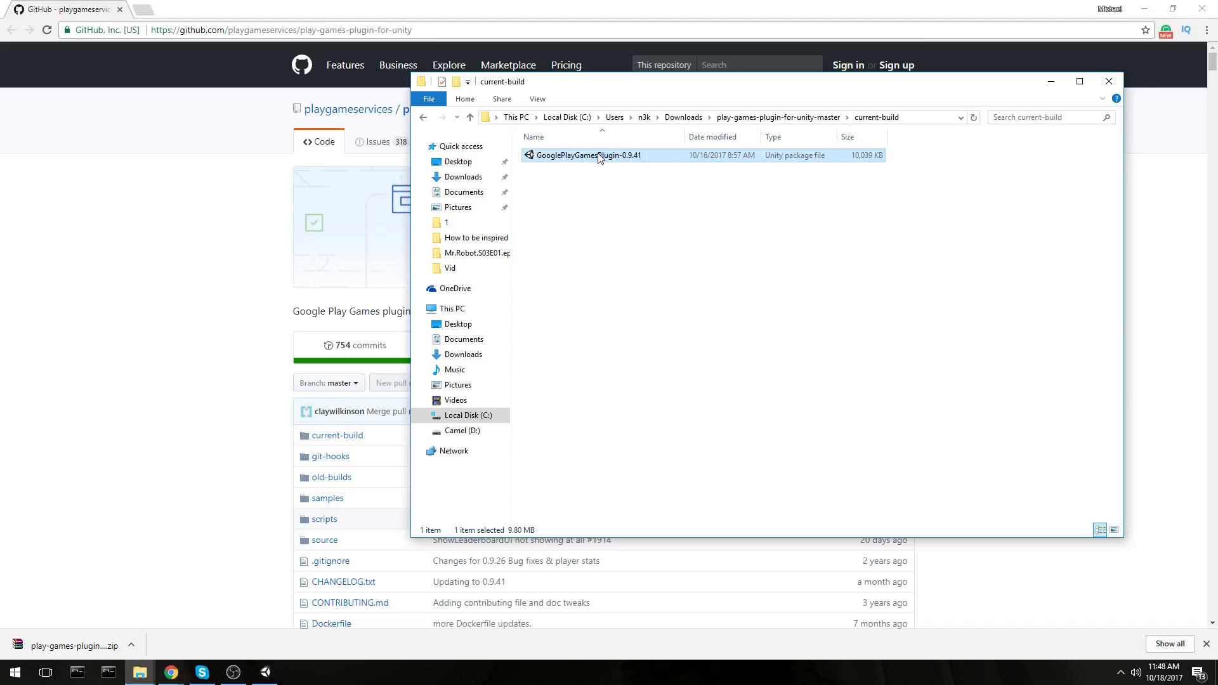
drag(732, 93, 639, 119)
click(539, 198)
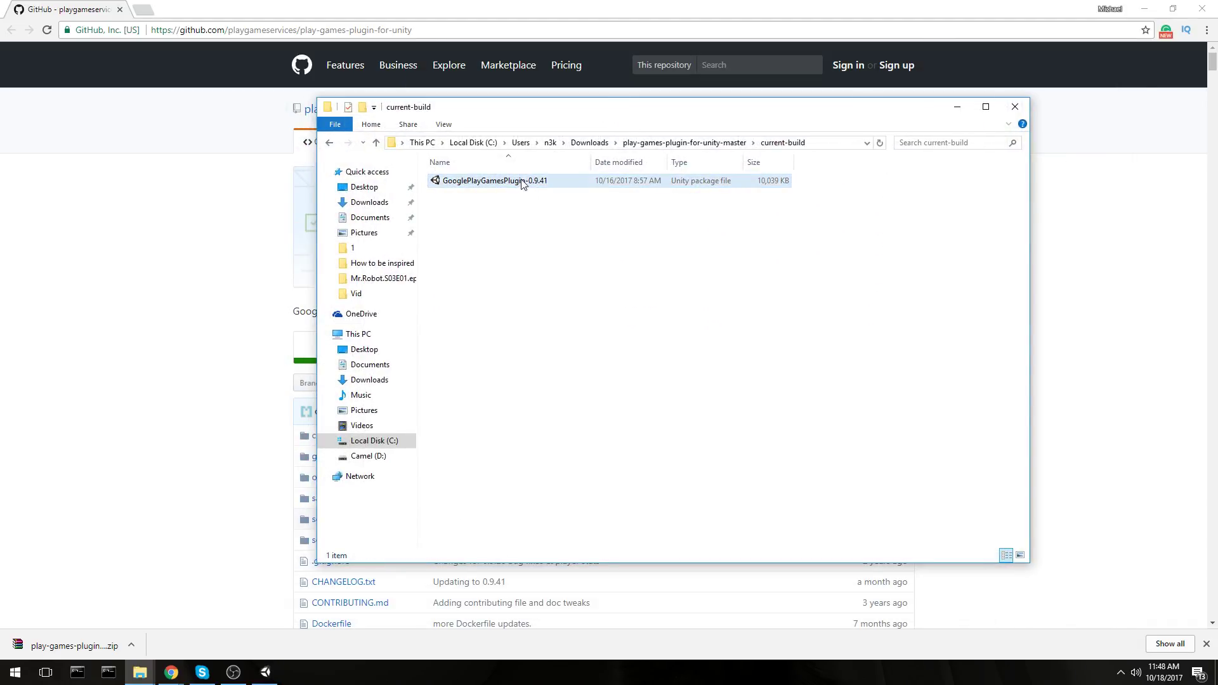
double_click(574, 180)
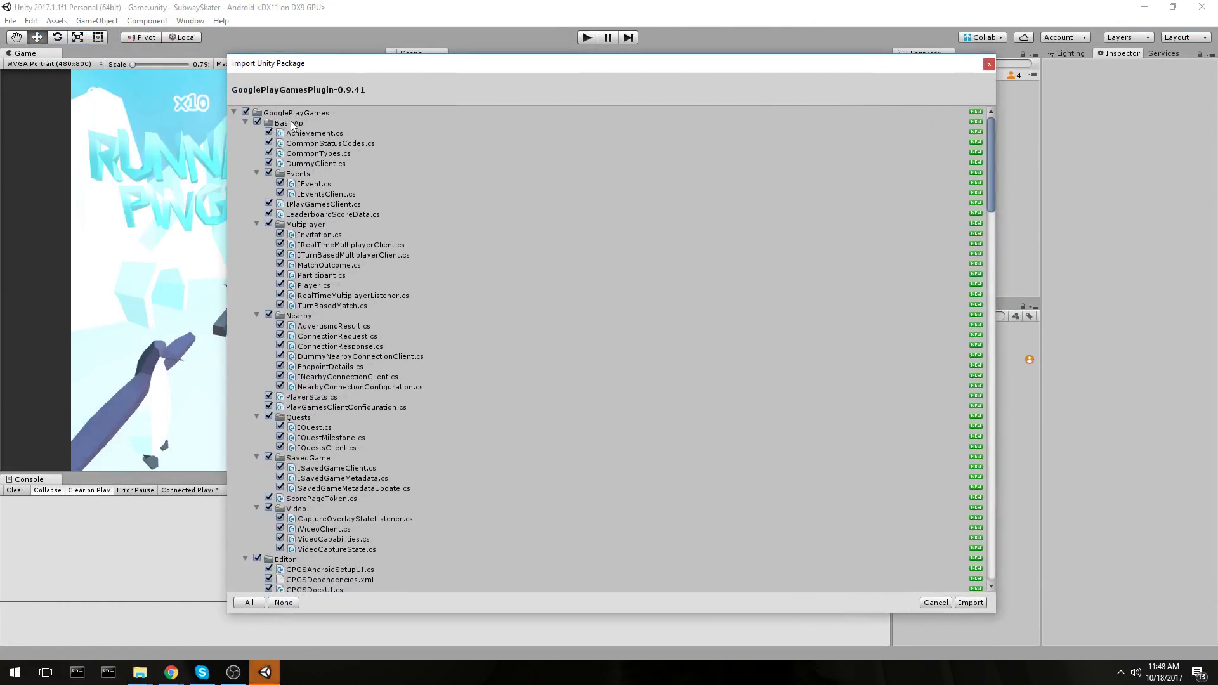
Examine the package contents before importing by collapsing the GooglePlayGames, PlayServicesResolver and Plugins folders and inspecting the resolver's Editor files
click(242, 125)
click(244, 123)
click(244, 134)
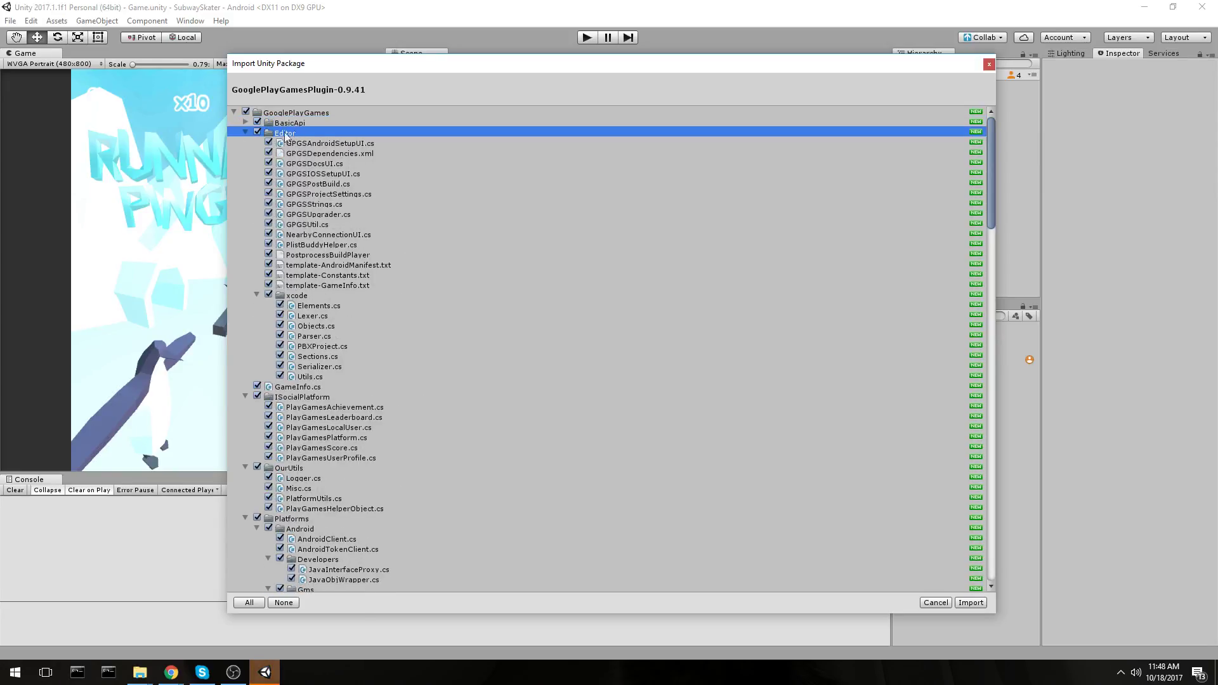
click(239, 133)
click(242, 152)
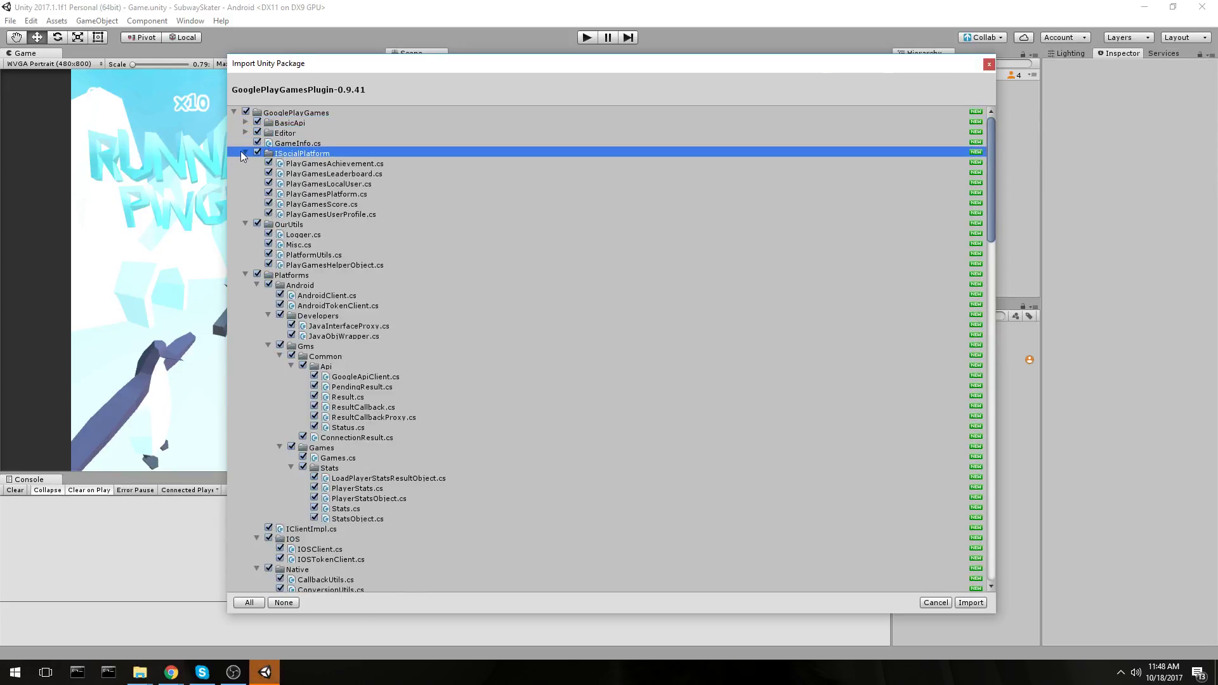
click(245, 134)
click(244, 133)
click(244, 153)
click(245, 163)
click(244, 173)
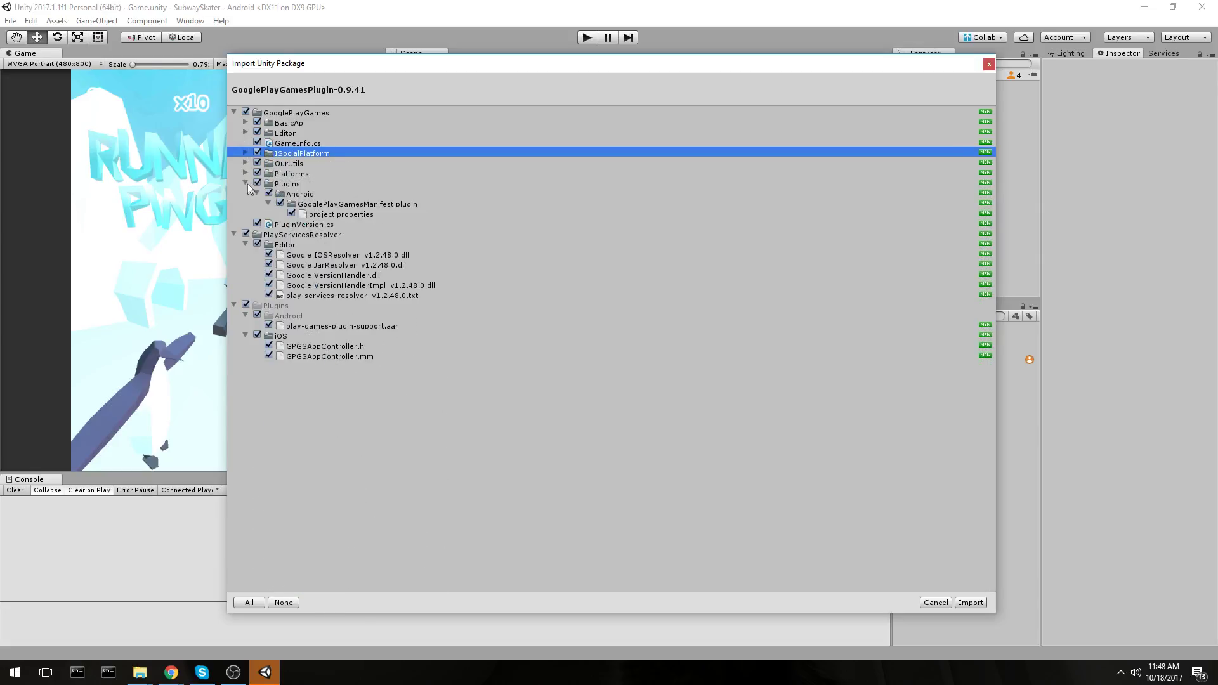
click(245, 183)
click(245, 214)
click(245, 234)
click(244, 244)
click(234, 224)
click(233, 204)
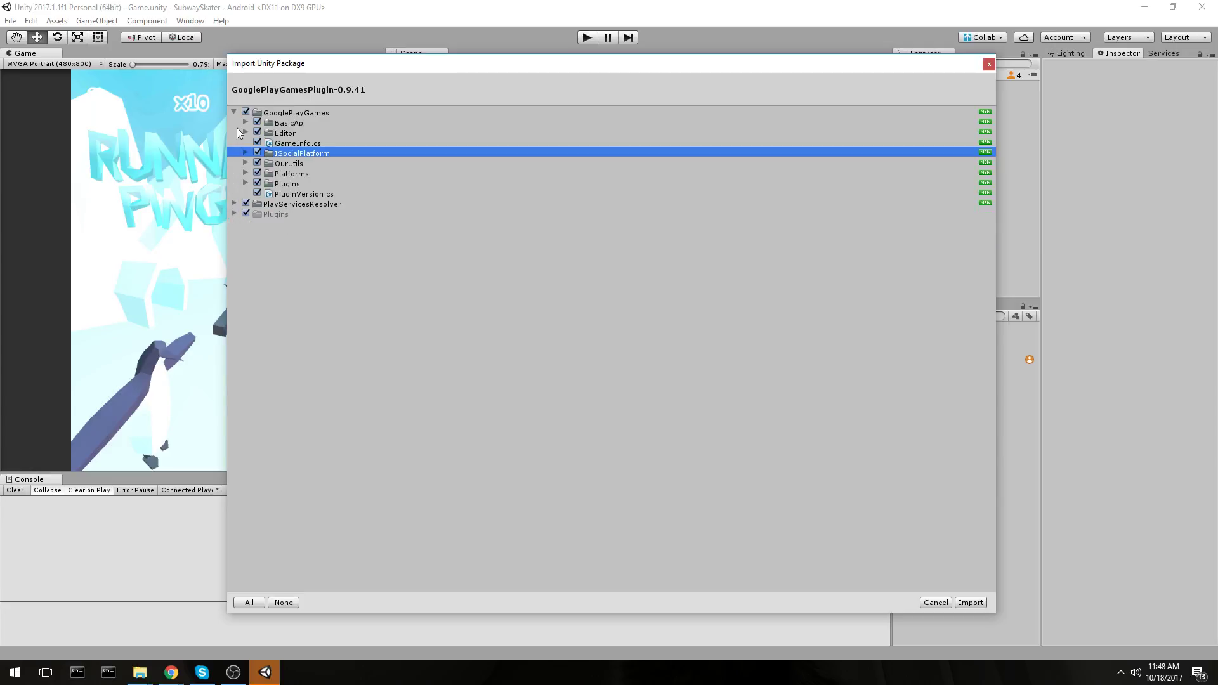
click(234, 112)
click(319, 122)
click(234, 122)
click(245, 133)
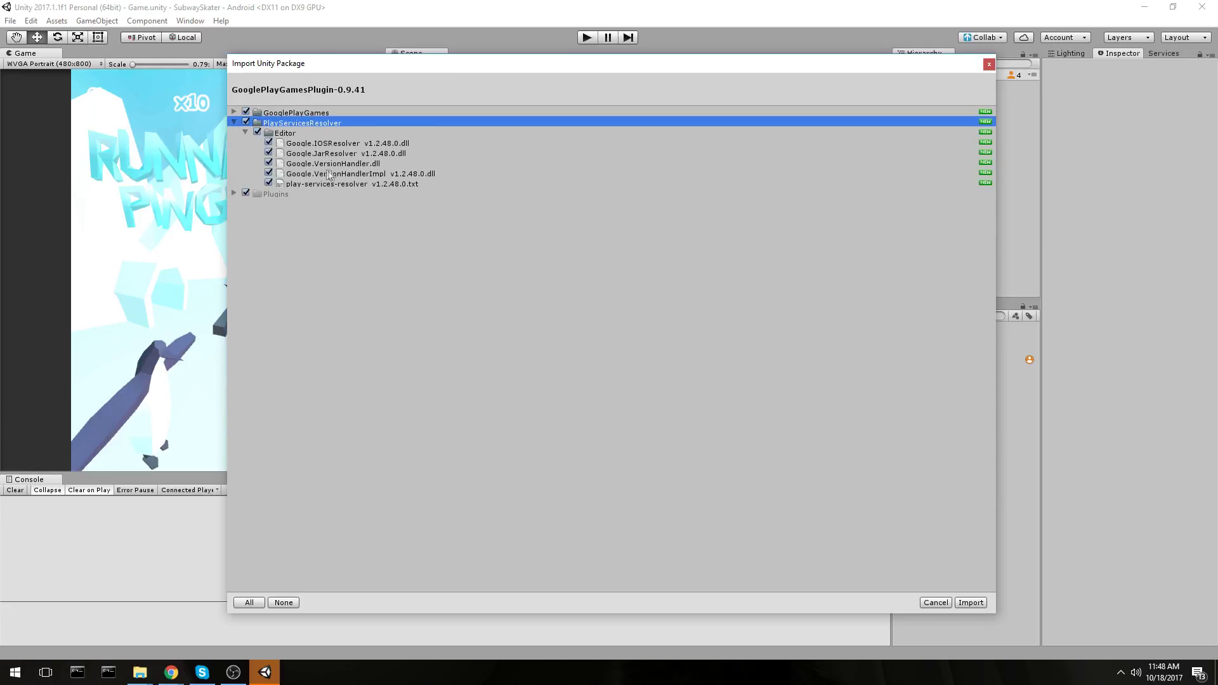
click(234, 123)
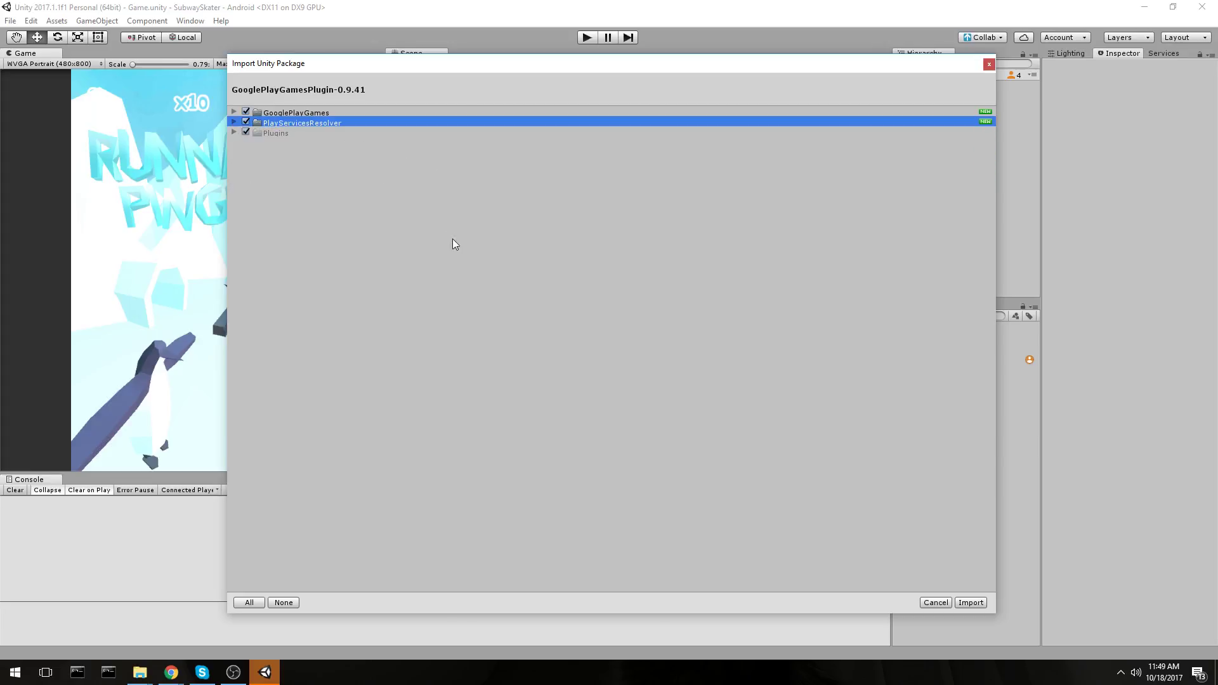
Import all items of the GooglePlayGamesPlugin-0.9.41 package and acknowledge the plugin's setup notice
click(970, 603)
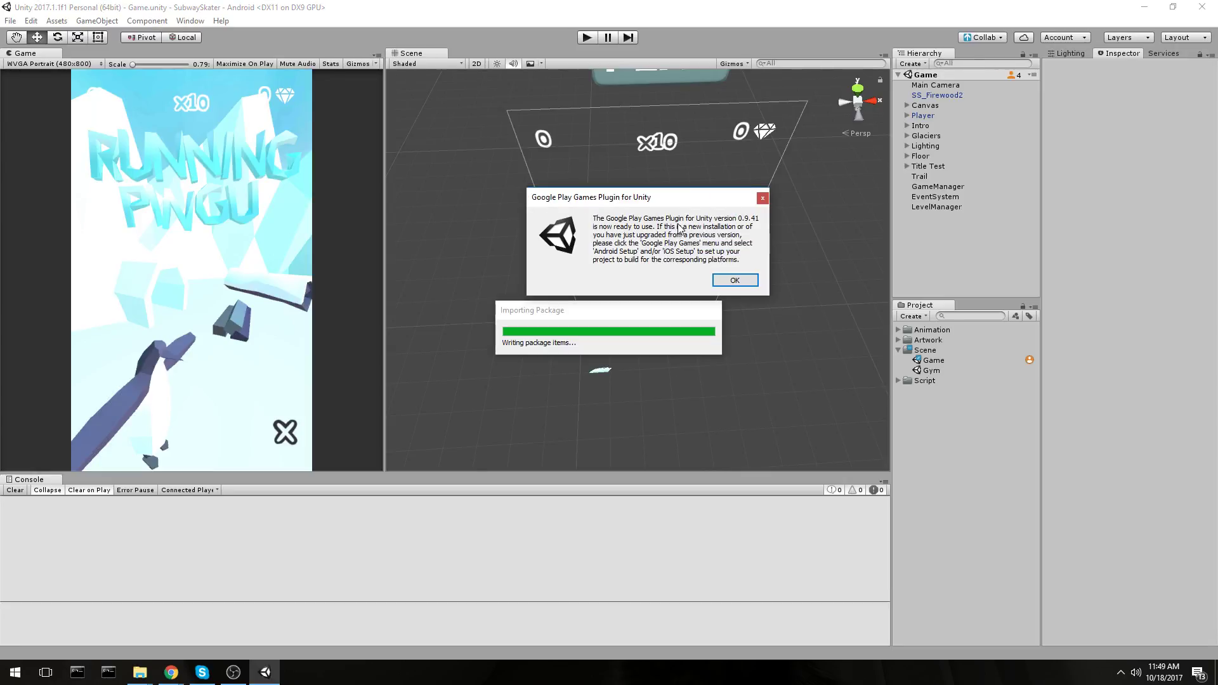
click(734, 279)
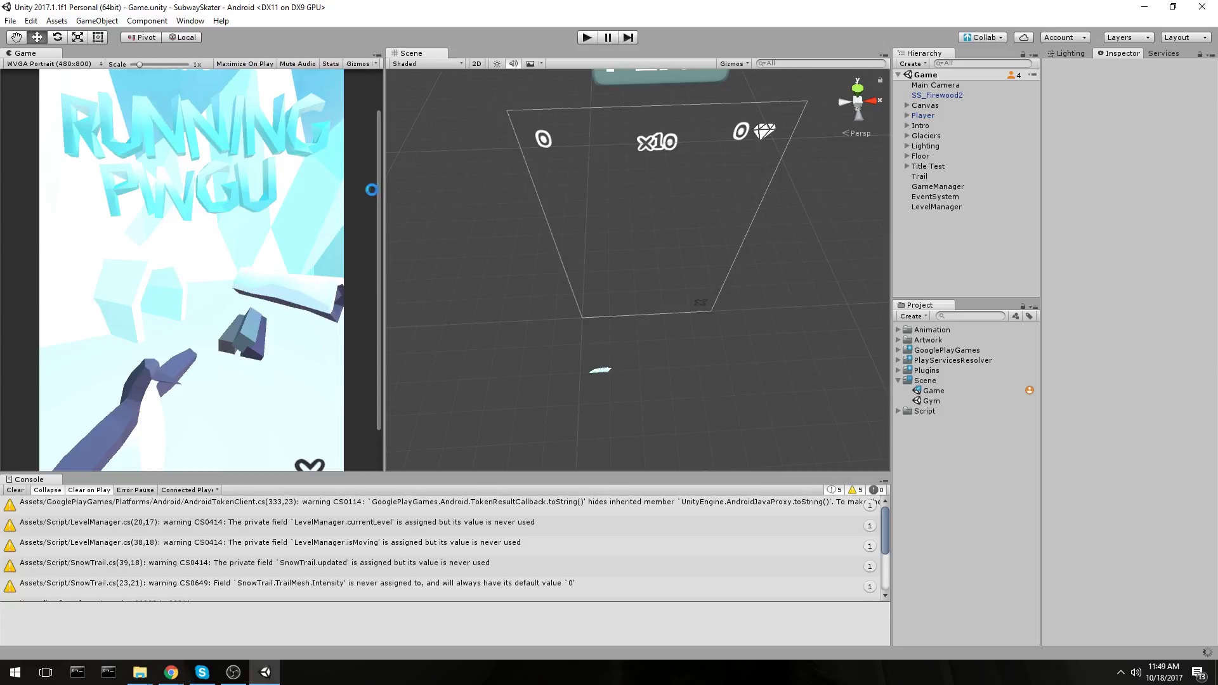
Enlarge the Console to examine the plugin's upgrade log entries and shrink it back
drag(250, 485, 244, 288)
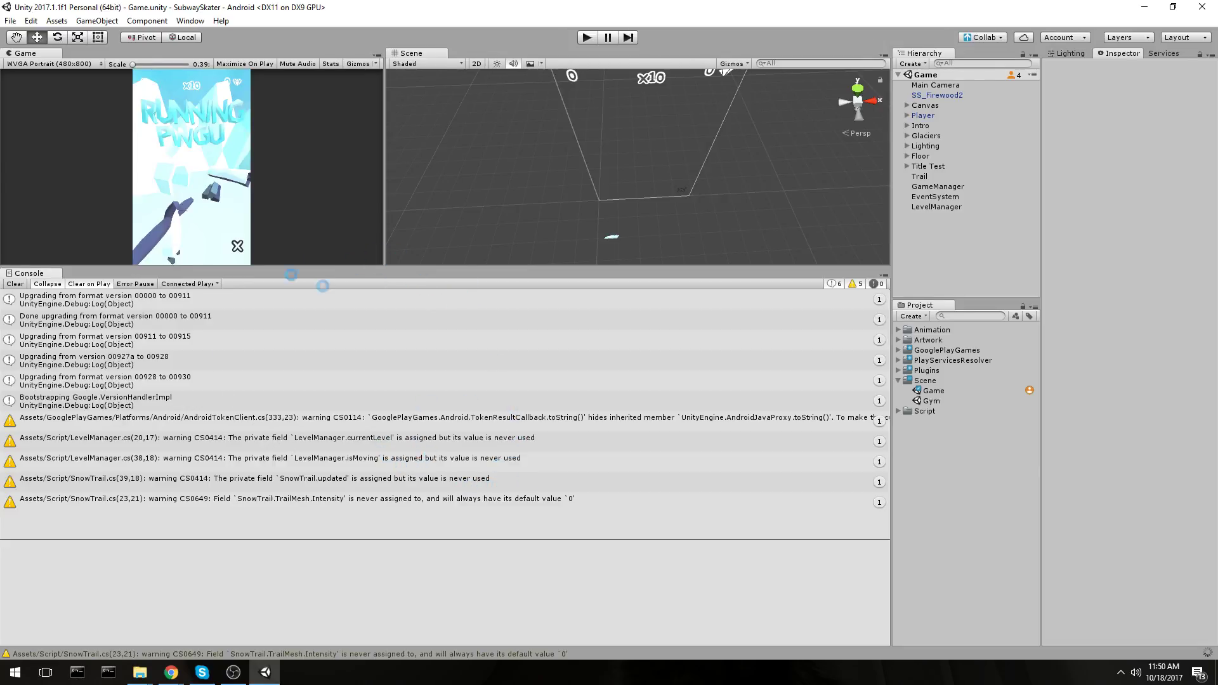
click(528, 360)
drag(411, 267, 411, 487)
Open the Android setup of Google Play Games
click(184, 20)
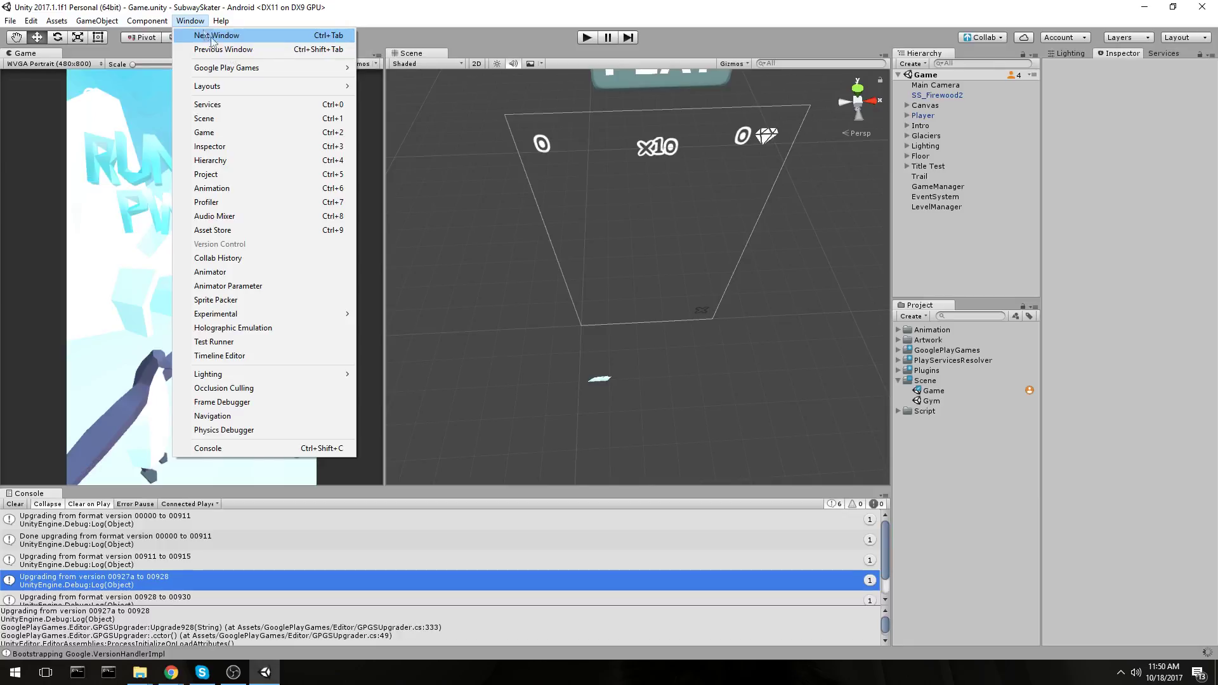
mouse_move(248, 68)
mouse_move(393, 71)
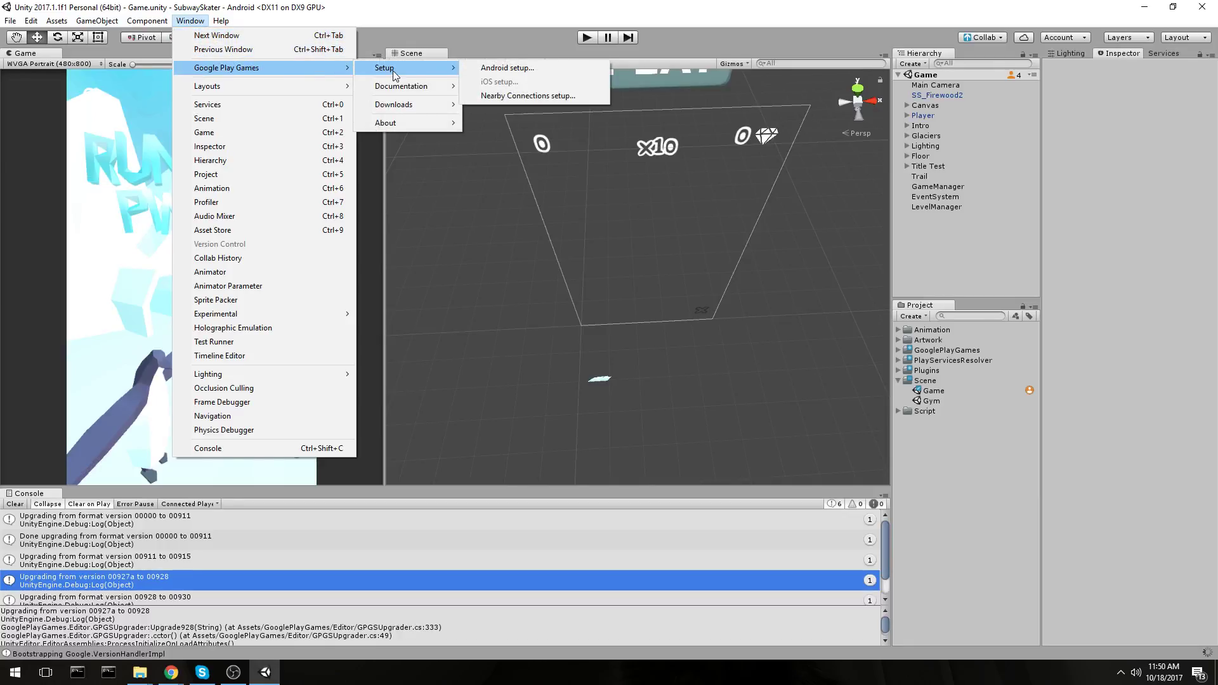
click(585, 68)
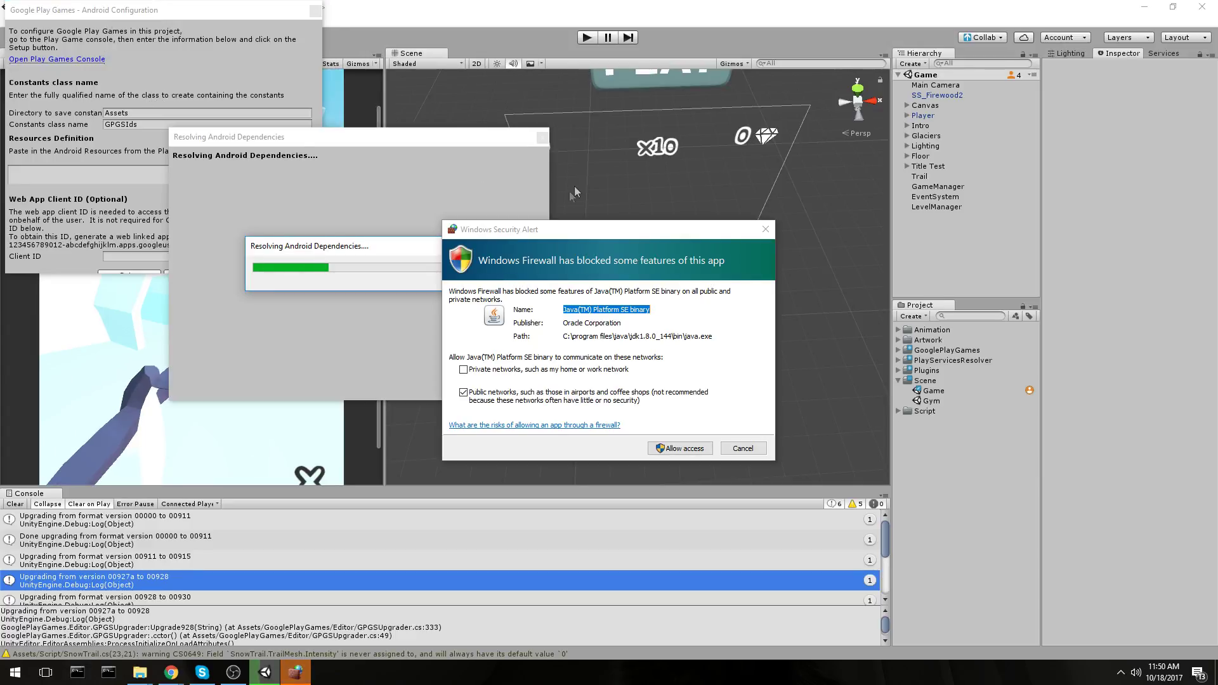
Allow the Java(TM) Platform SE binary through Windows Firewall on public networks
drag(549, 232, 436, 153)
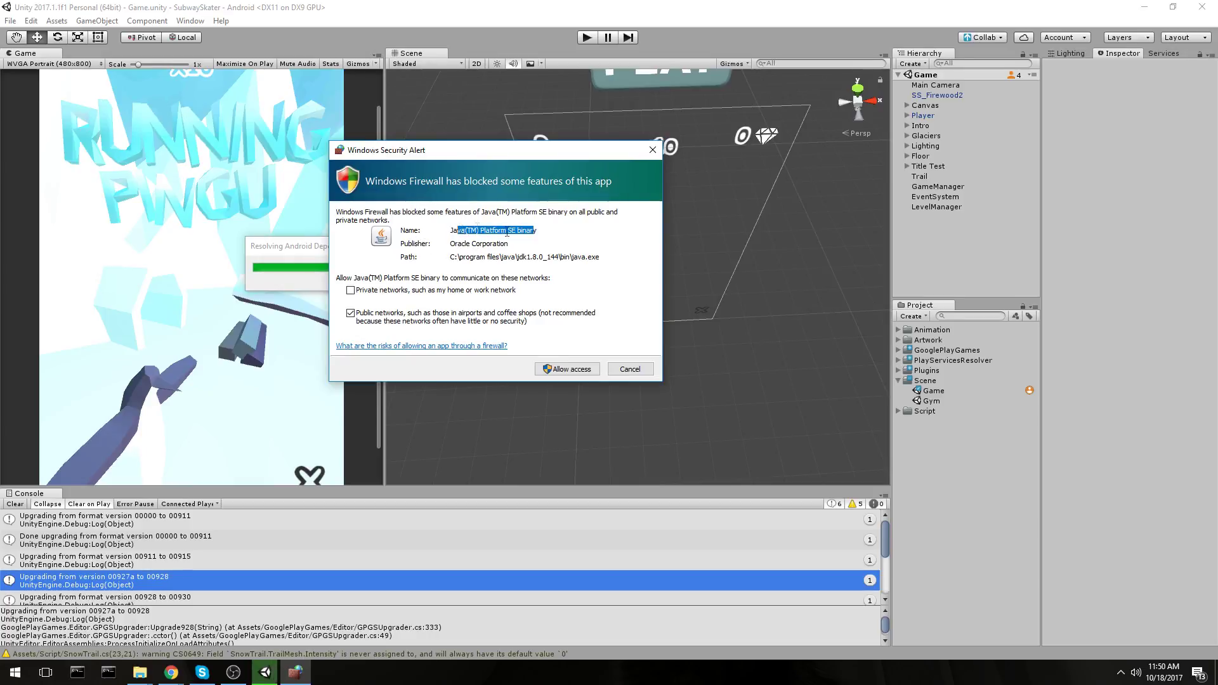
drag(610, 256, 448, 256)
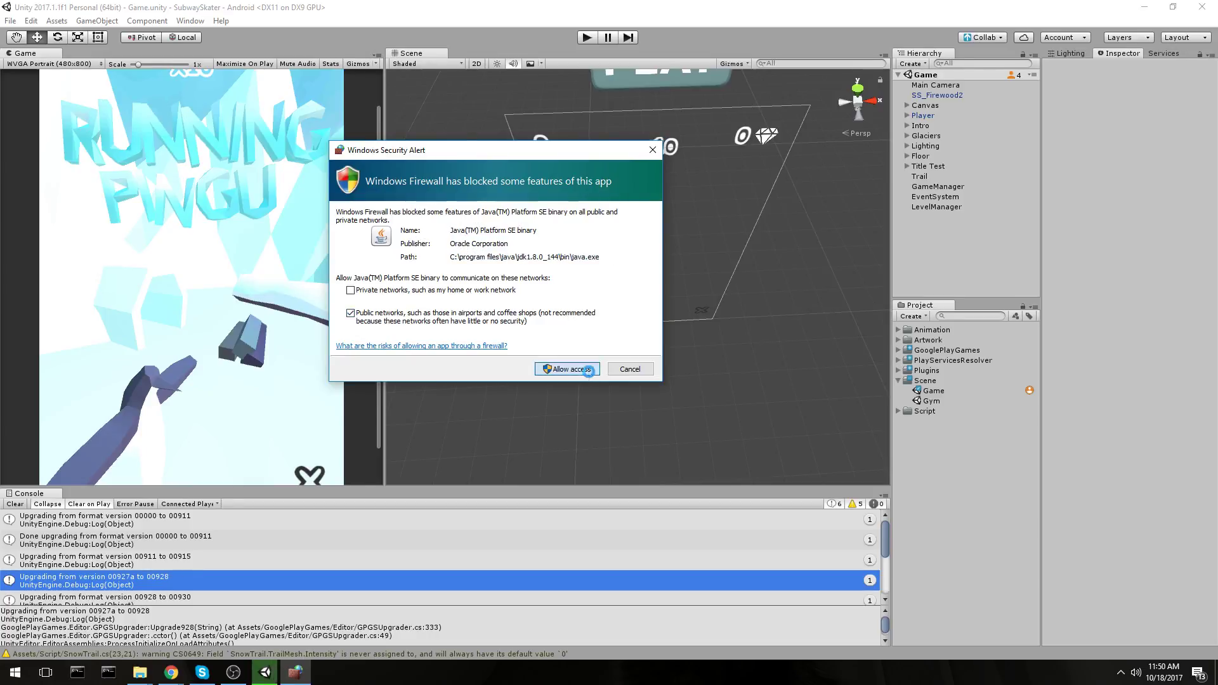
click(570, 370)
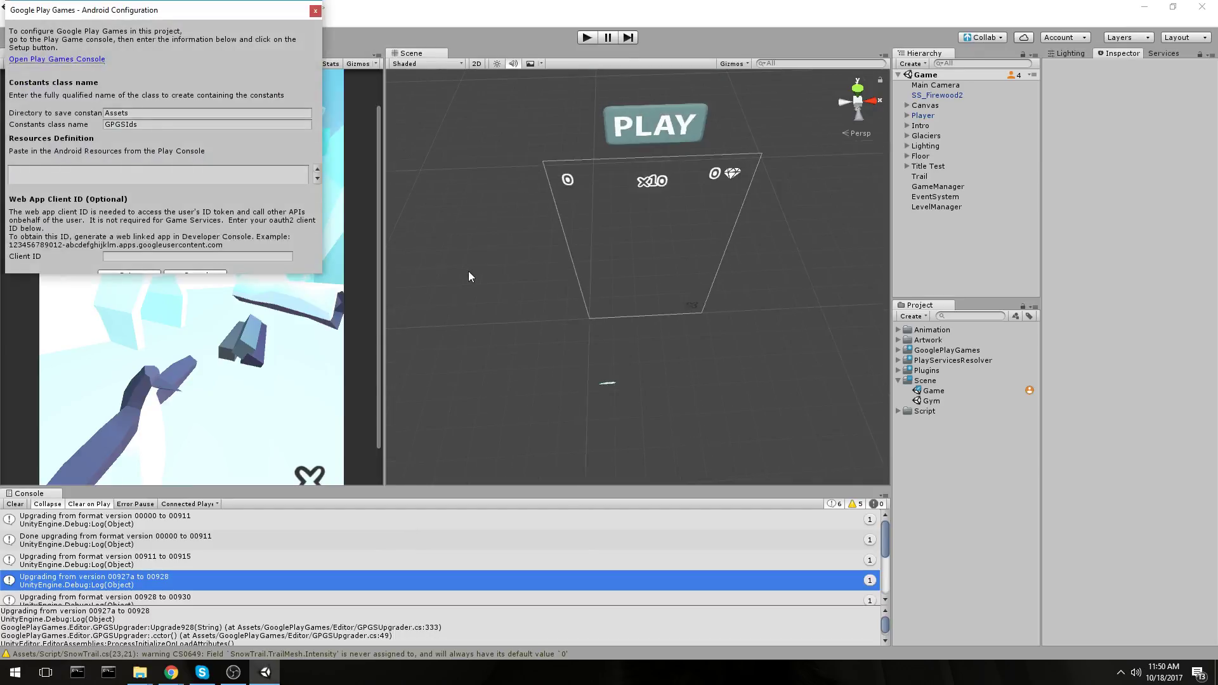
Open the Play Games Console from the Android configuration window and go to its Game services page
drag(215, 10, 558, 100)
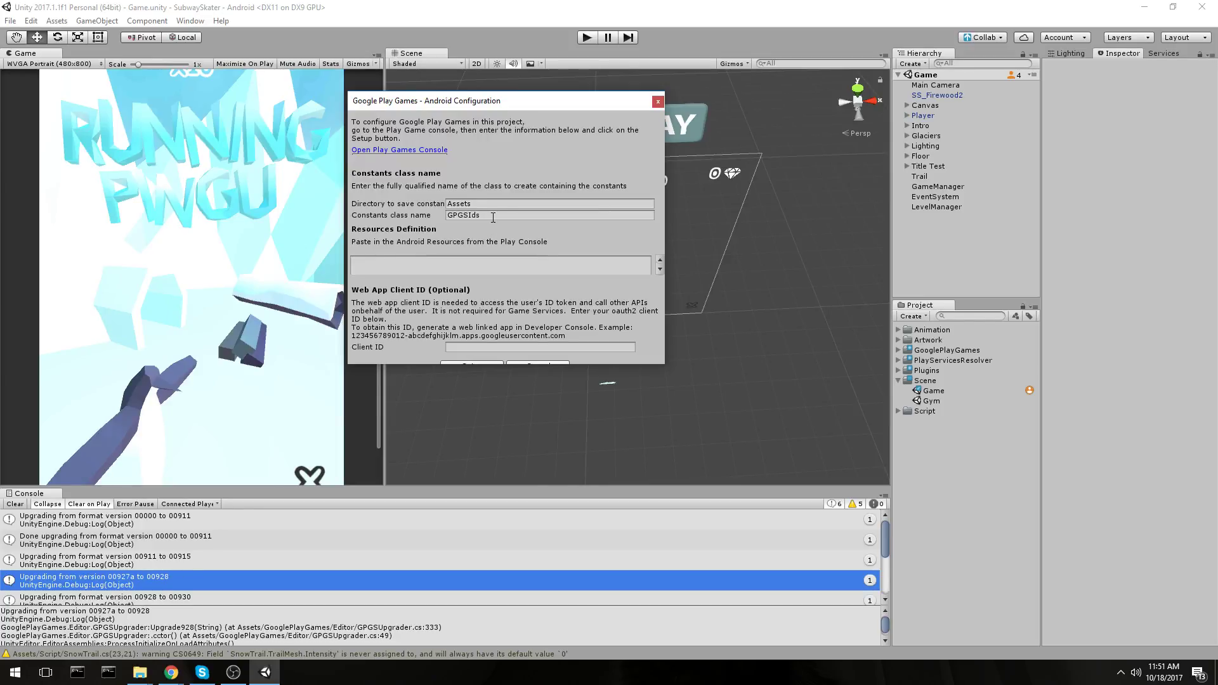
click(409, 150)
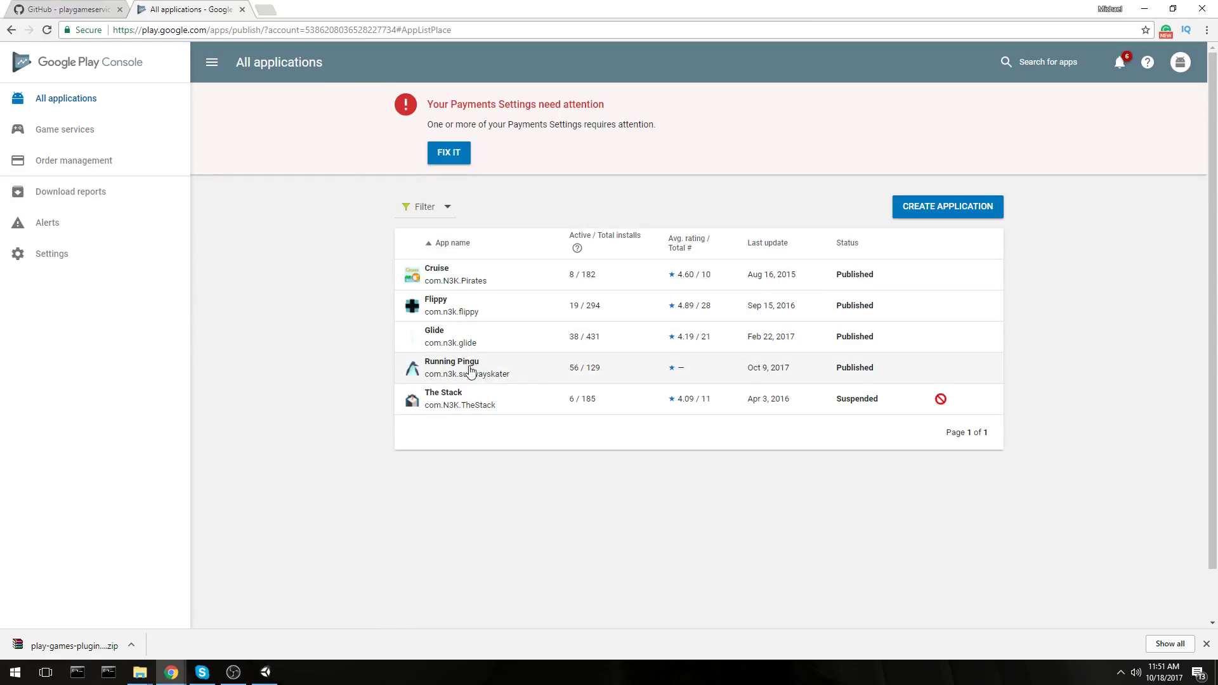
click(109, 132)
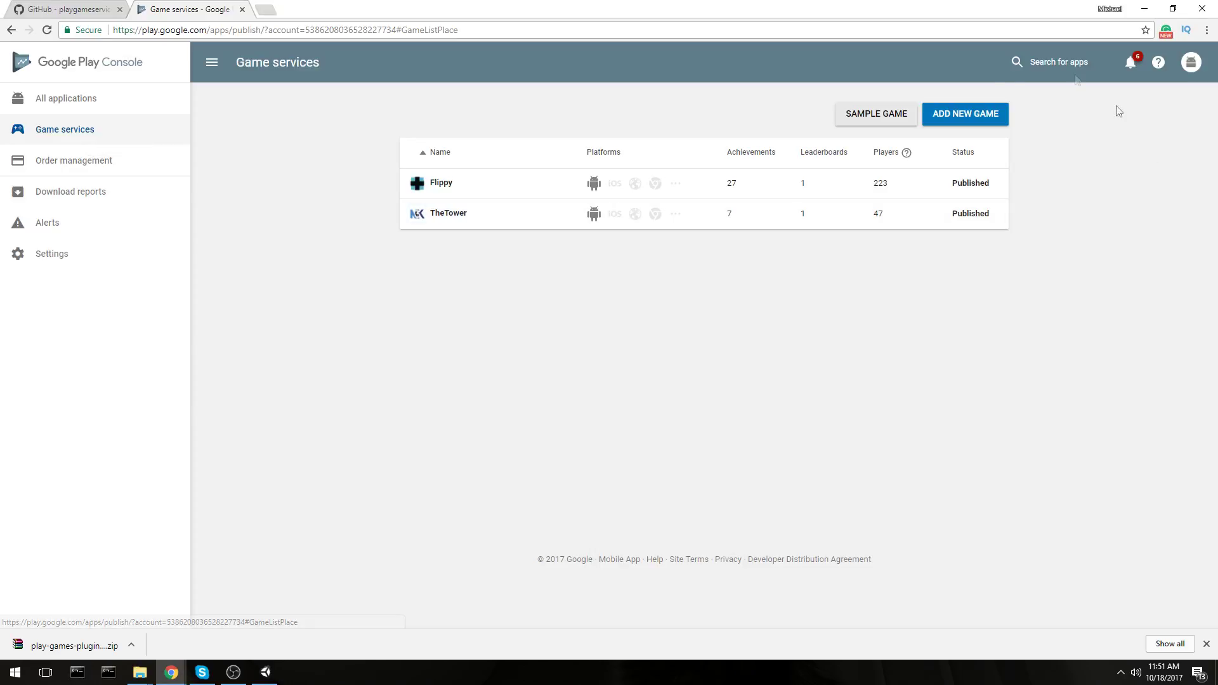
Add a new game named Running Pingu in the Action category, with no Google APIs in use yet
click(959, 120)
click(547, 298)
text(Running Pingu)
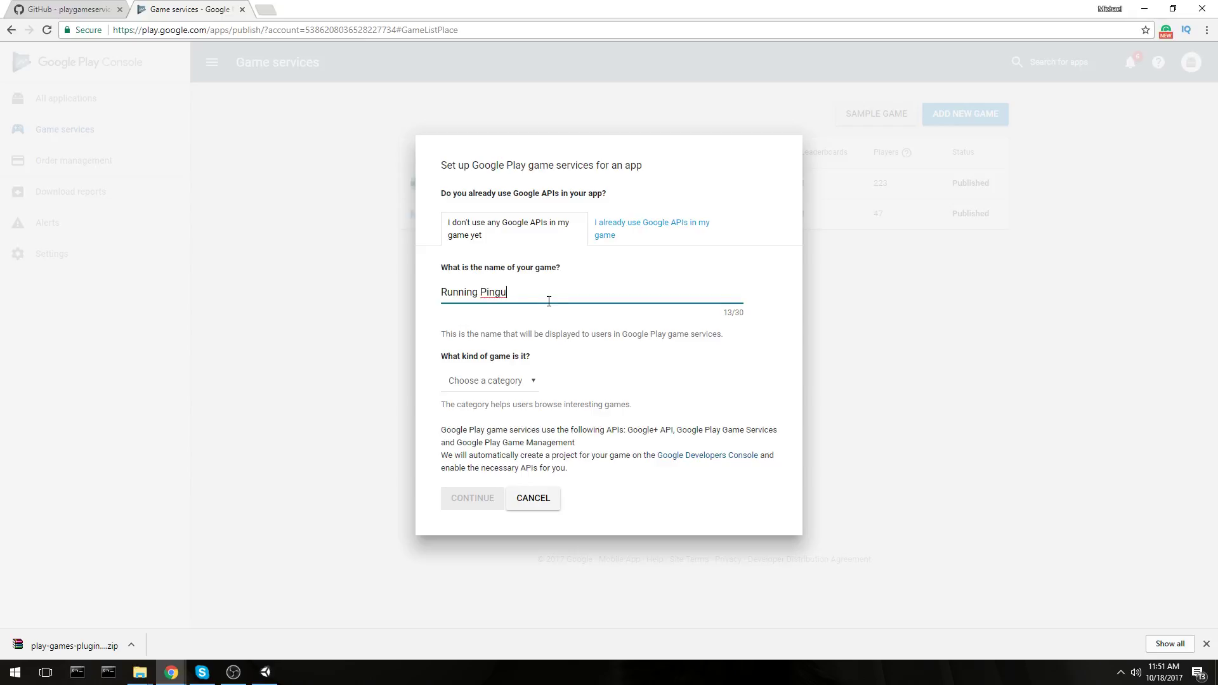
click(511, 381)
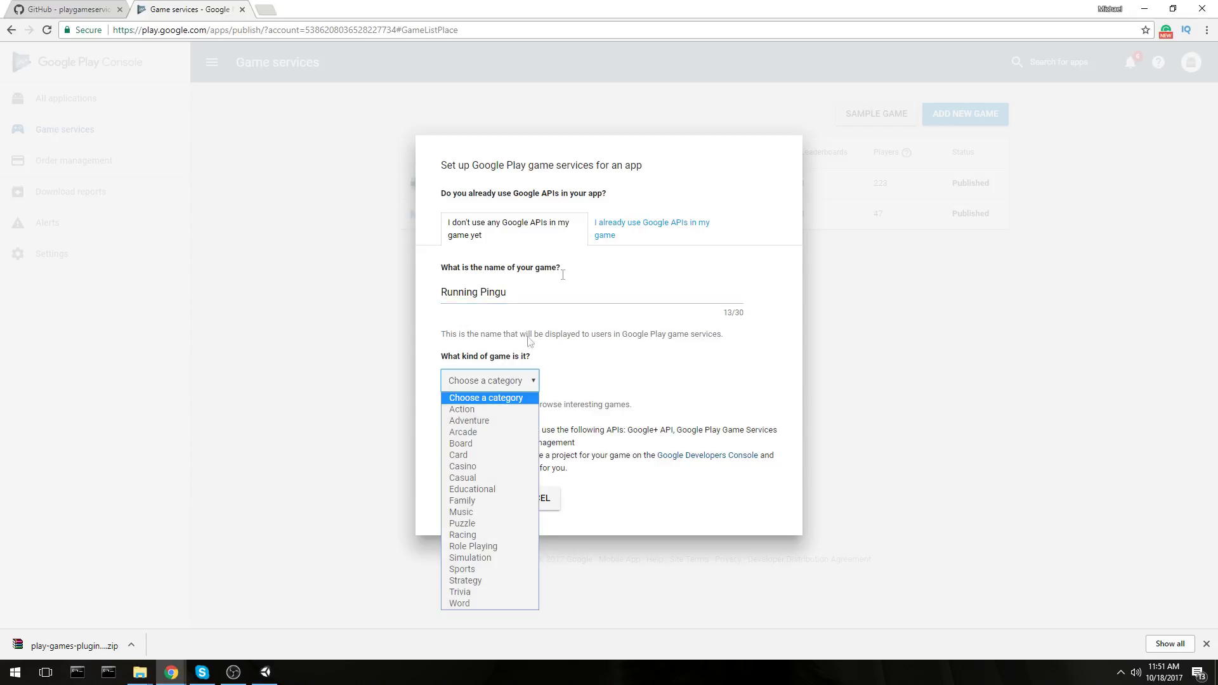
click(497, 409)
click(516, 382)
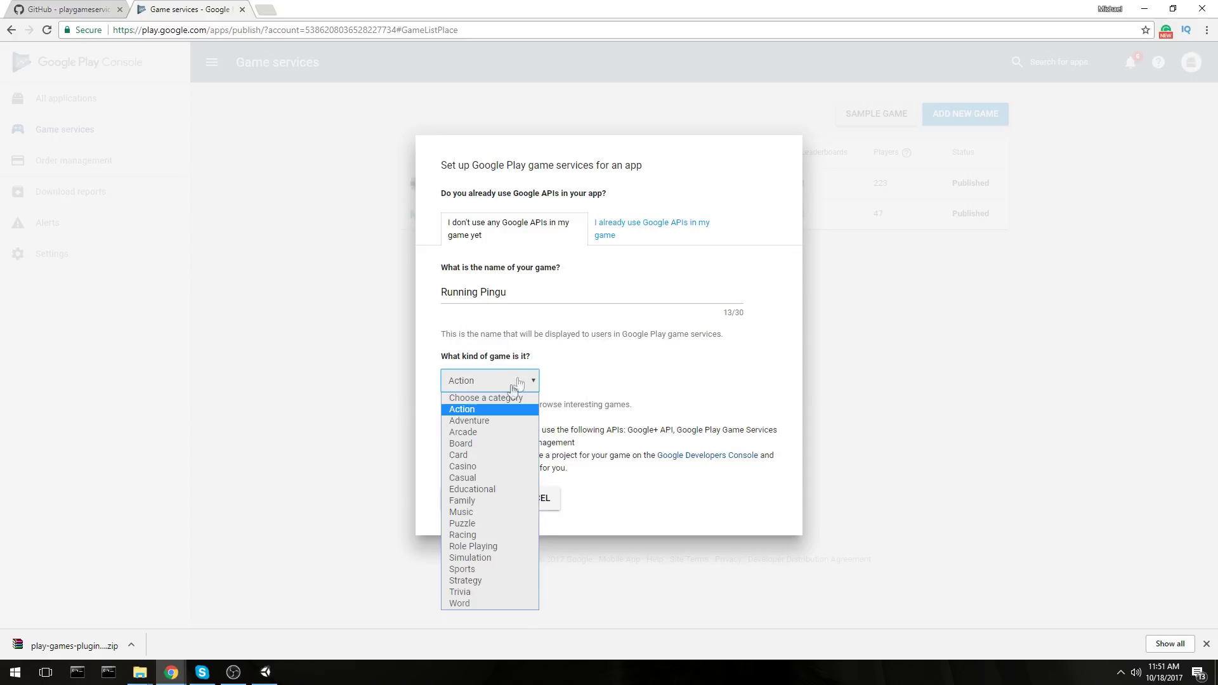
click(494, 414)
click(476, 500)
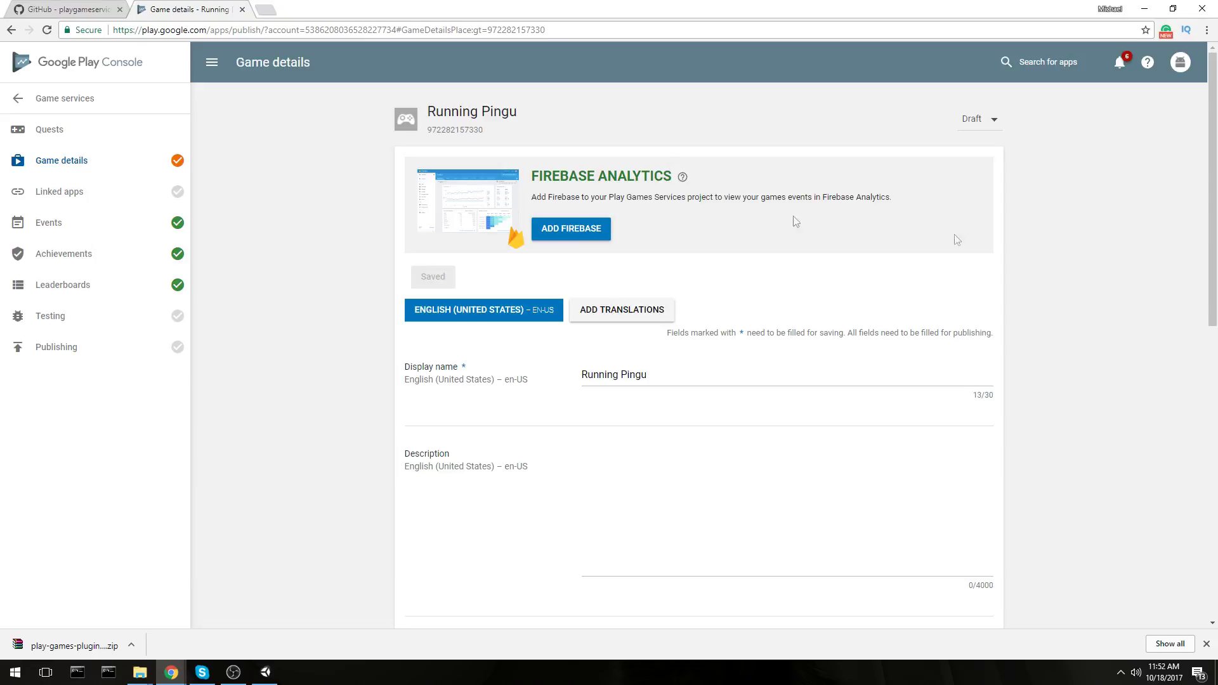
Check the publish and delete options of the draft Running Pingu game without choosing either
click(992, 120)
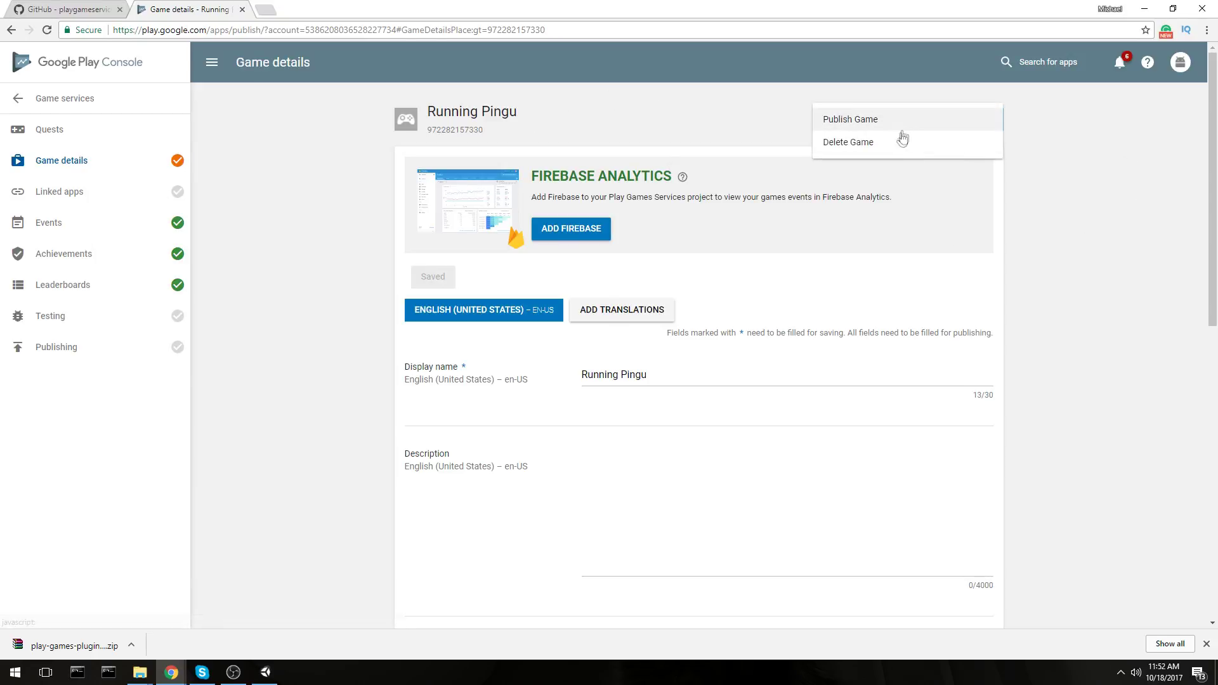
click(1074, 131)
click(980, 119)
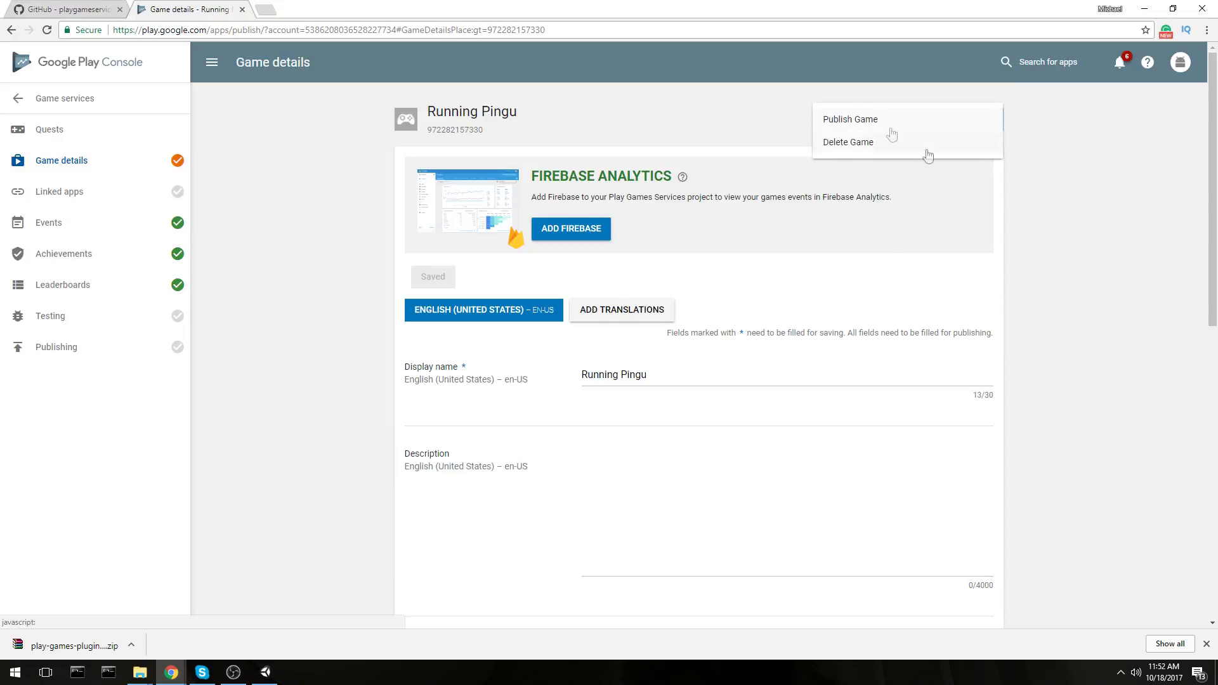
click(1118, 269)
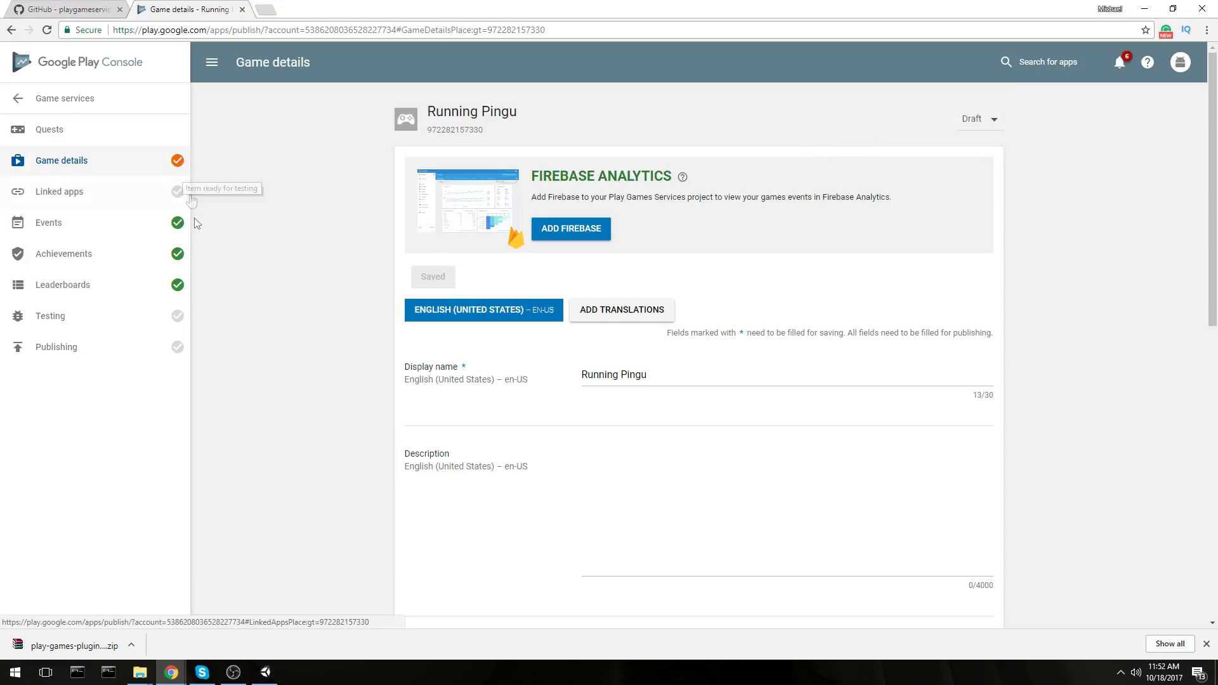
Enter the game description "It is a courageous pingu doing the slides and such.", accepting the spelling corrections for "It" and "courageous"
click(663, 470)
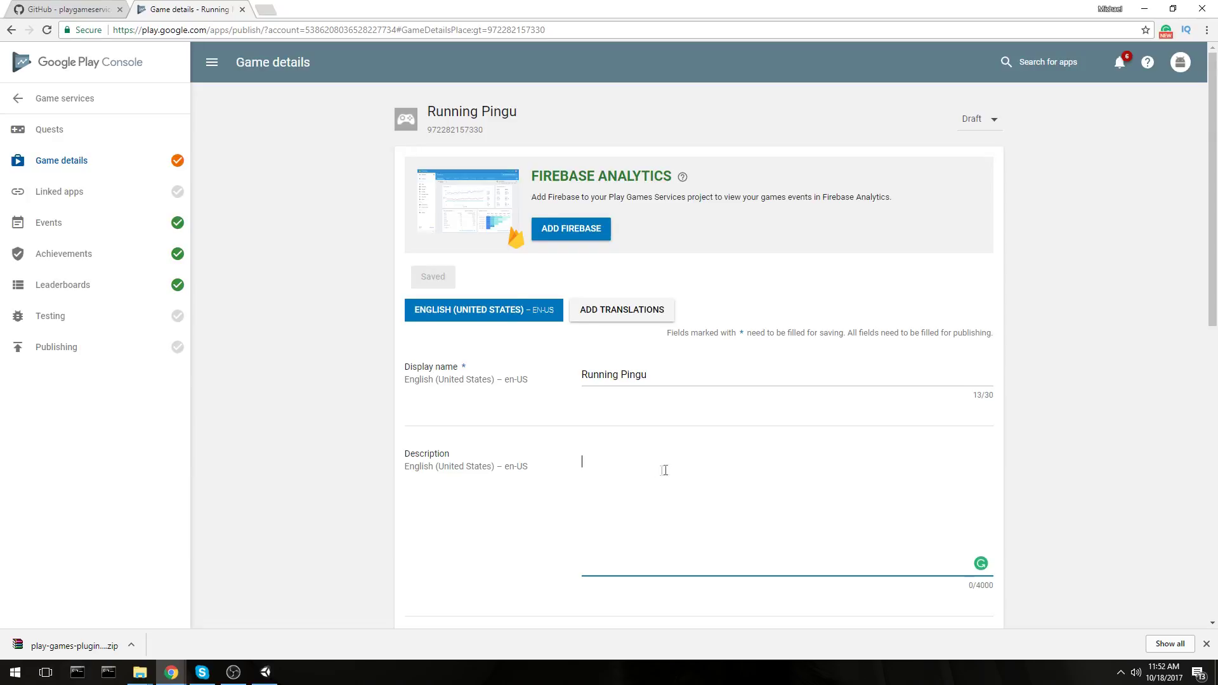
scroll(674, 470, down, 1)
text(Its)
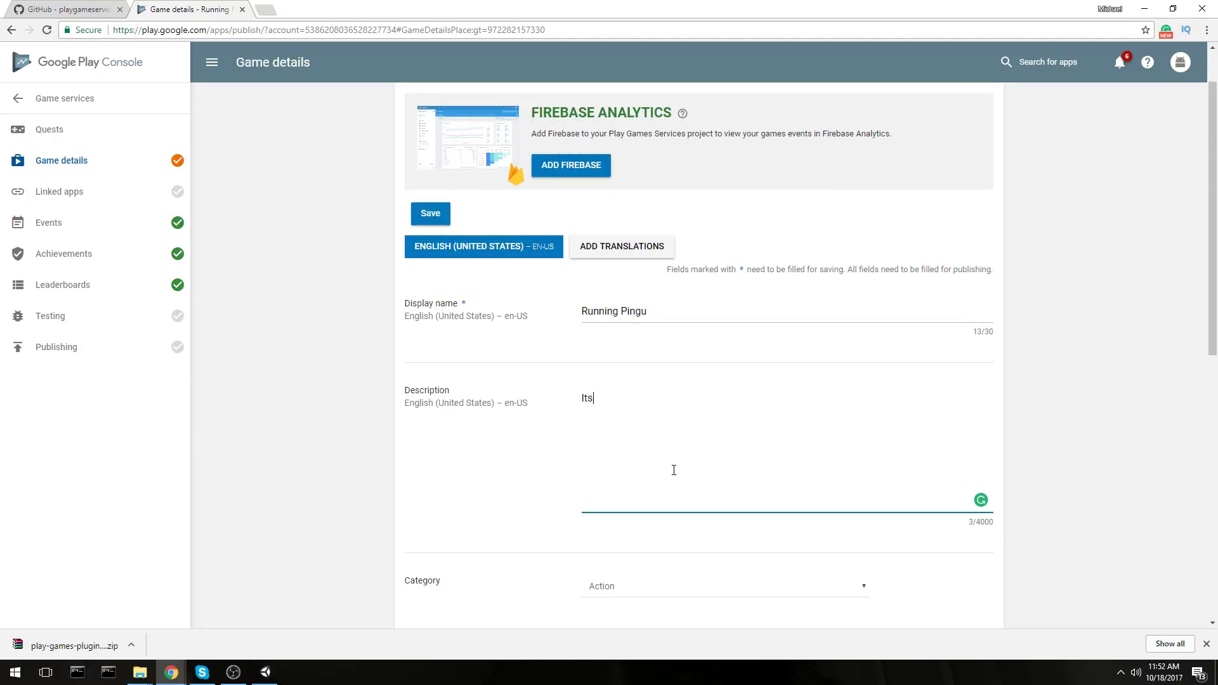
text( is a couragous pingu)
right_click(636, 400)
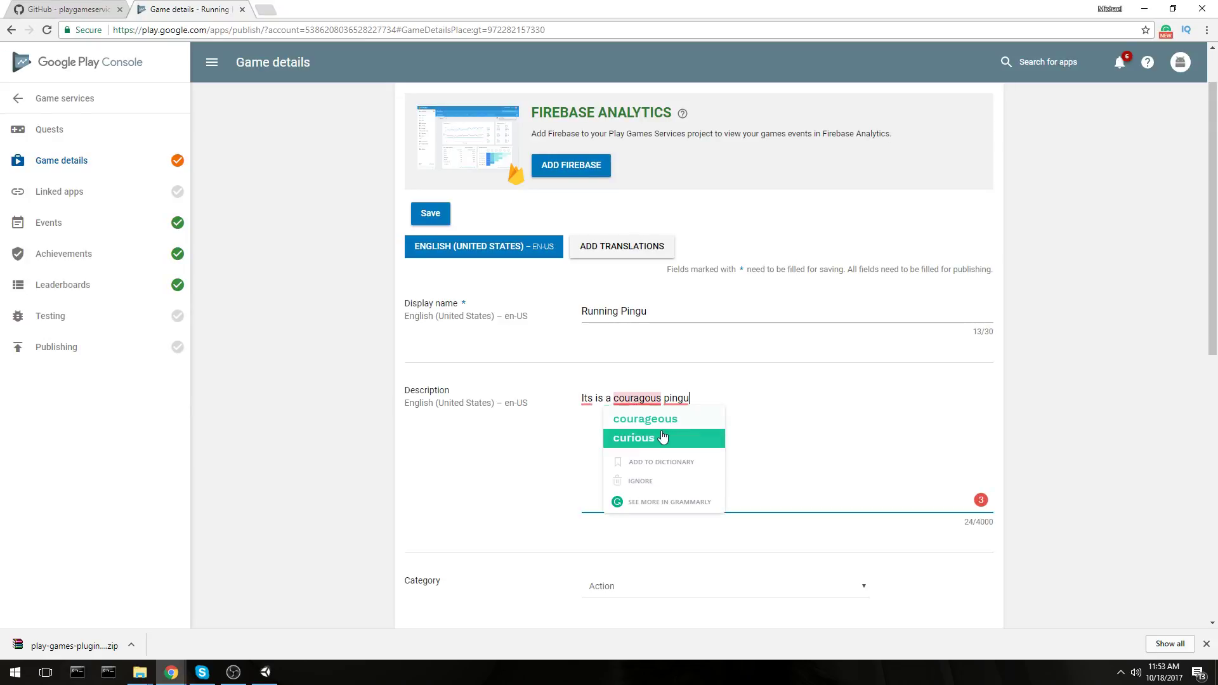
click(638, 421)
right_click(587, 401)
click(619, 421)
click(697, 399)
text(doing the slides and such.)
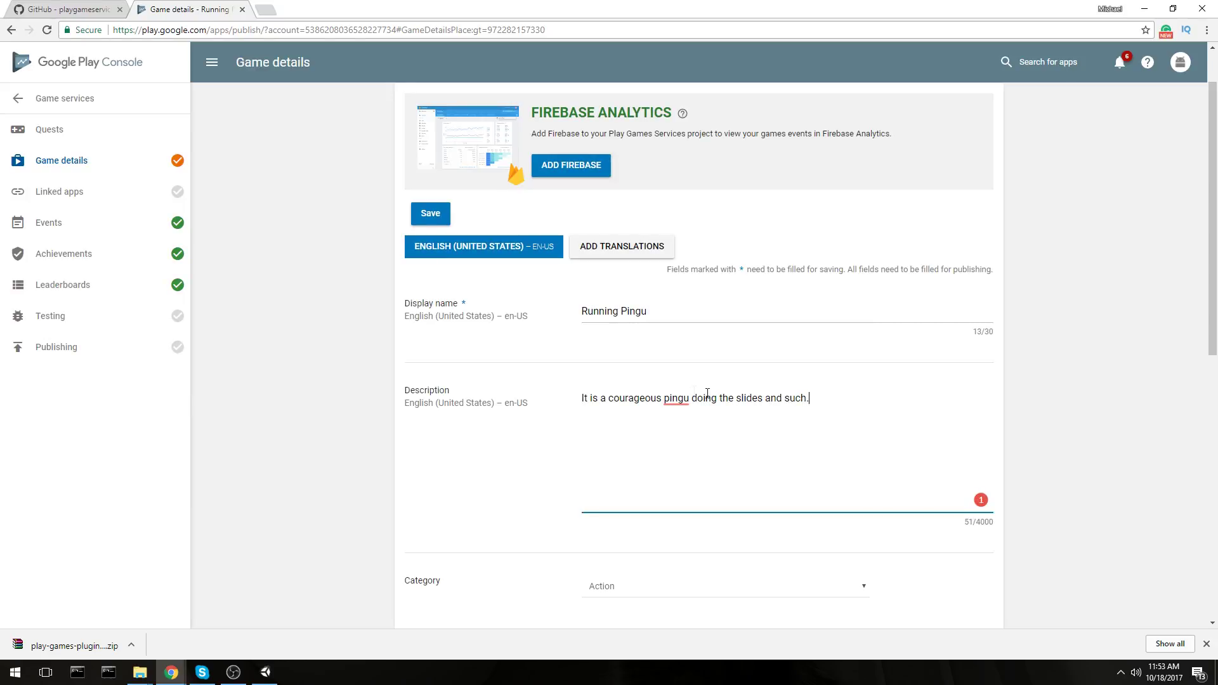
Review the Saved Games setting and the graphic asset requirements in the game details, keeping Saved Games off
scroll(704, 393, down, 2)
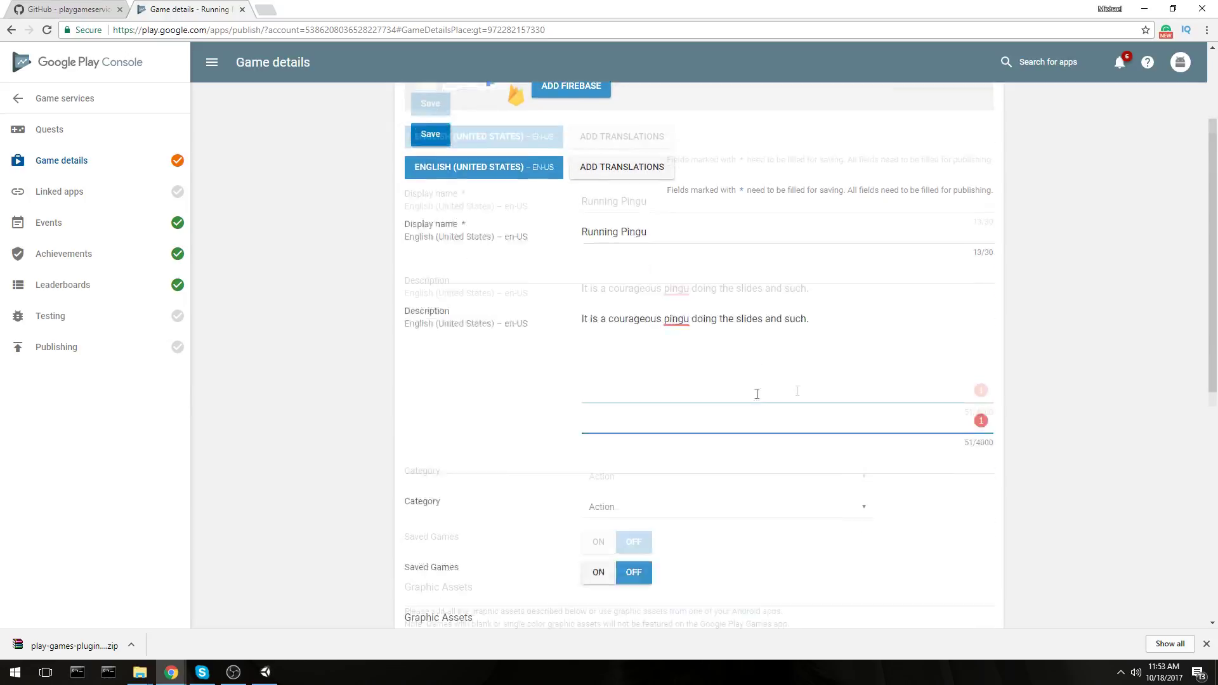
key(ctrl+a)
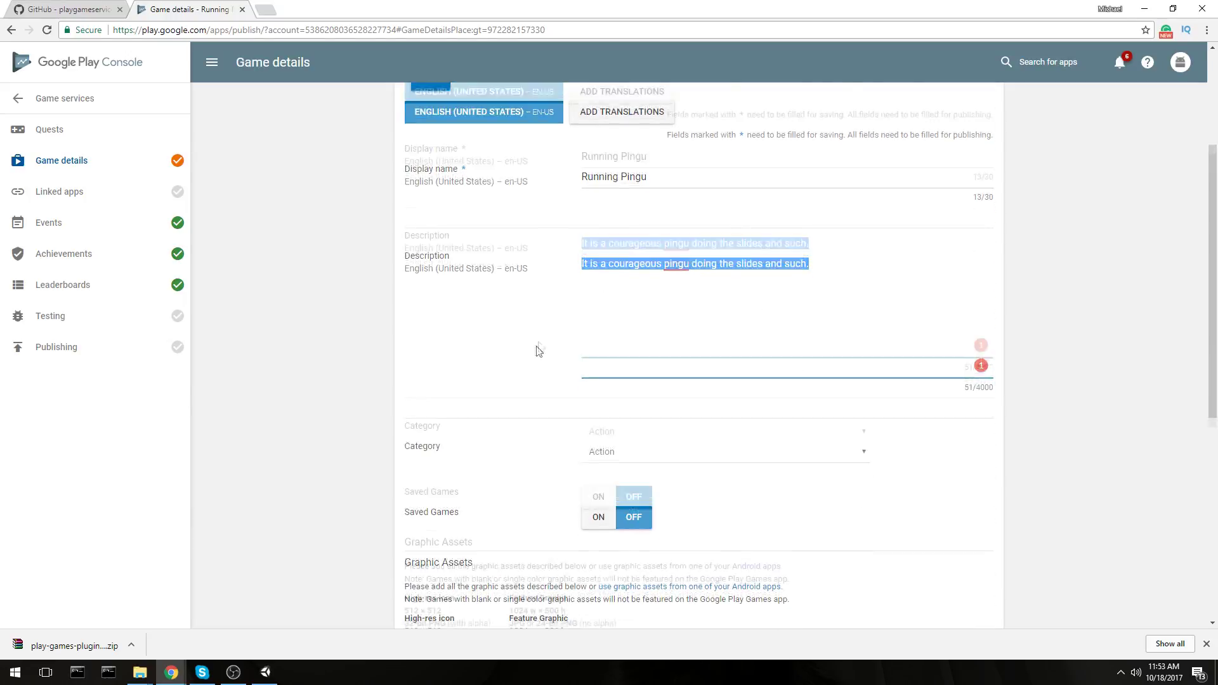
scroll(538, 348, down, 2)
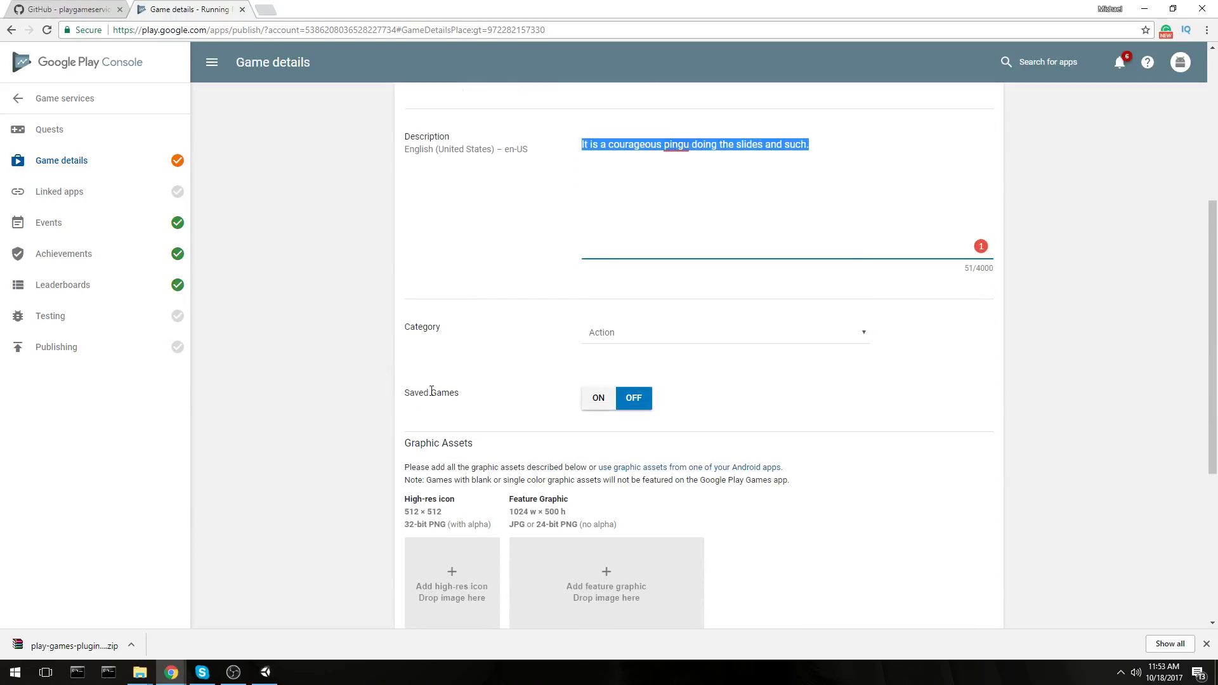
click(643, 399)
right_click(676, 144)
scroll(903, 356, down, 3)
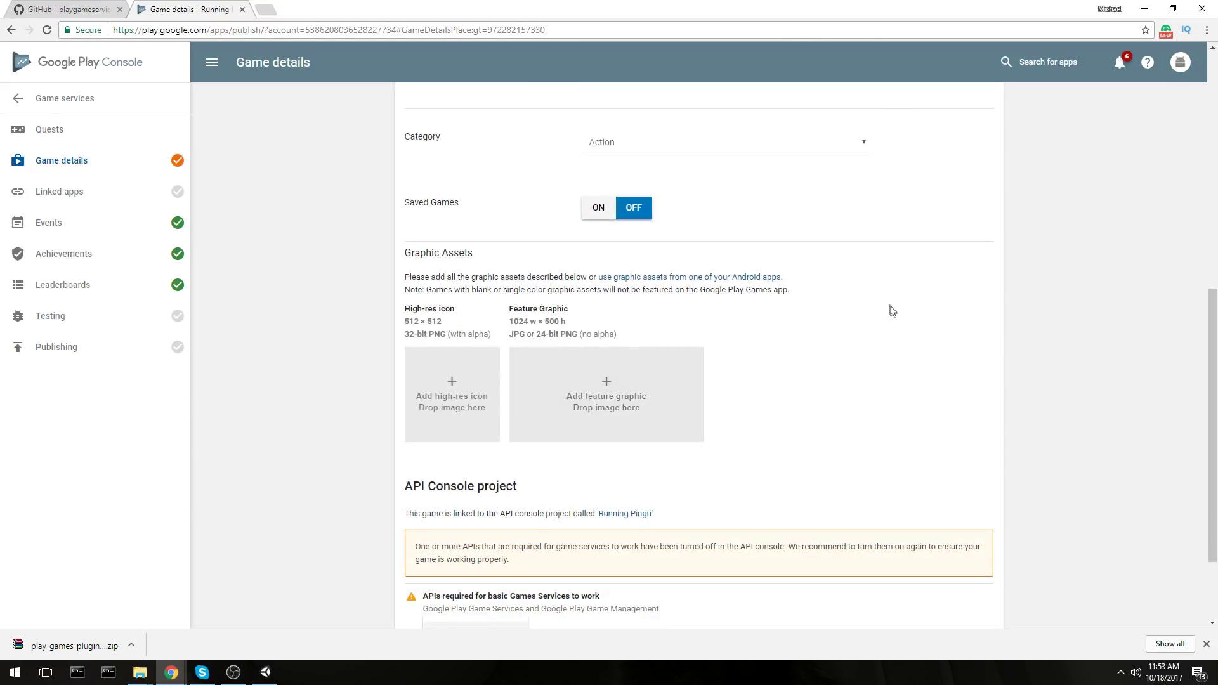
scroll(890, 310, down, 2)
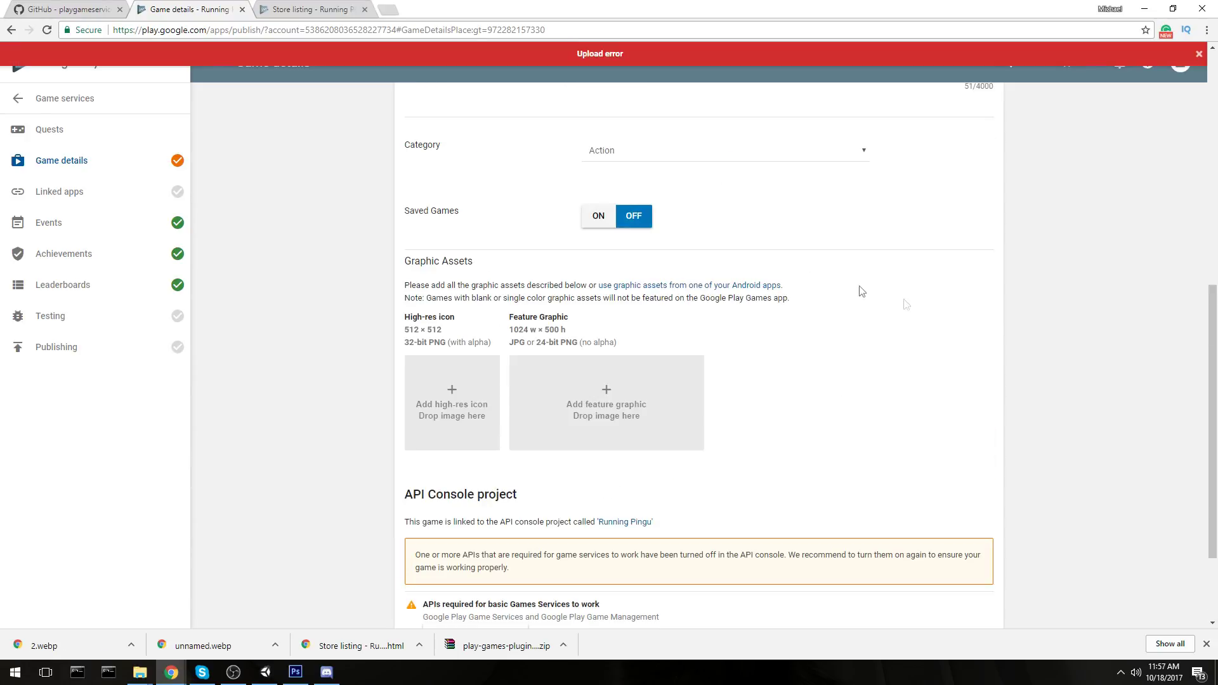
Upload the Desktop PNG file 1 as the high-res icon and the PNG file 2 as the feature graphic
click(447, 399)
double_click(154, 208)
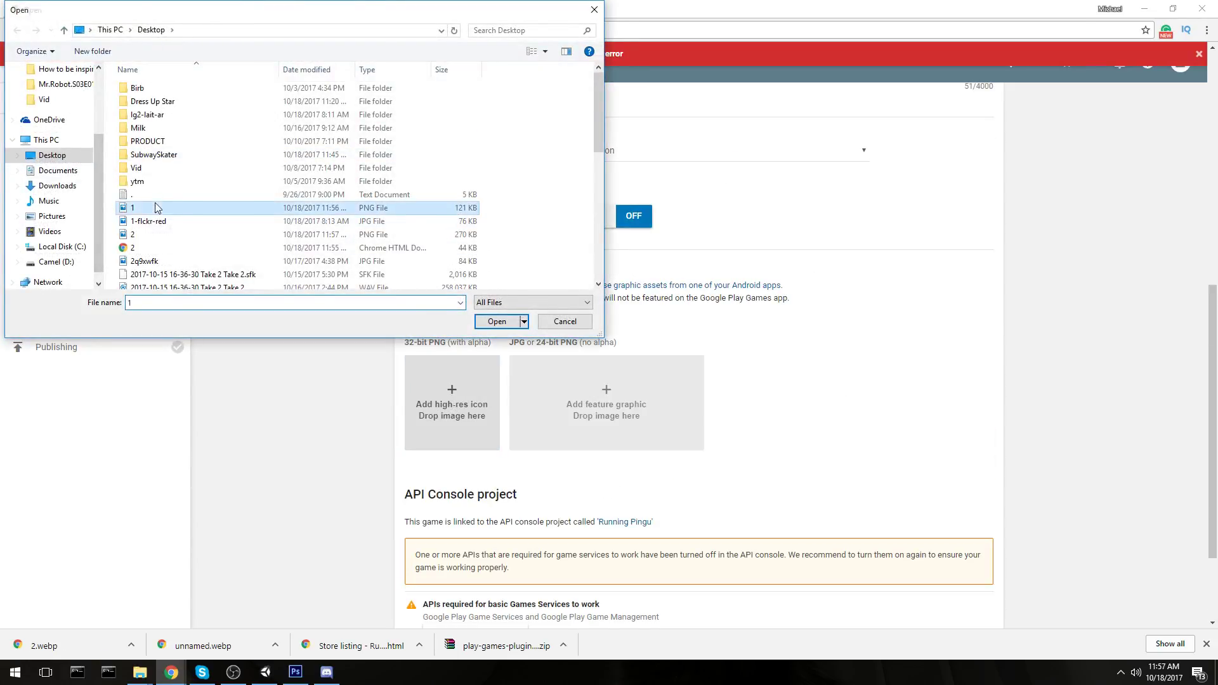
click(578, 383)
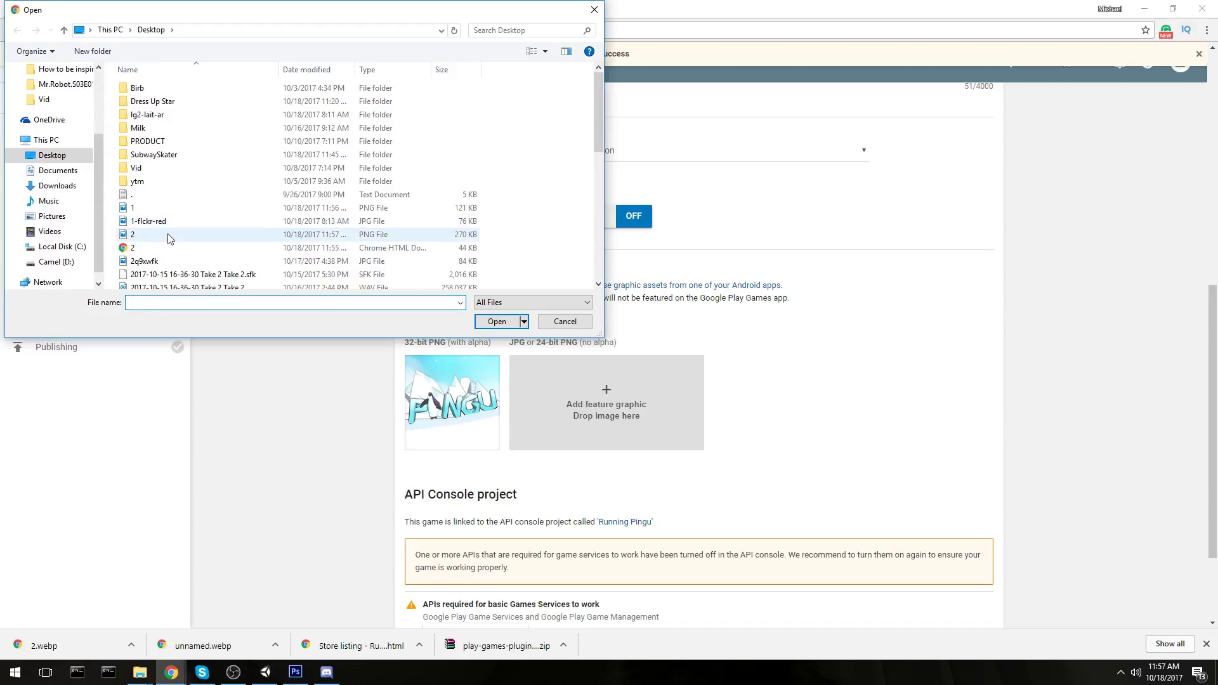
double_click(166, 234)
drag(578, 330, 409, 331)
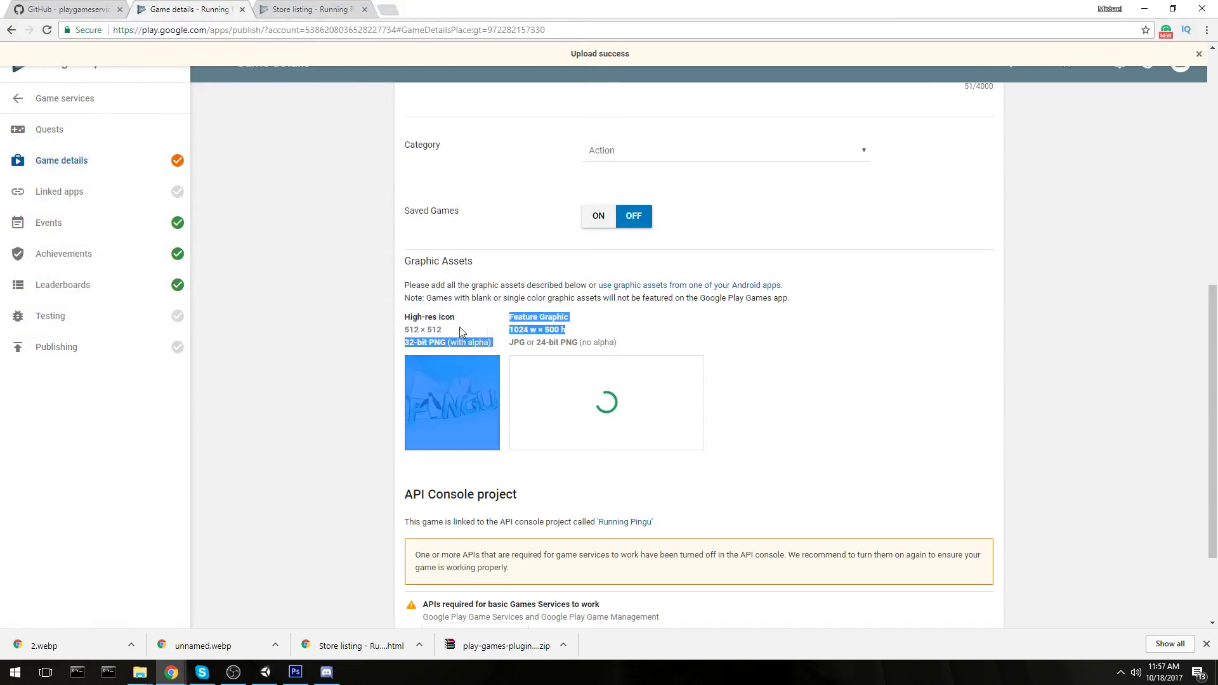
click(403, 333)
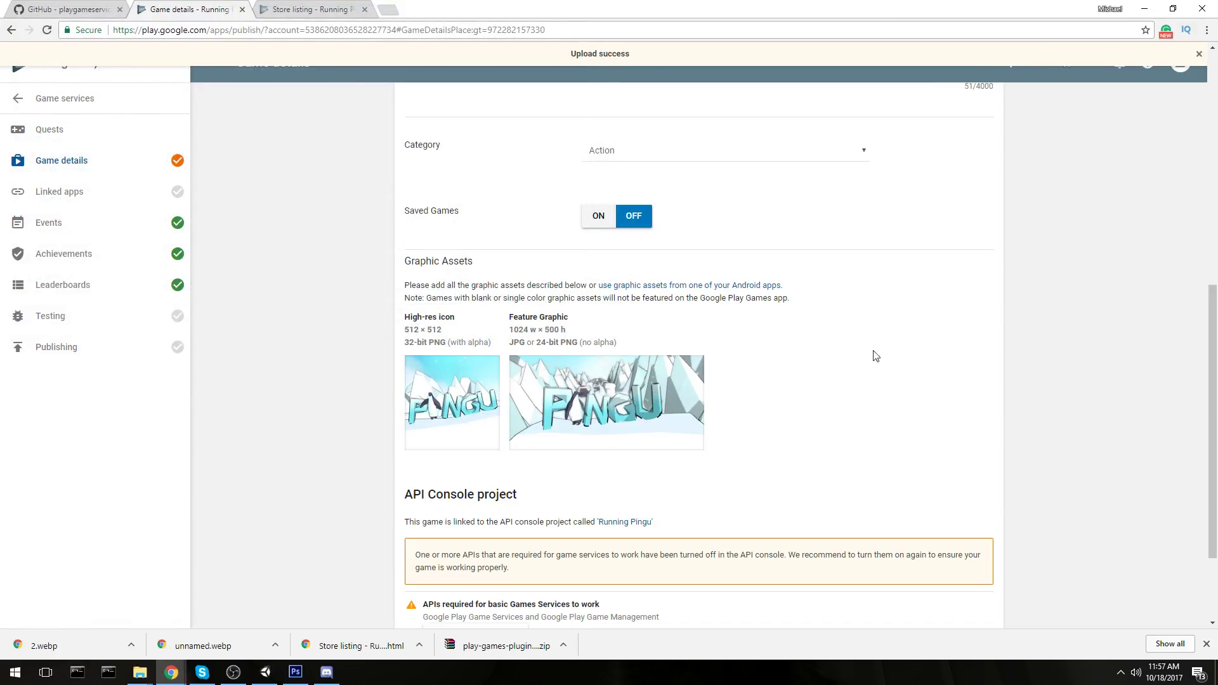
Save the Running Pingu game details
scroll(872, 361, down, 2)
click(511, 515)
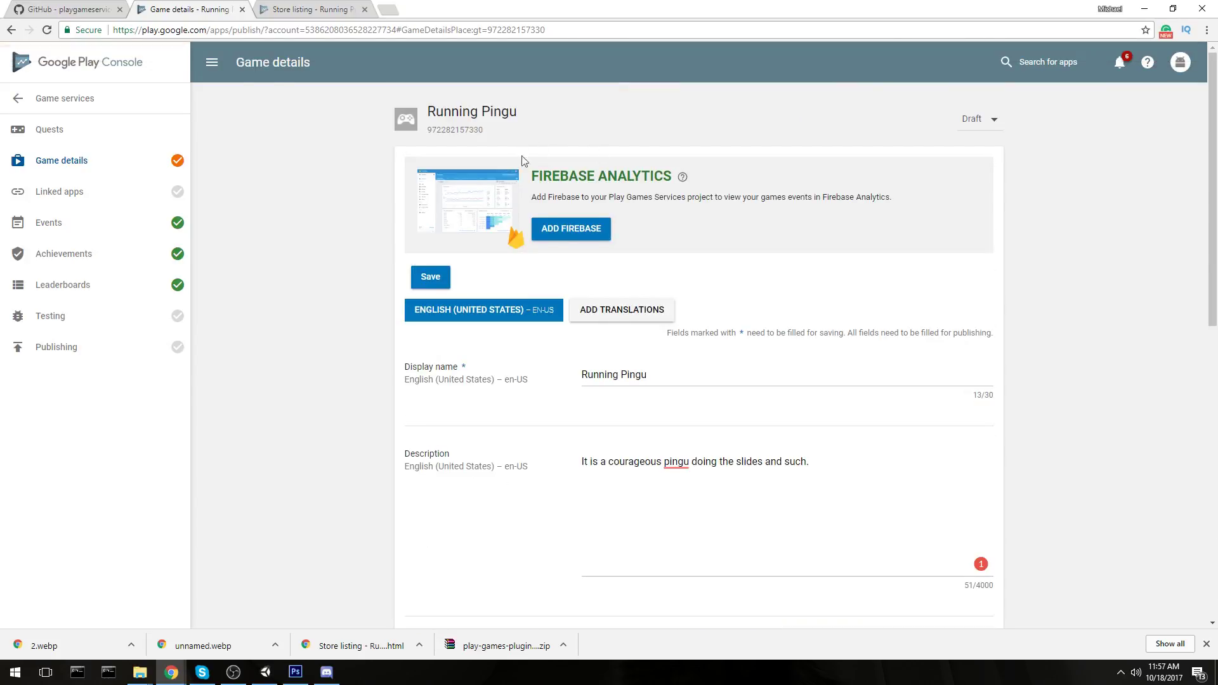
click(439, 277)
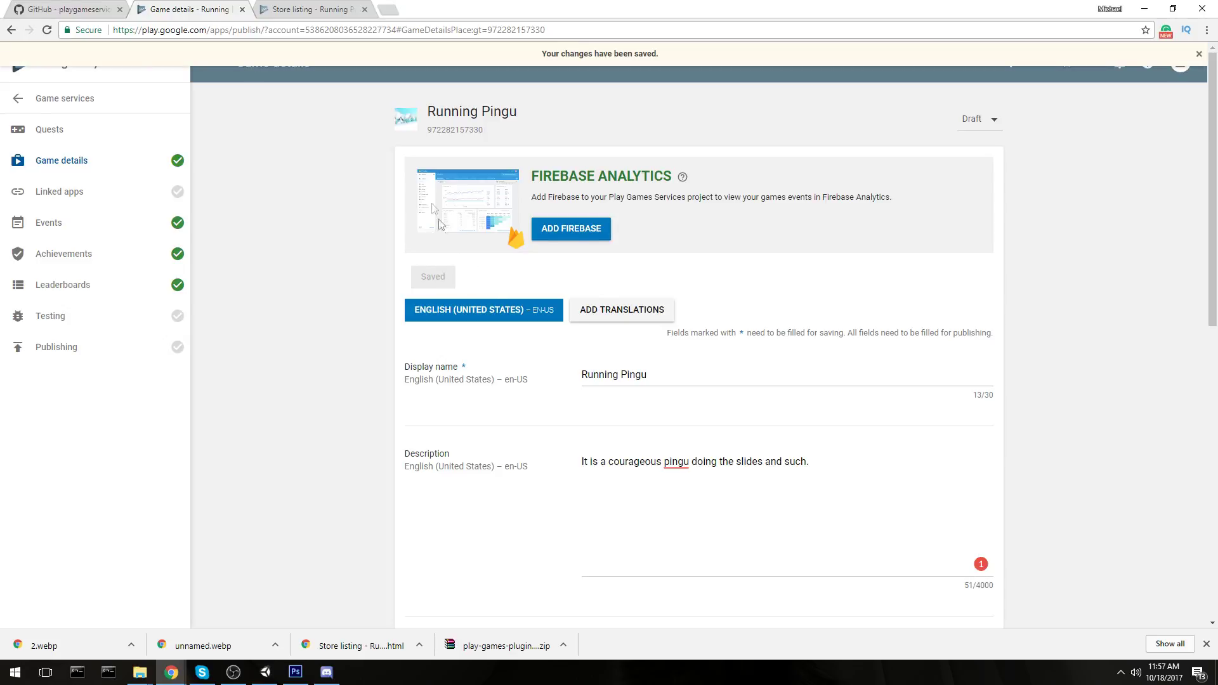
Go to the game's linked apps and start linking an Android app
mouse_move(178, 166)
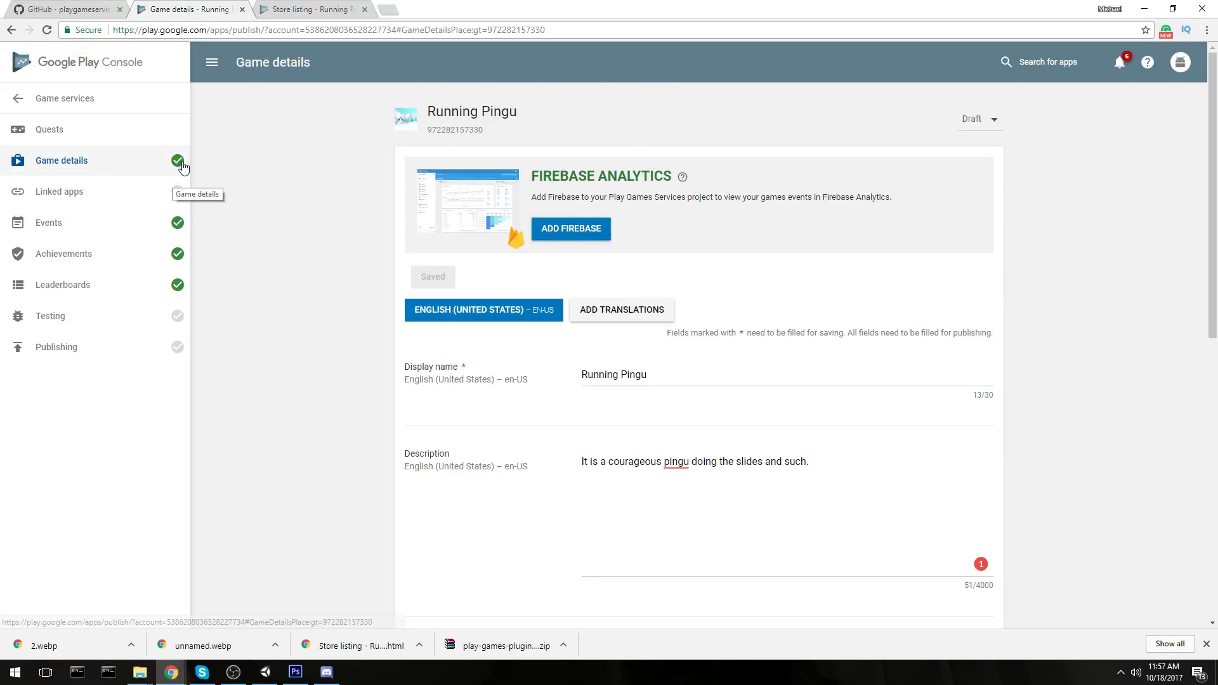
click(113, 199)
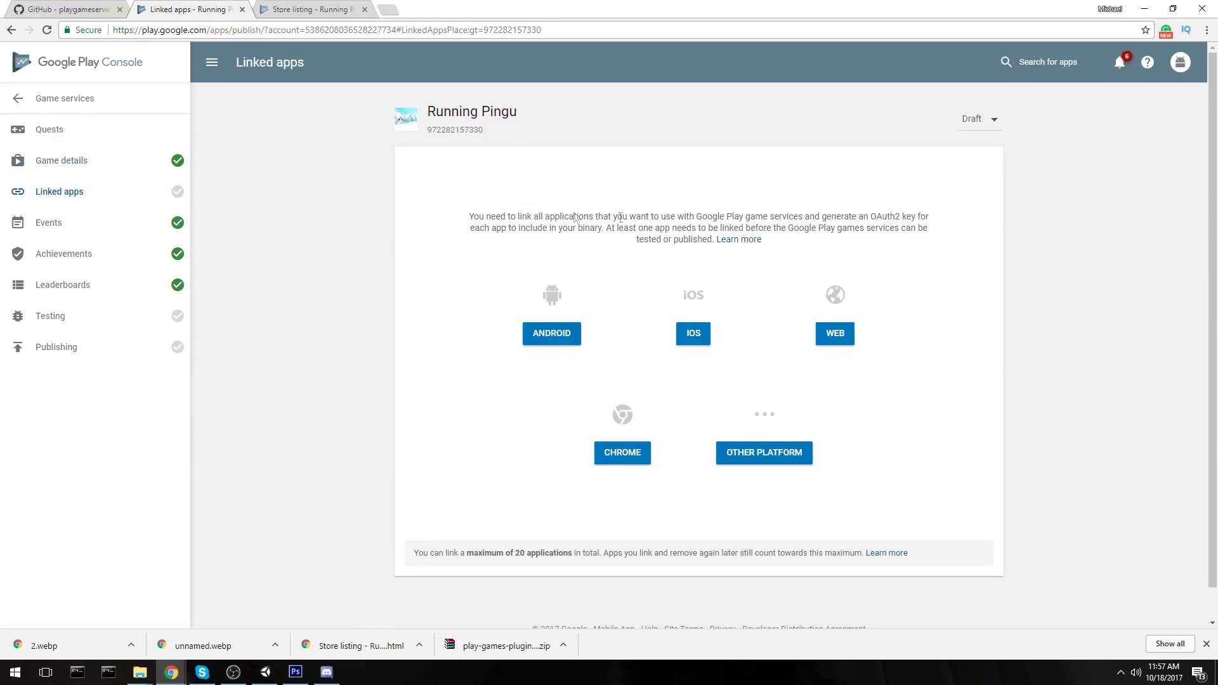
click(553, 343)
key(alt+Left)
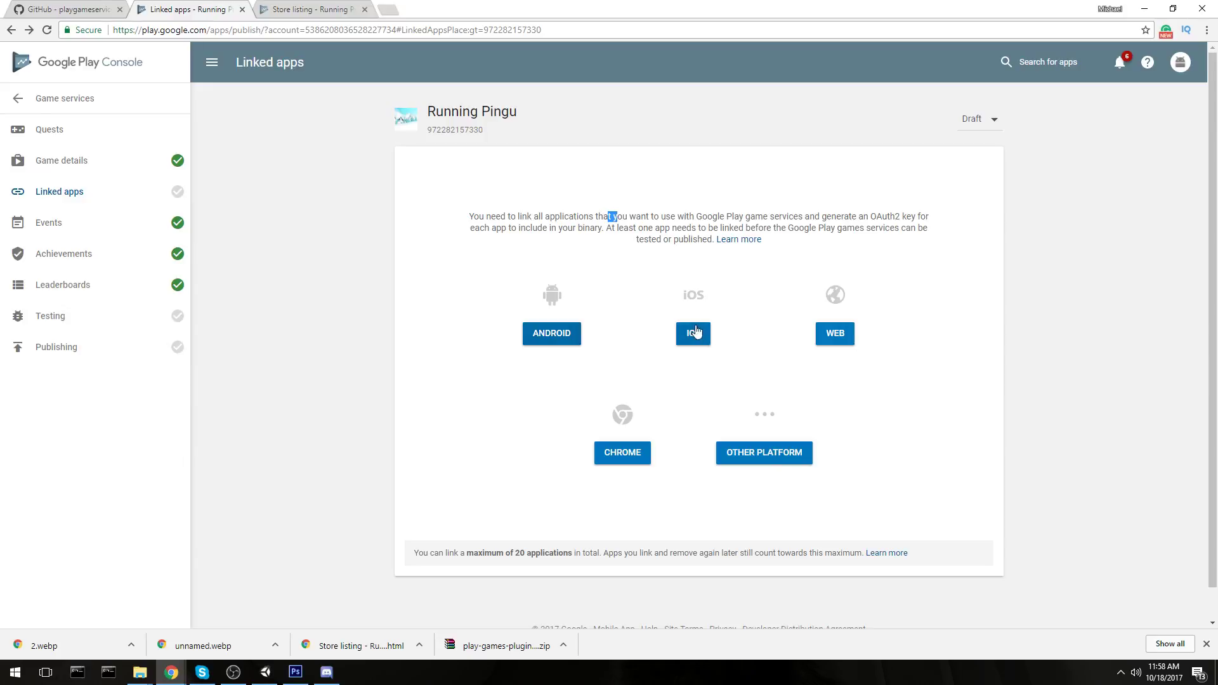
click(556, 340)
Keep Running Pingu as the app name and choose com.n3k.subwayskater as the package name
click(713, 282)
drag(712, 282, 553, 285)
click(499, 344)
click(651, 373)
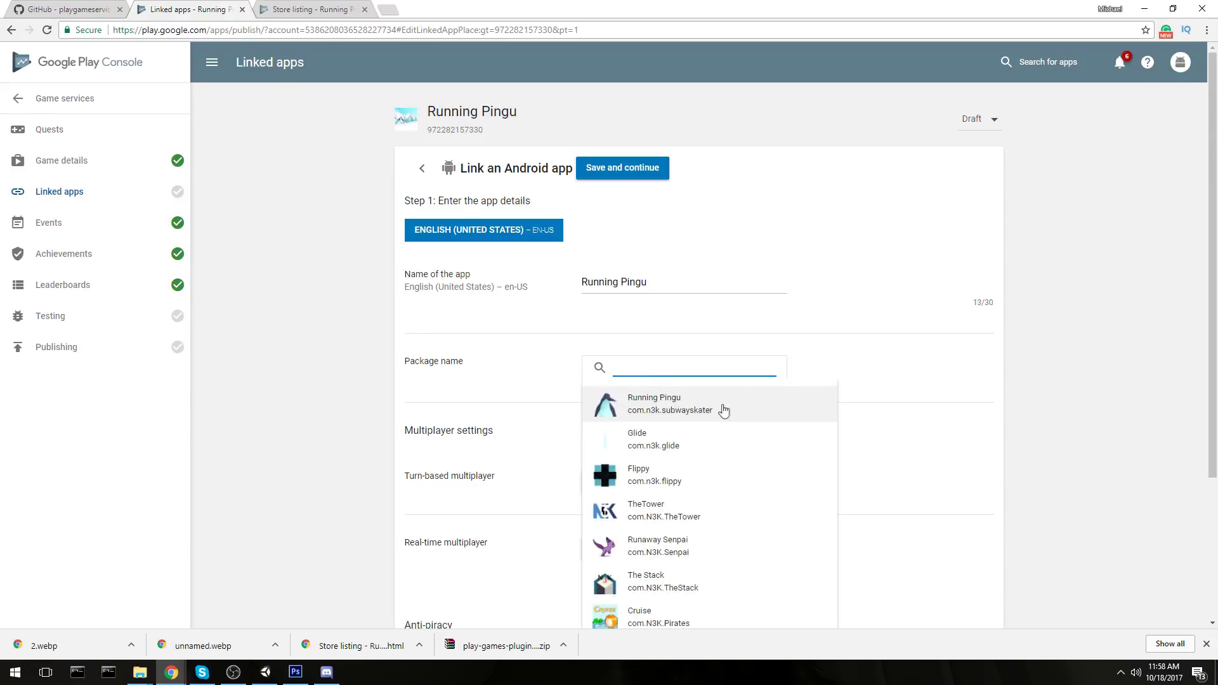
scroll(778, 352, down, 1)
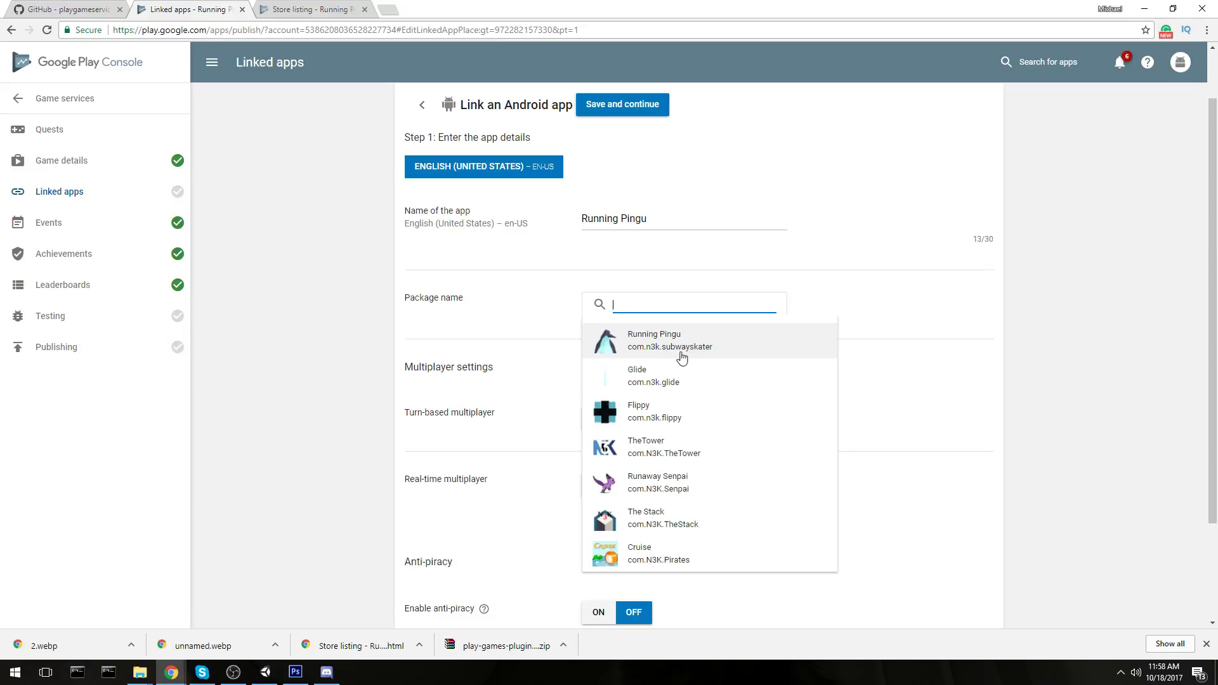
click(726, 346)
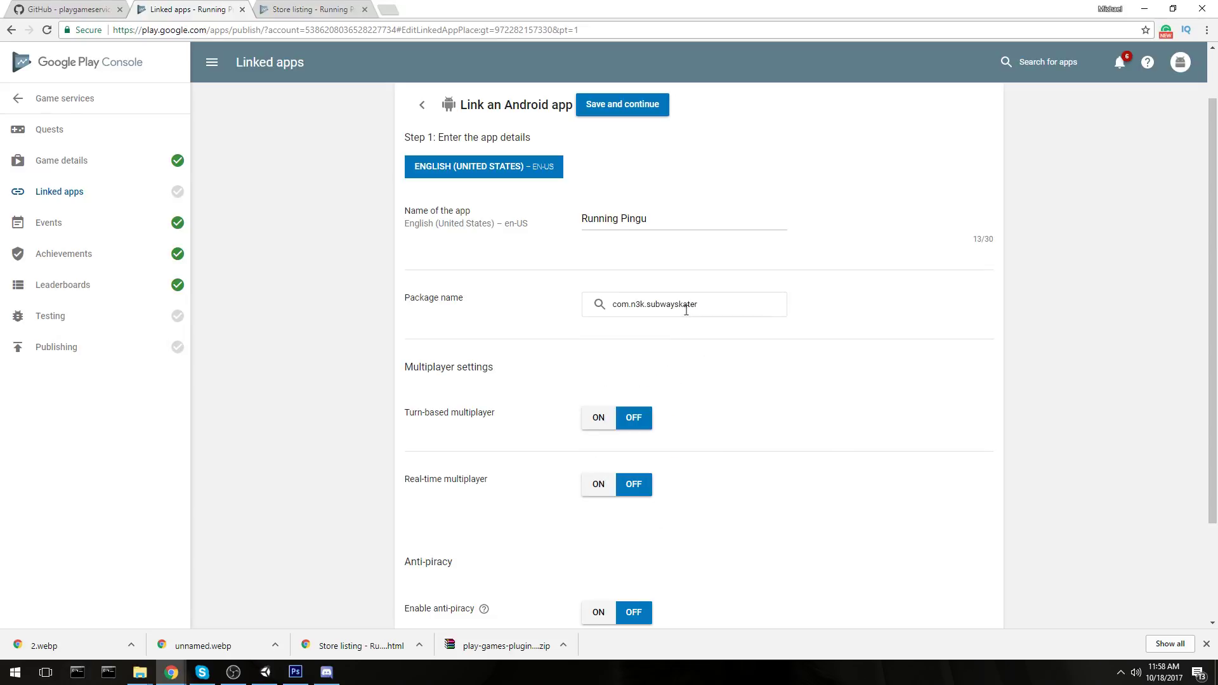
double_click(723, 304)
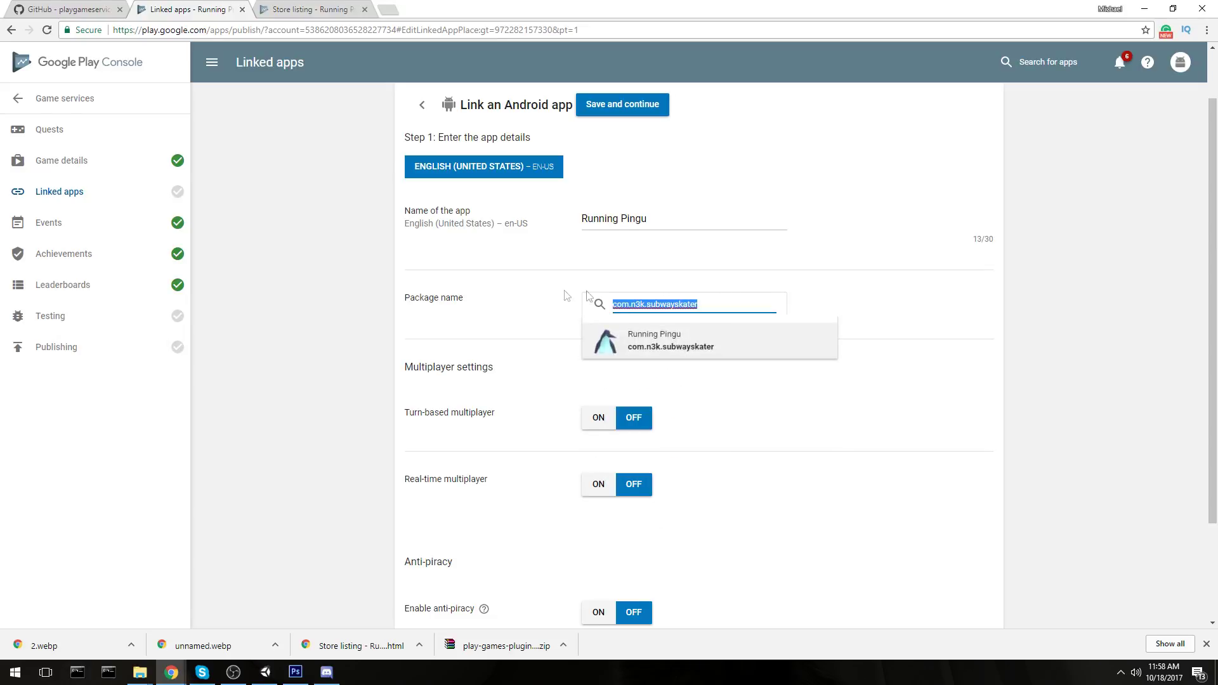
click(1002, 310)
scroll(425, 322, down, 1)
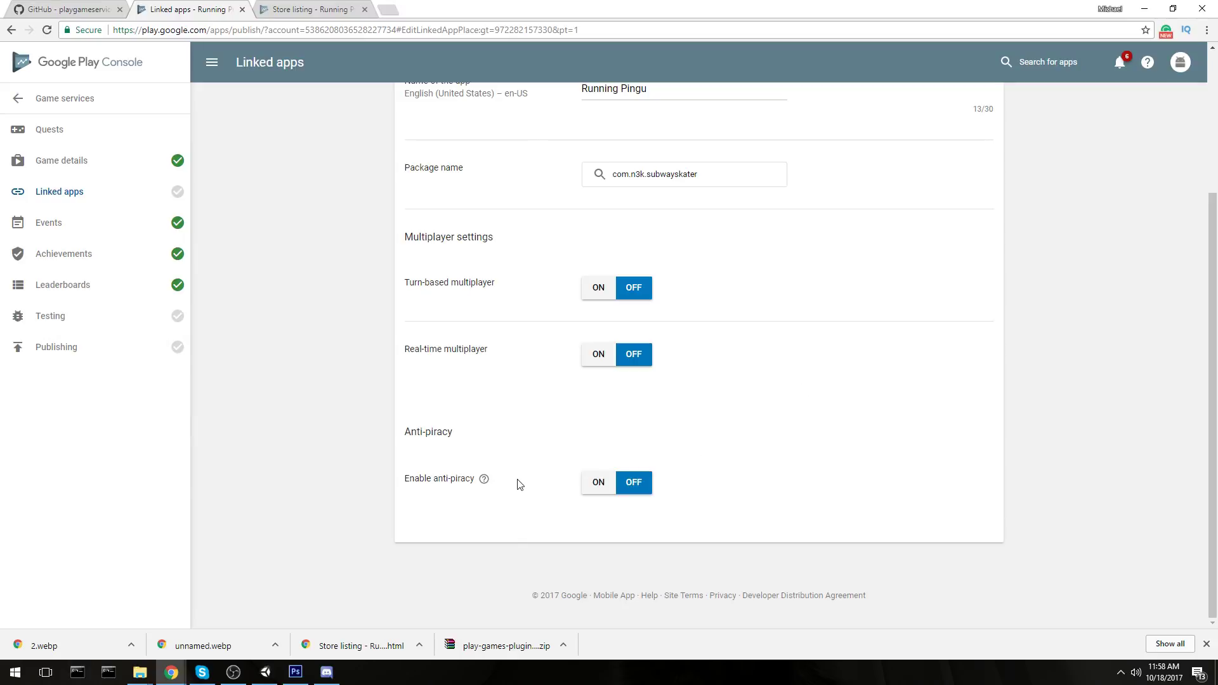
click(596, 485)
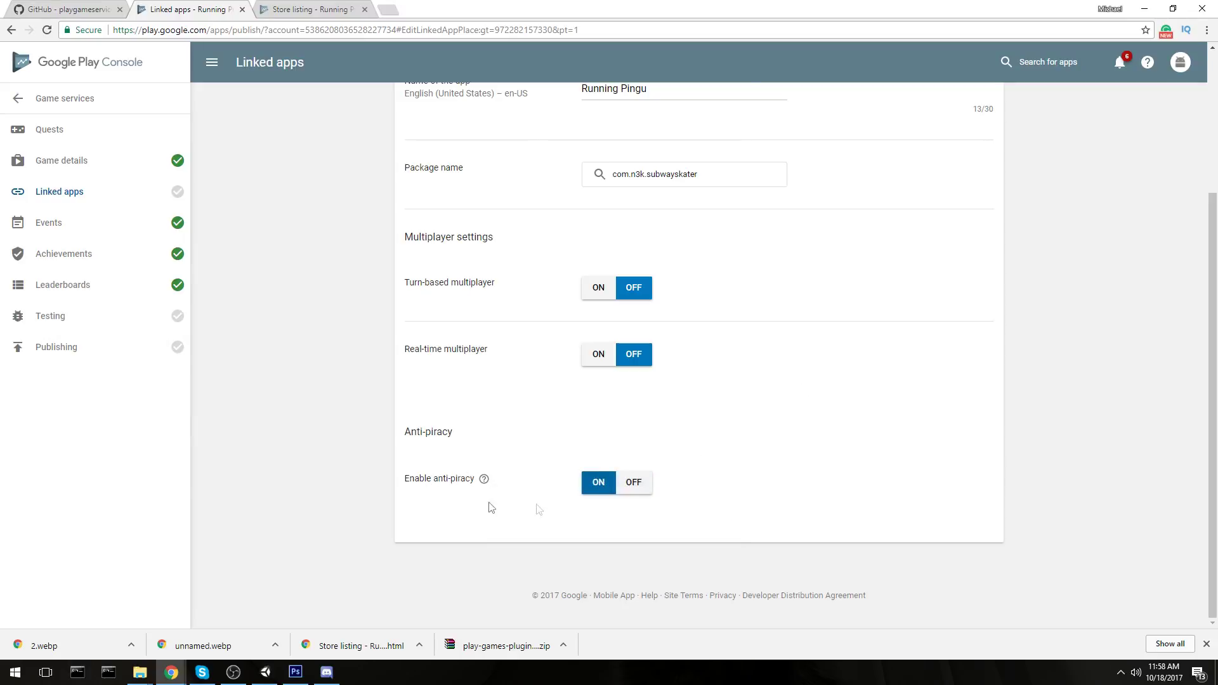
scroll(764, 422, up, 3)
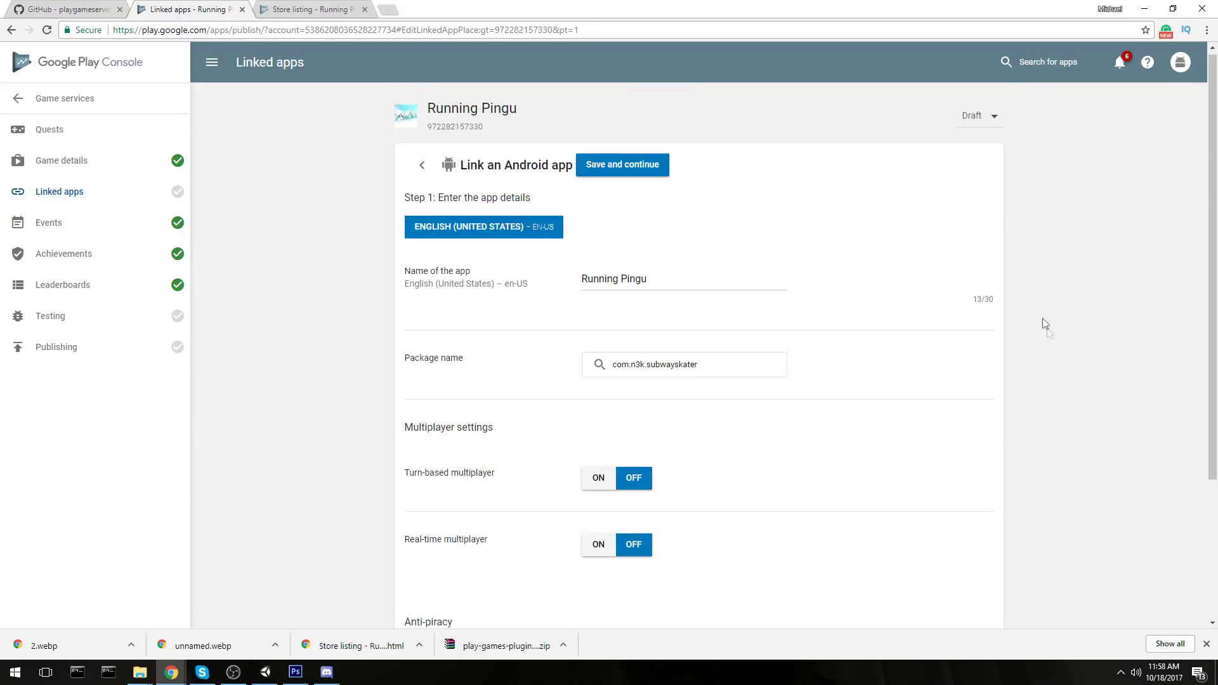
scroll(879, 330, down, 2)
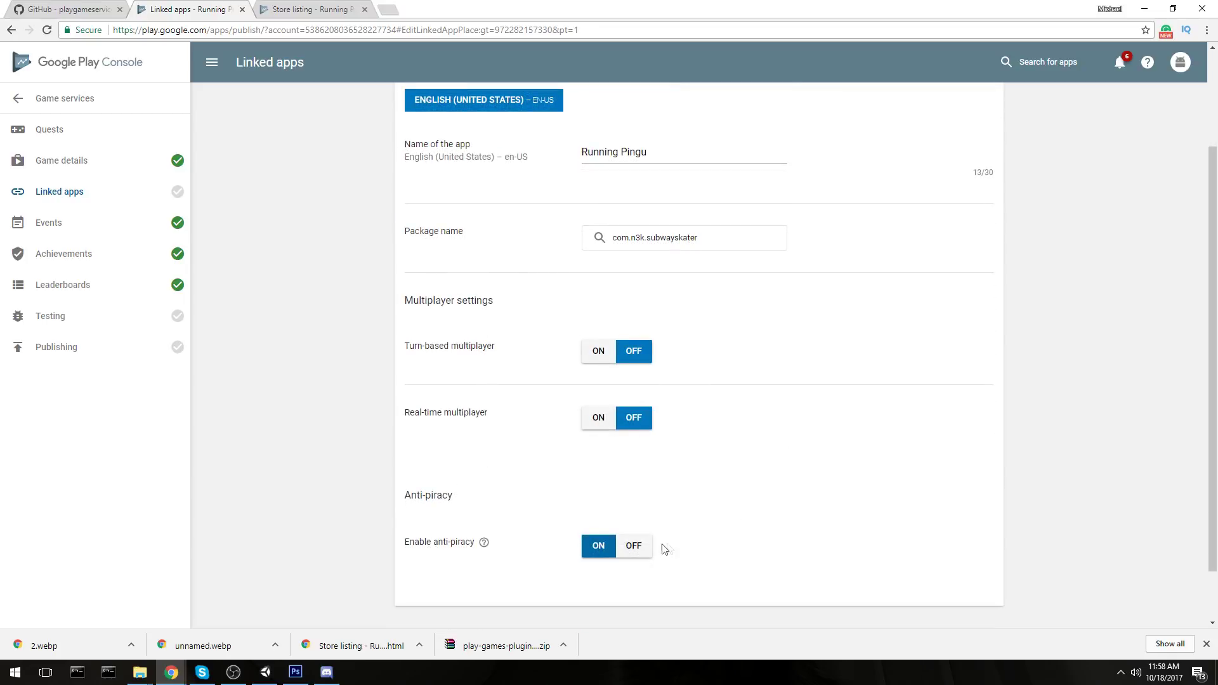
click(636, 554)
scroll(915, 305, up, 2)
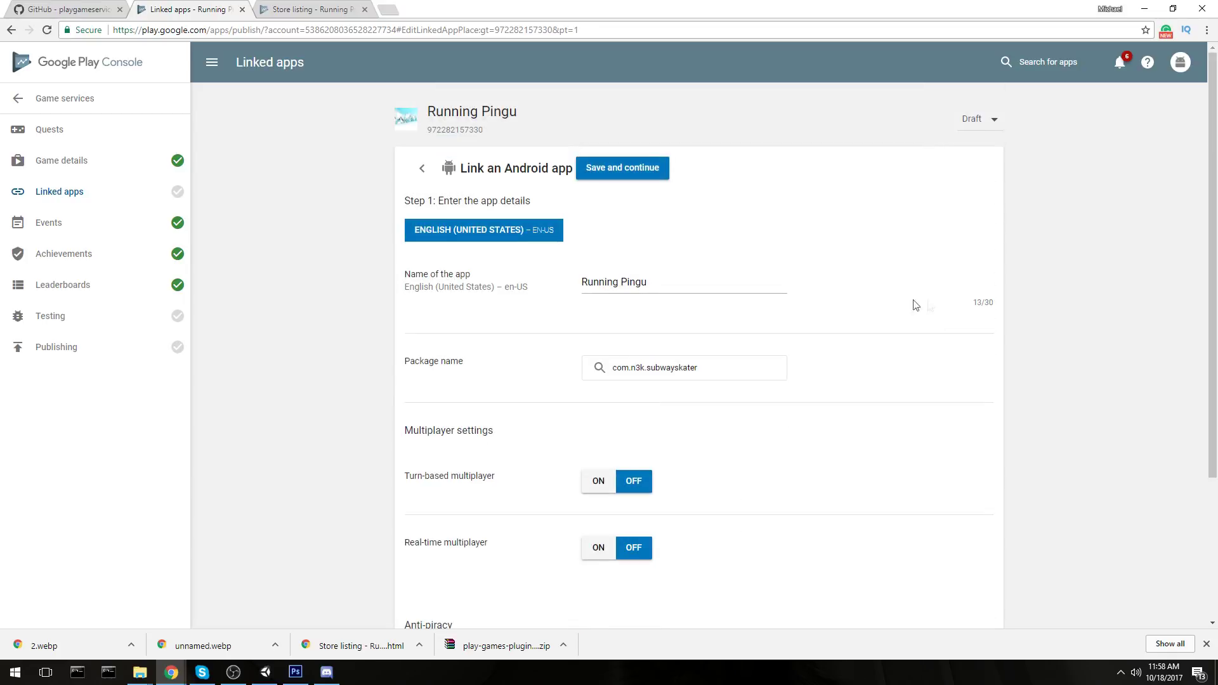
Save the Android app link and authorize the app by creating its Android OAuth client with the prefilled signing certificate fingerprint
scroll(915, 305, down, 3)
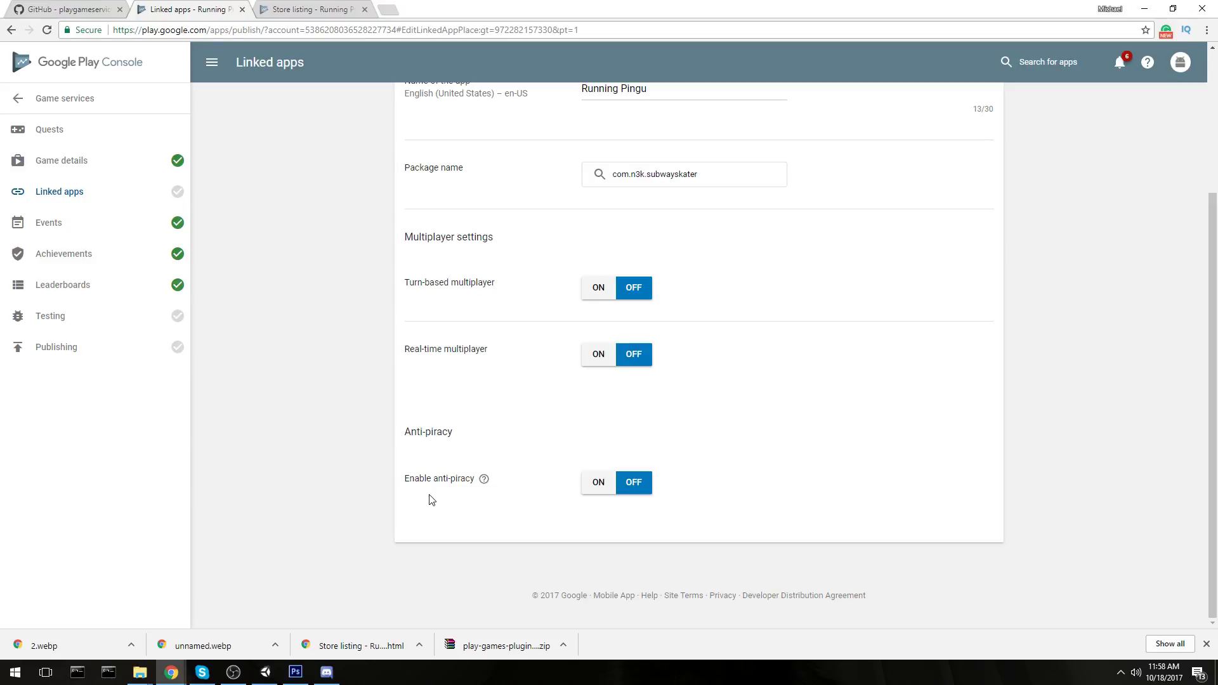
scroll(882, 330, up, 3)
scroll(1106, 264, down, 2)
scroll(1116, 262, up, 2)
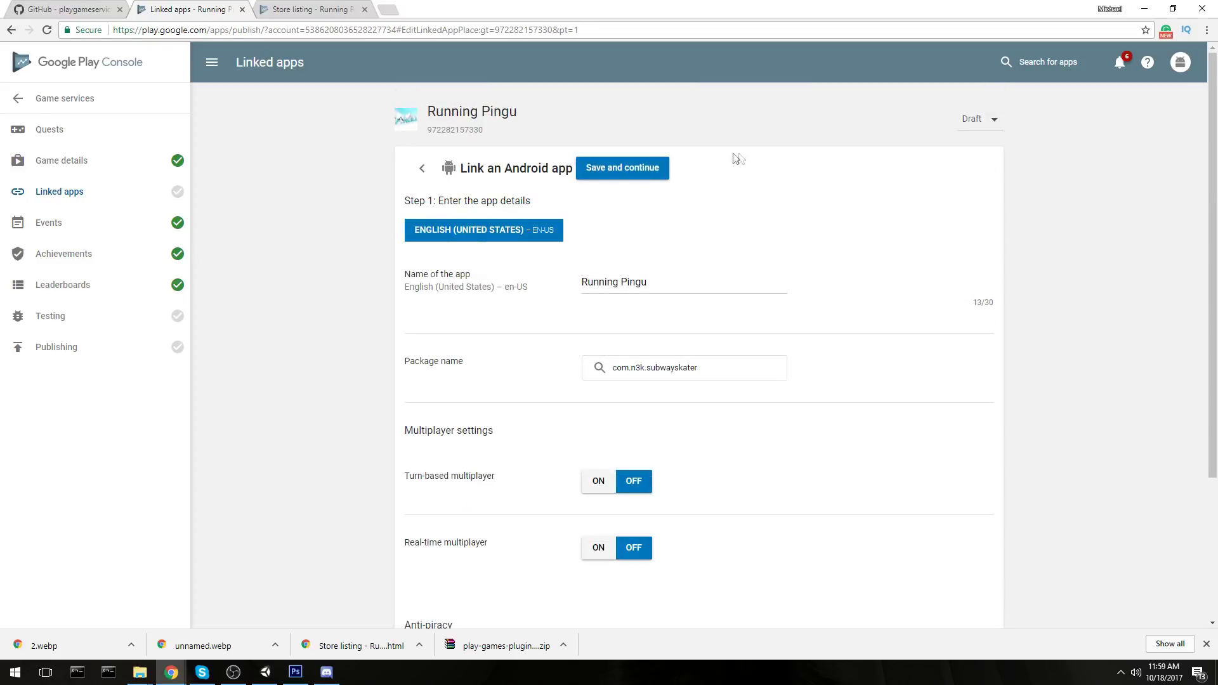
click(642, 167)
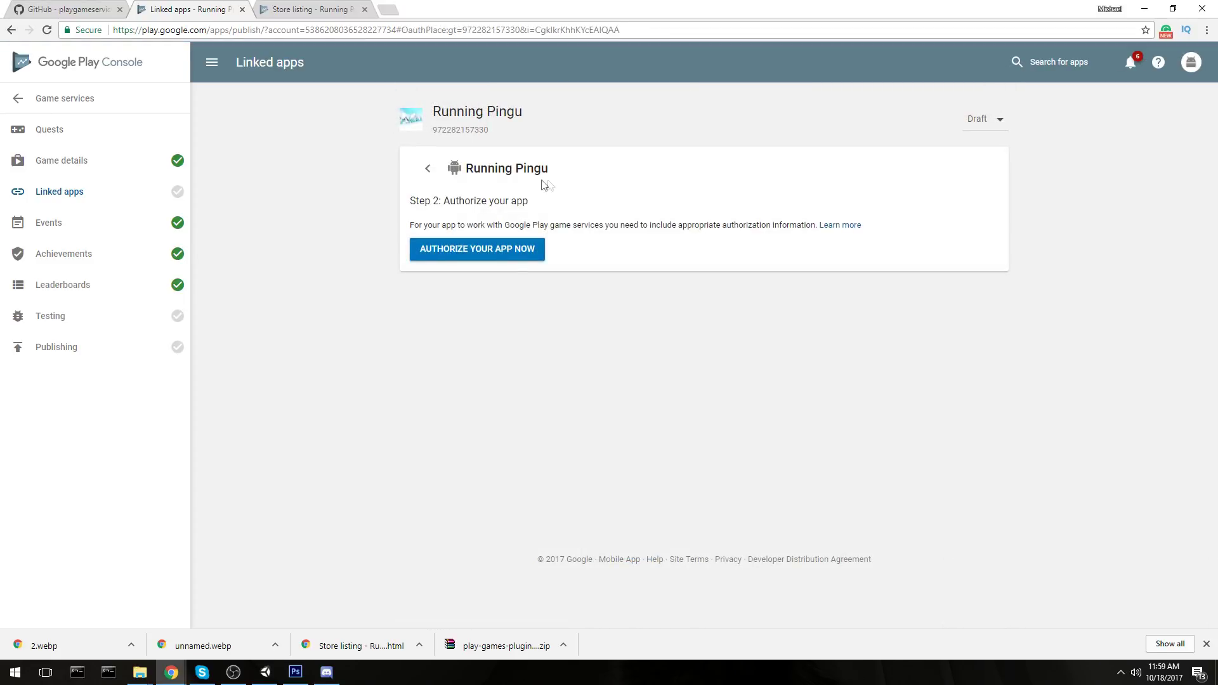
click(495, 255)
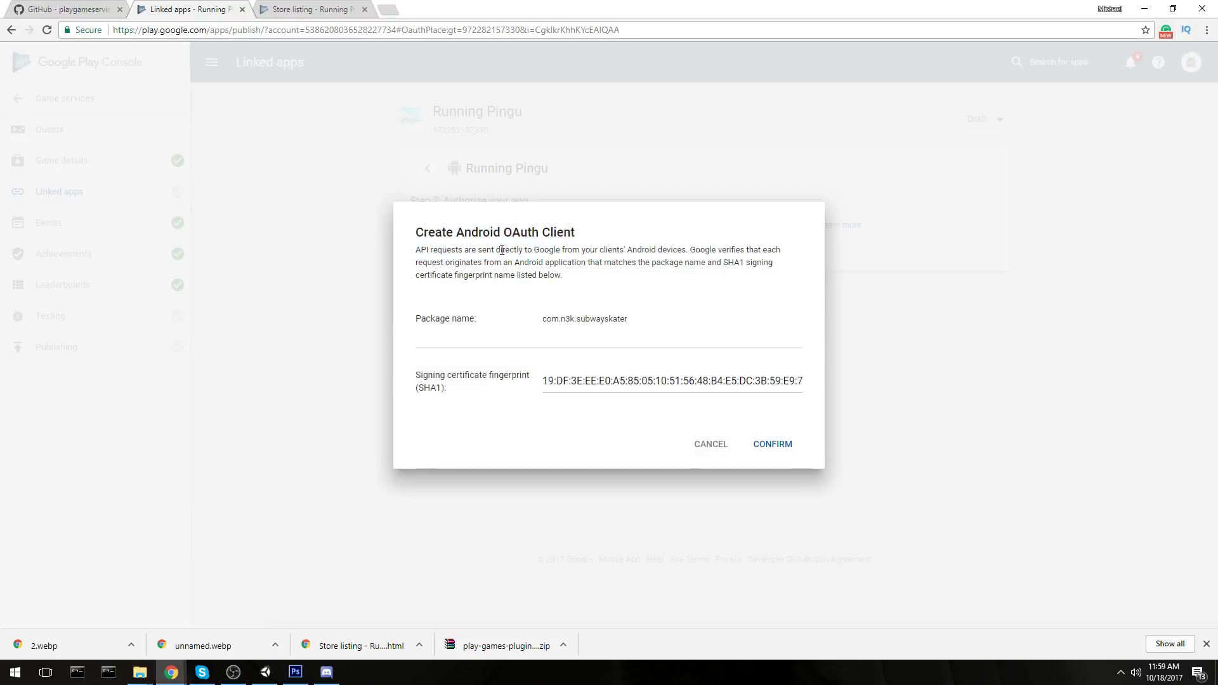
click(771, 444)
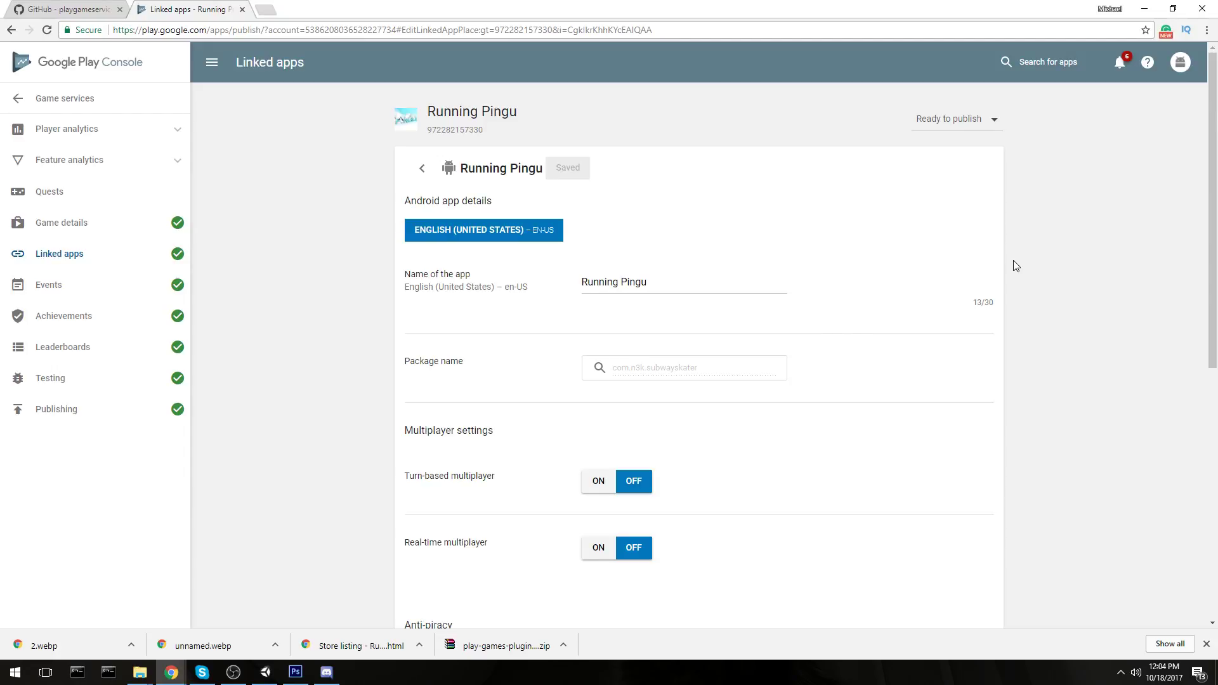
Examine the linked app's package name, application ID and OAuth2 client ID
scroll(685, 320, down, 5)
double_click(616, 468)
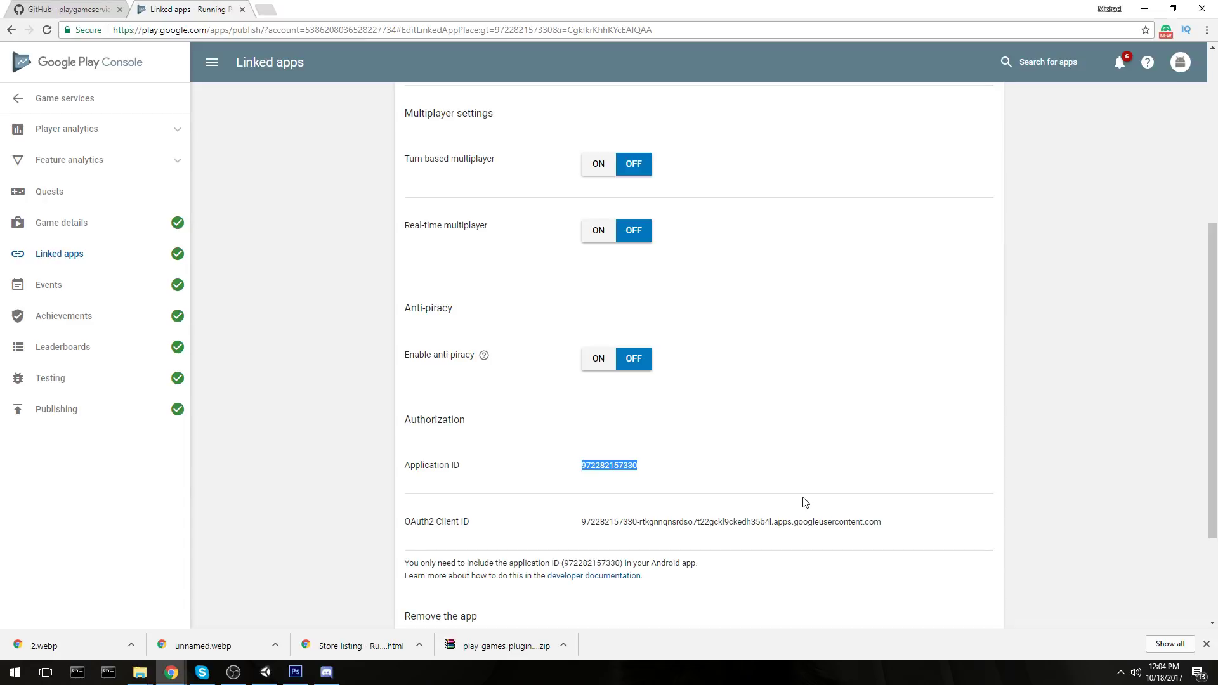
scroll(696, 302, up, 4)
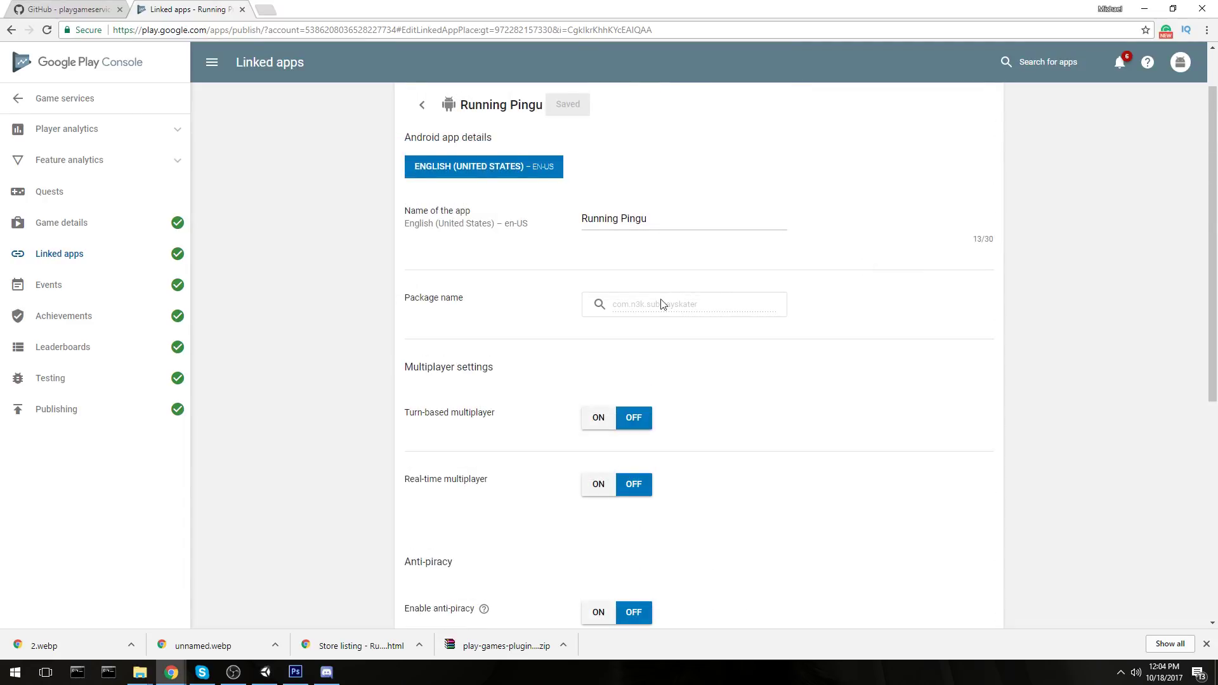
scroll(1092, 337, down, 5)
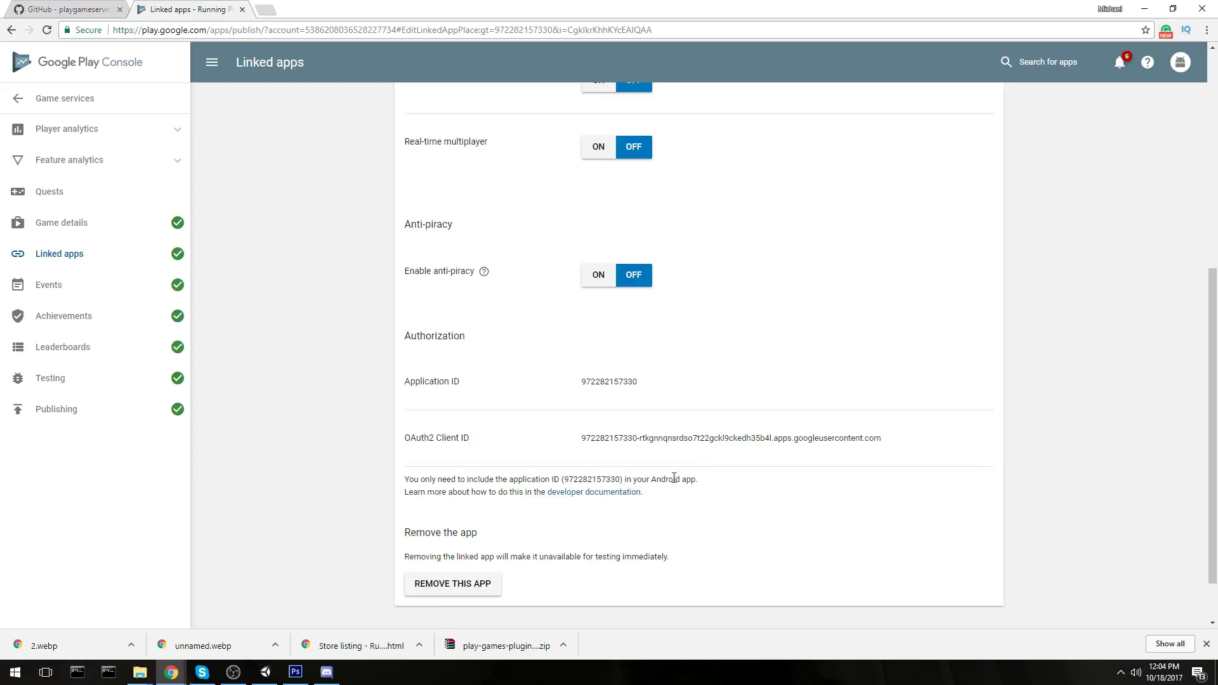
Switch to Unity and enlarge the Google Play Games Android configuration window
scroll(685, 475, up, 6)
scroll(577, 359, down, 5)
click(266, 674)
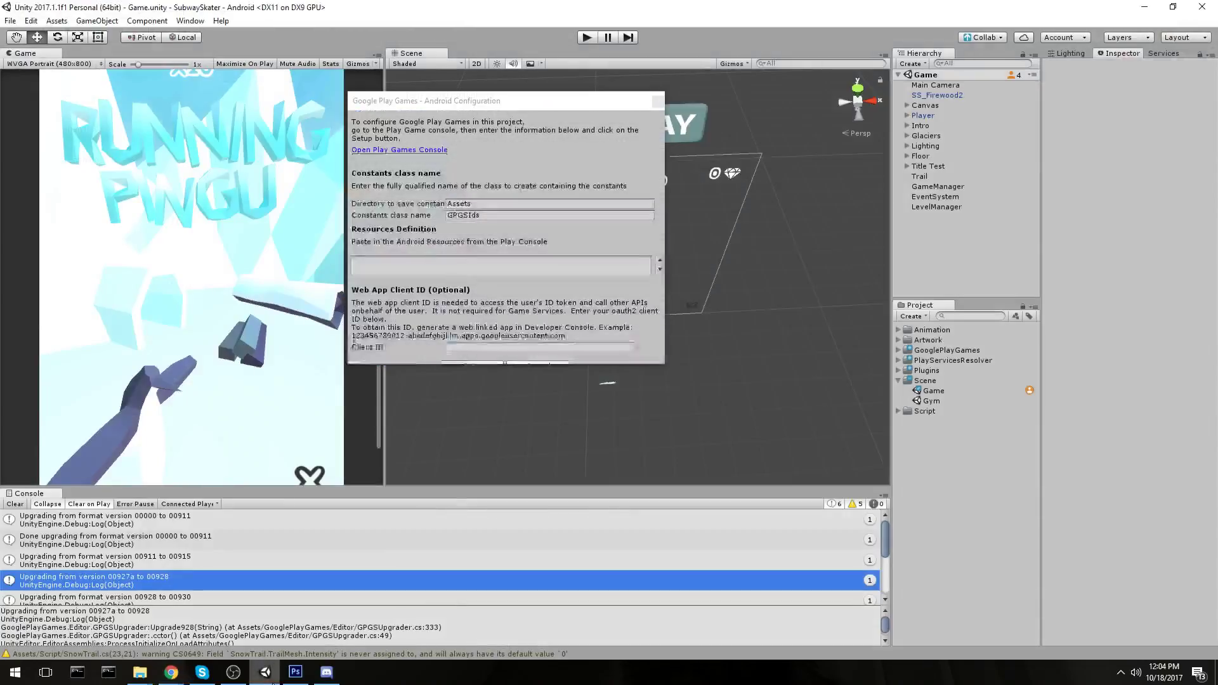
drag(690, 435, 758, 485)
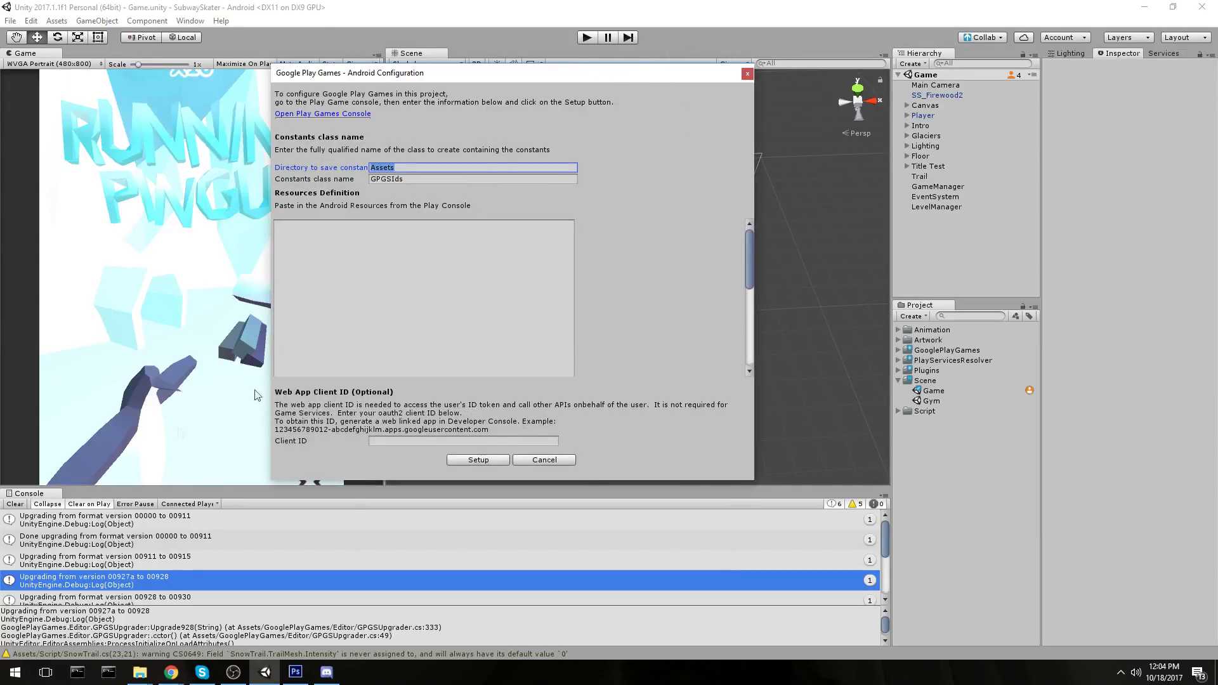
Clear the console and set the constants class name to RPGPS in the Android configuration
click(99, 452)
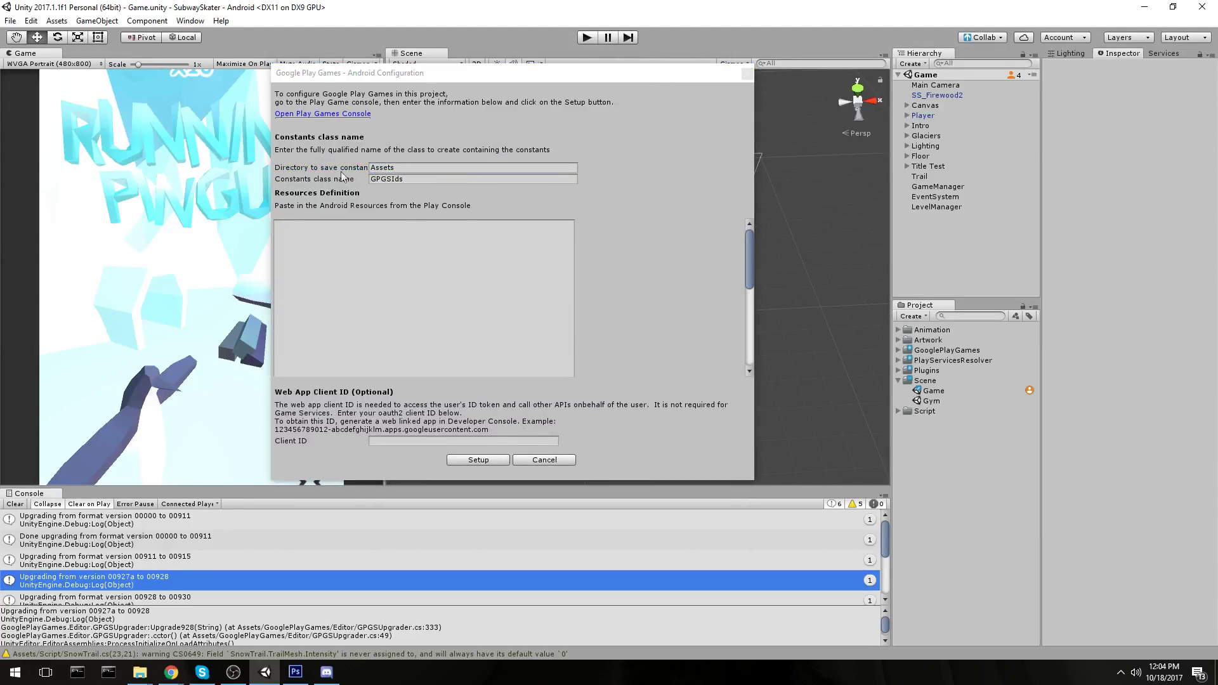
click(14, 504)
click(435, 178)
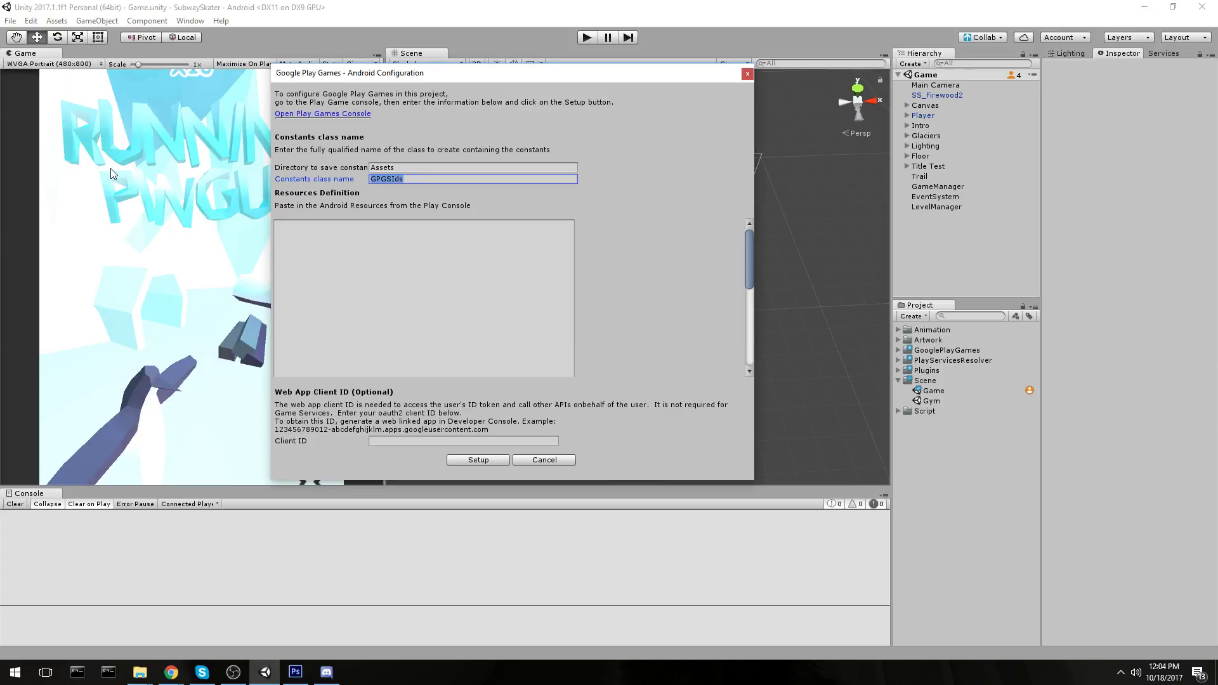
text(RPGPS)
Try to run the Android setup with a resources definition holding only the app ID and the package name com.n3k.subwayskater
click(517, 248)
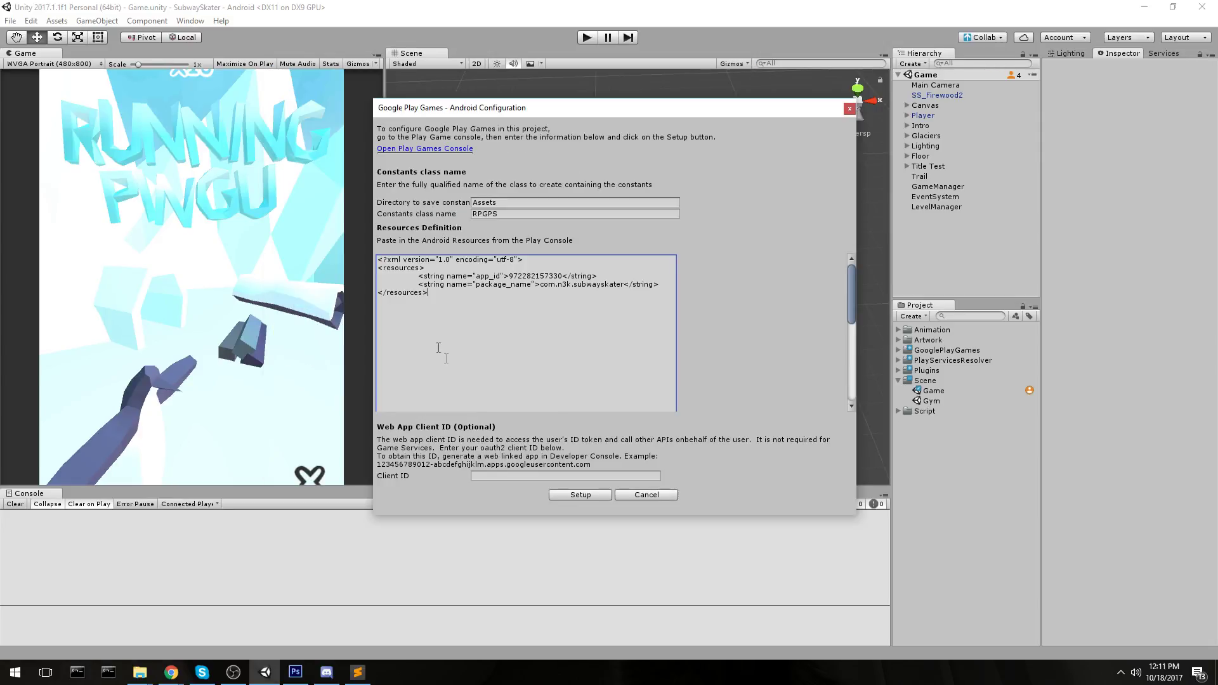
drag(532, 387, 251, 215)
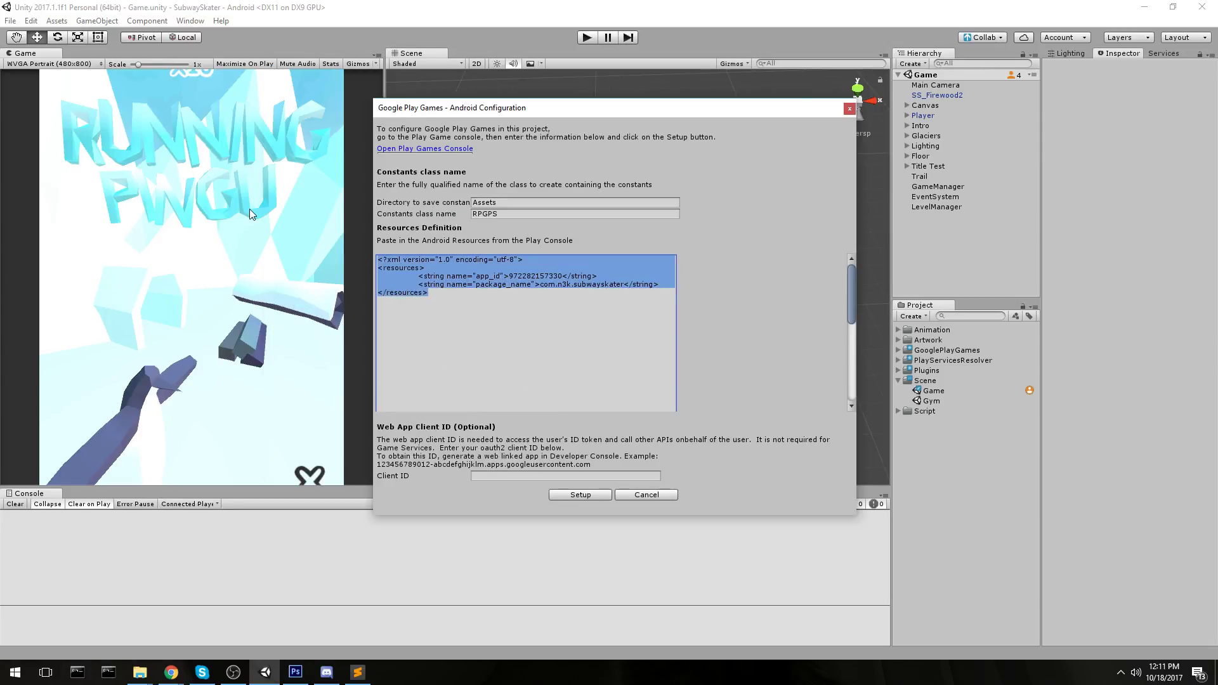
click(525, 304)
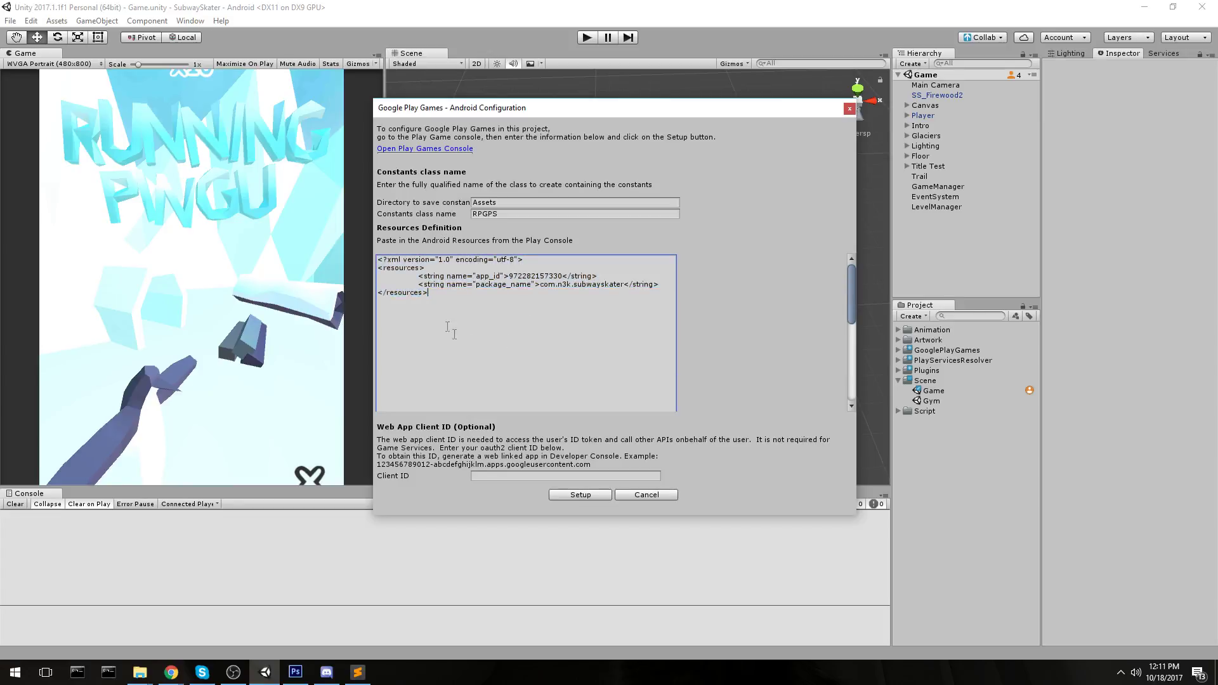
click(585, 493)
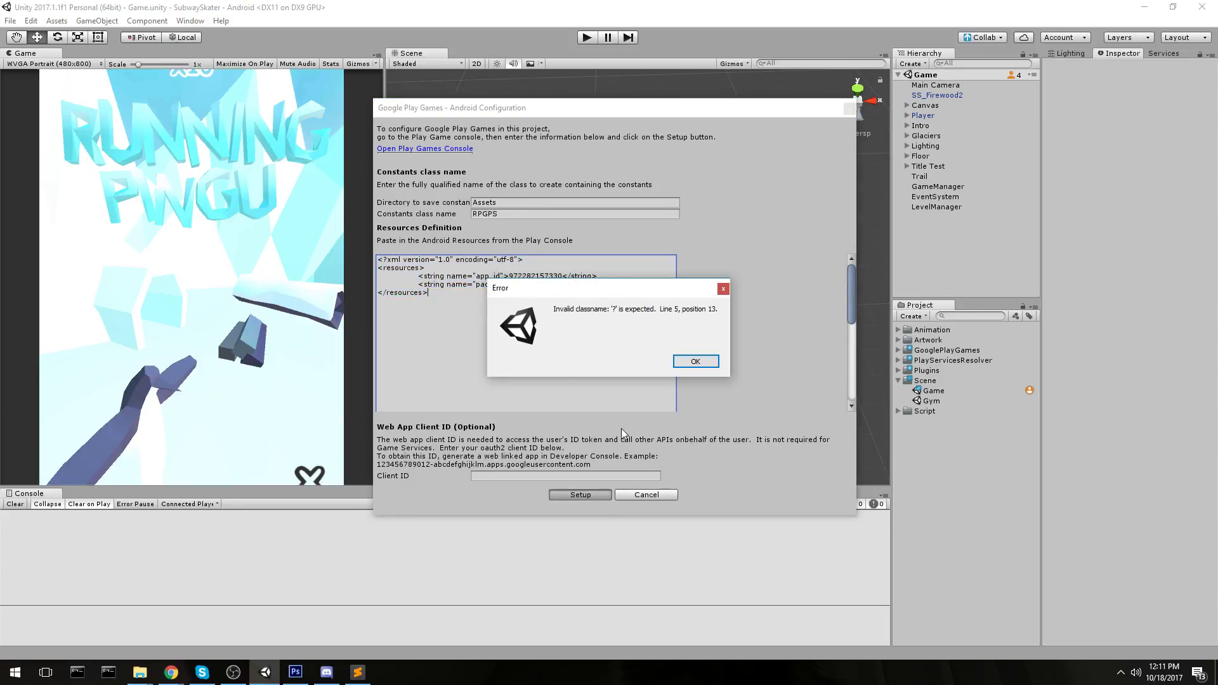
key(Return)
click(477, 325)
click(477, 325)
Switch to the Play Console and start a new achievement for Running Pingu named TestAchievement
mouse_move(171, 673)
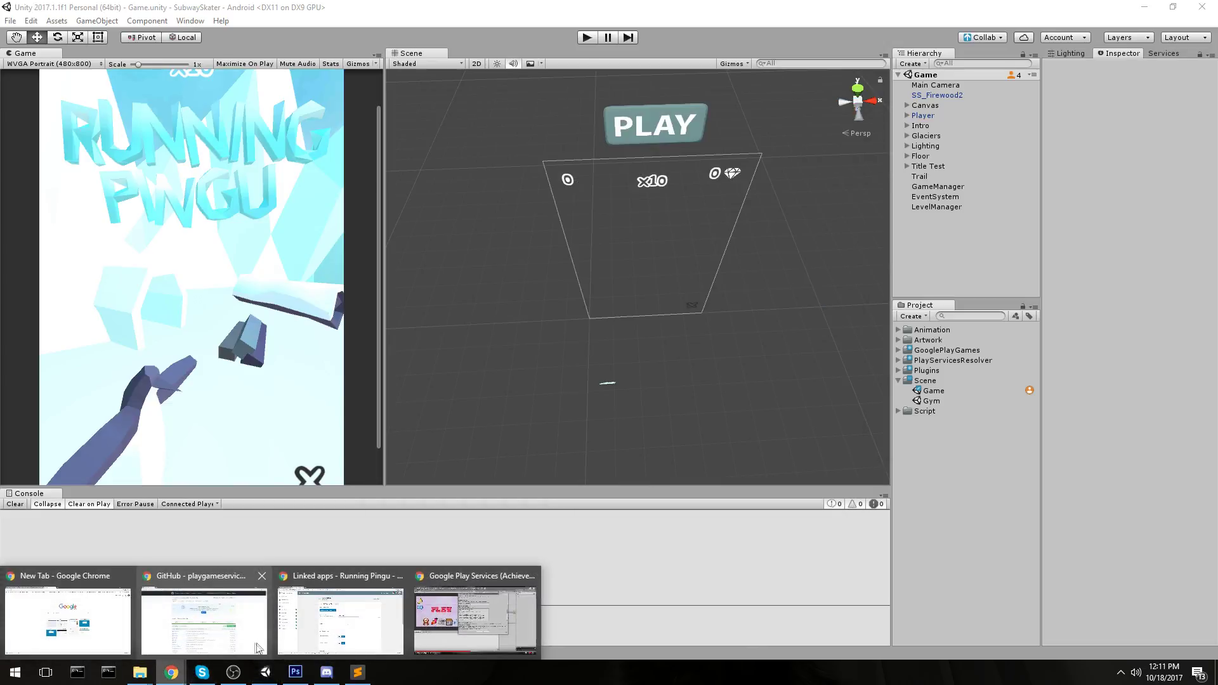
click(338, 613)
scroll(330, 298, down, 2)
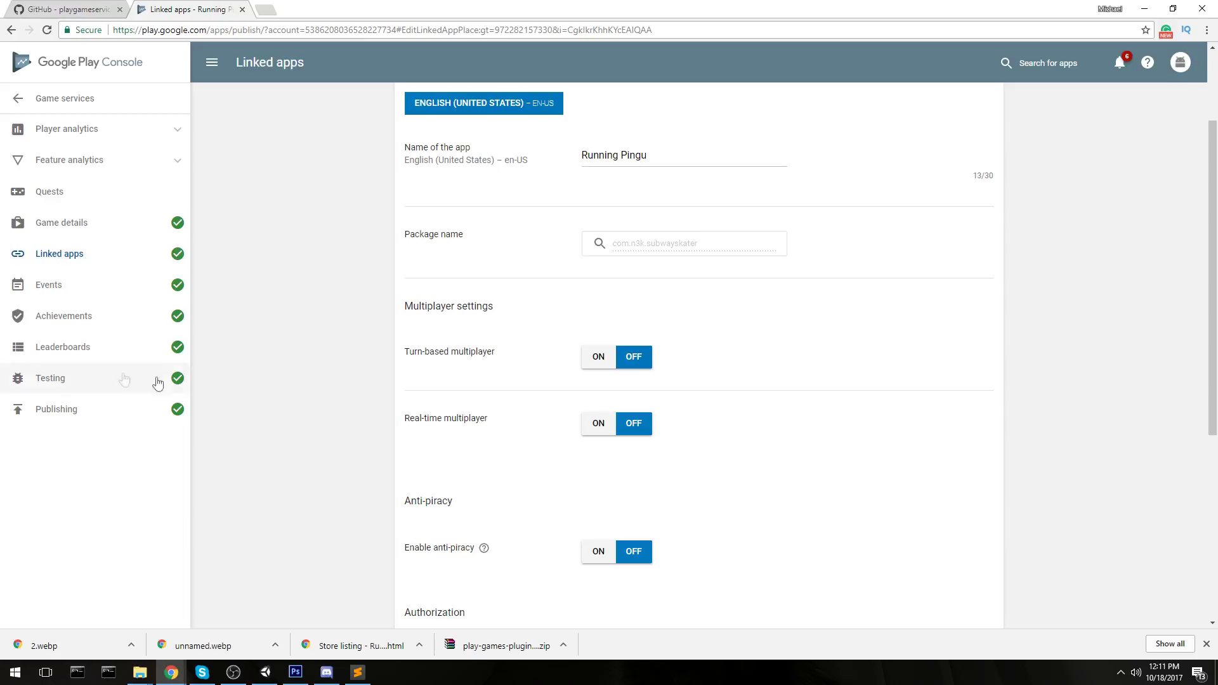
click(113, 316)
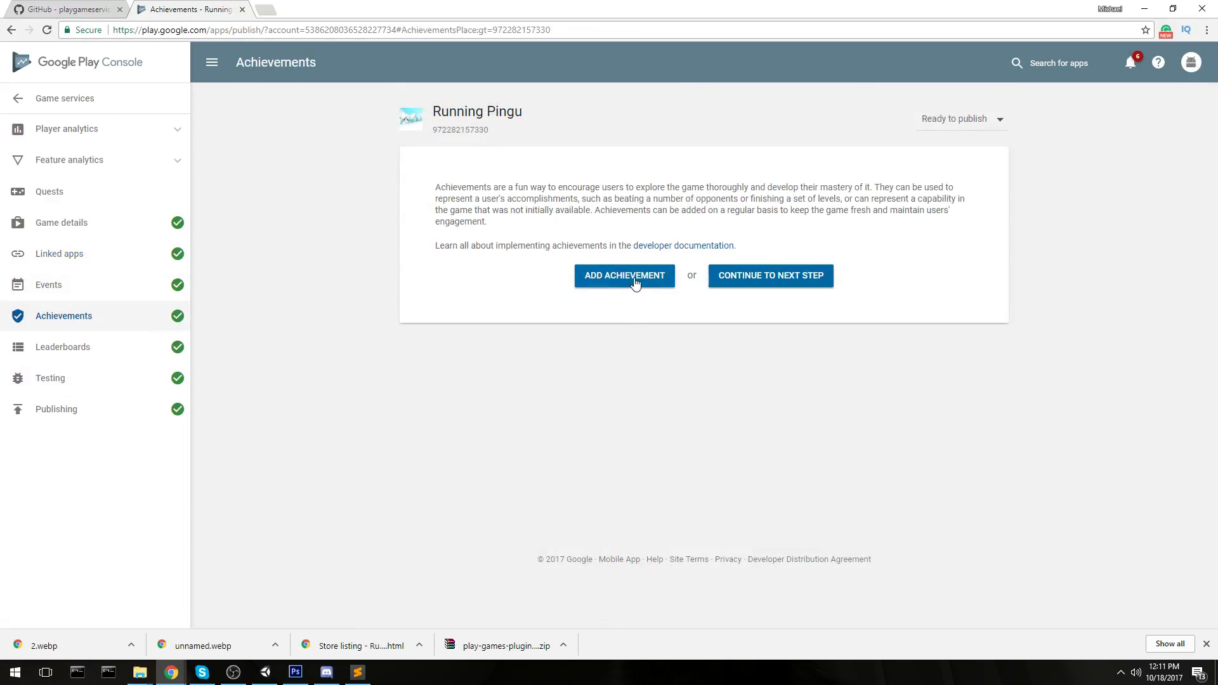
click(638, 282)
click(630, 258)
text(TestAchievement)
double_click(646, 255)
Give the achievement the description "Super awesome doggo pototo" and upload the PNG file 1 from the Desktop as its icon
click(622, 365)
scroll(656, 340, down, 2)
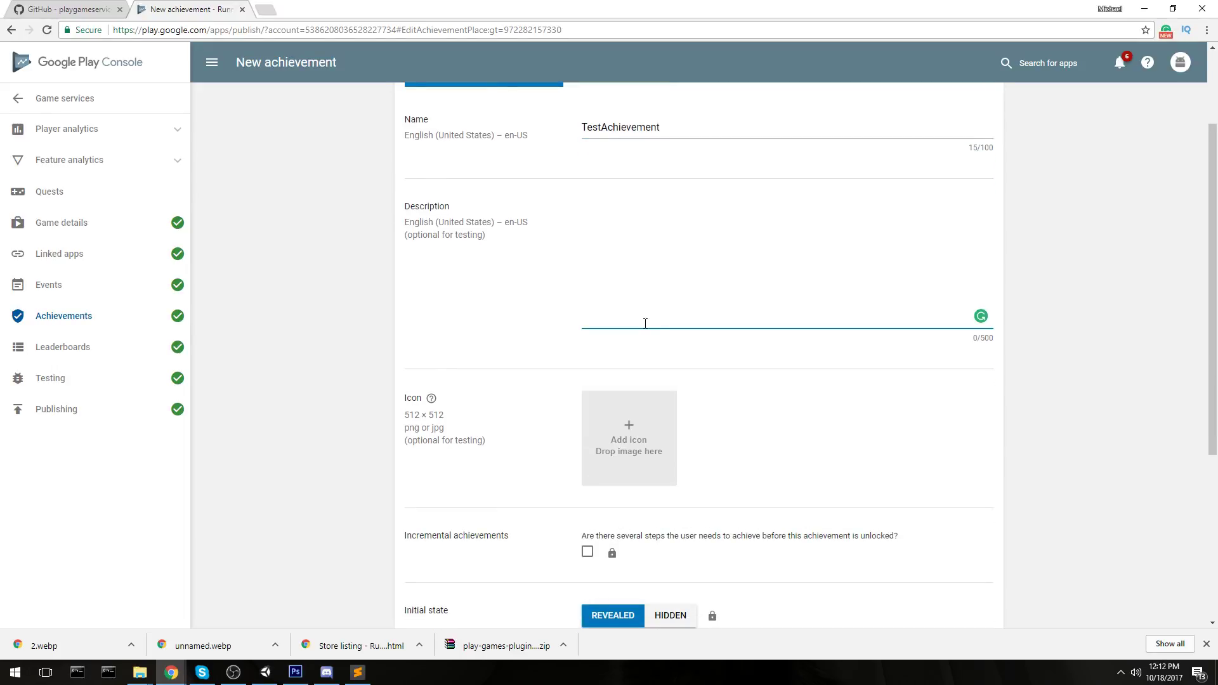
text(Super awesome doggo pototo)
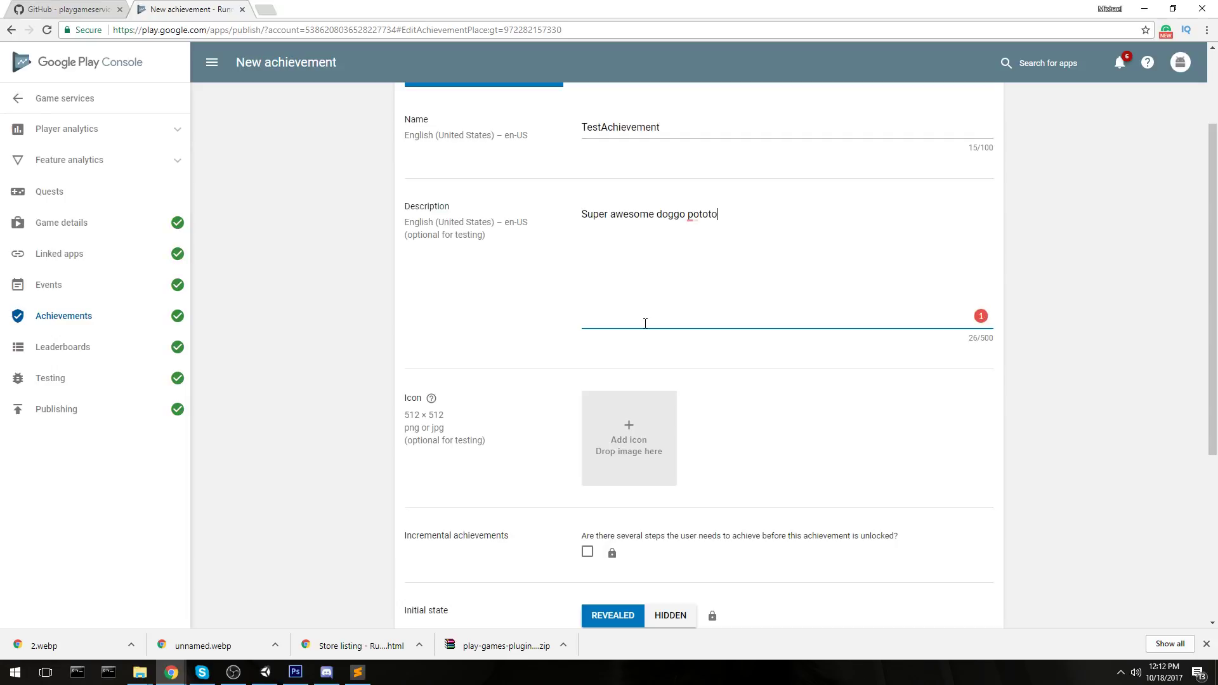
scroll(645, 324, down, 1)
click(639, 344)
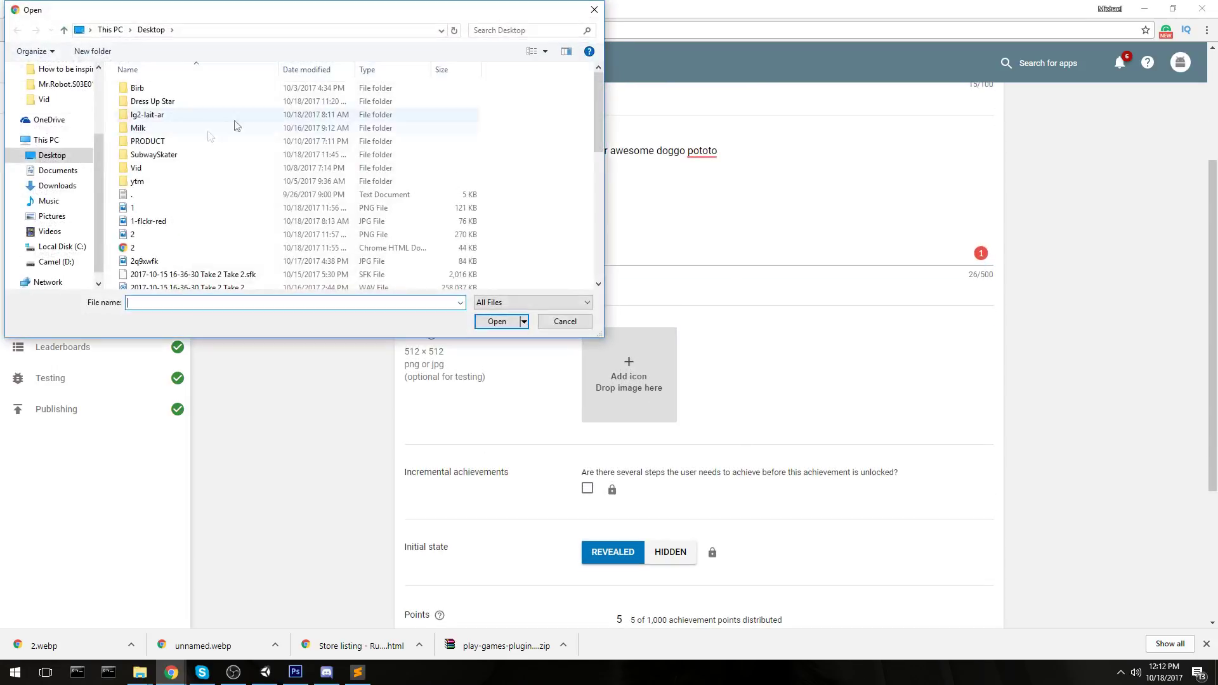
double_click(148, 207)
scroll(723, 359, down, 1)
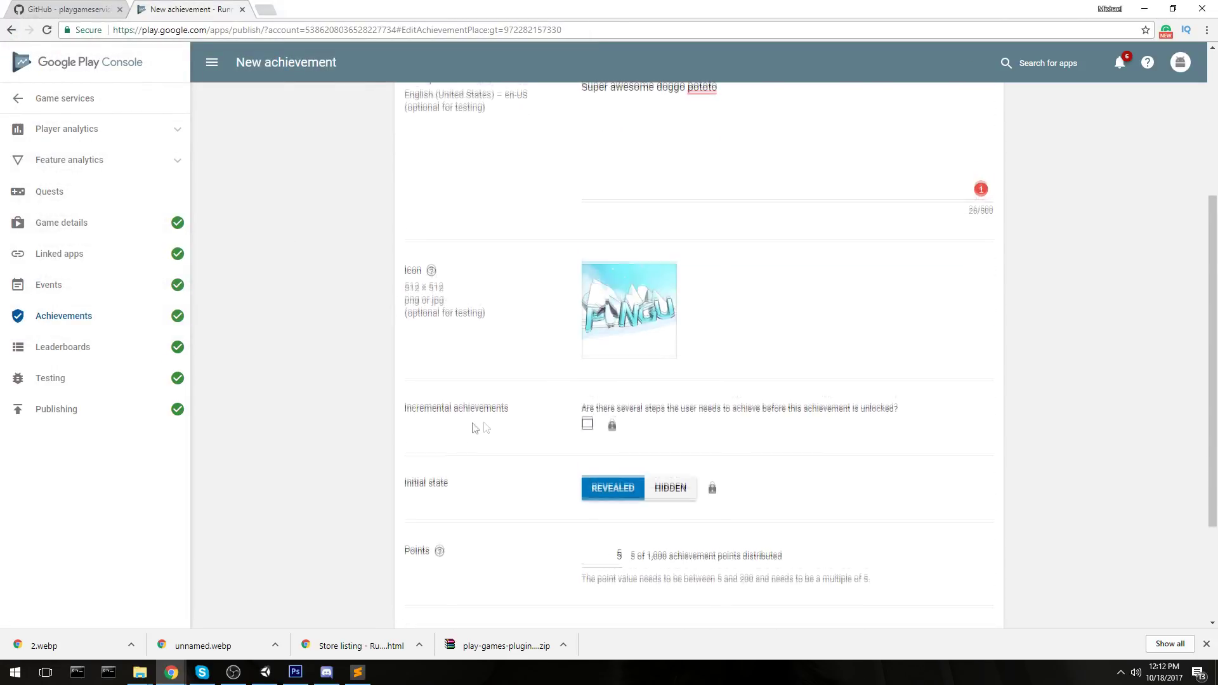
Try to save the achievement with its points set to 1000
scroll(474, 428, down, 2)
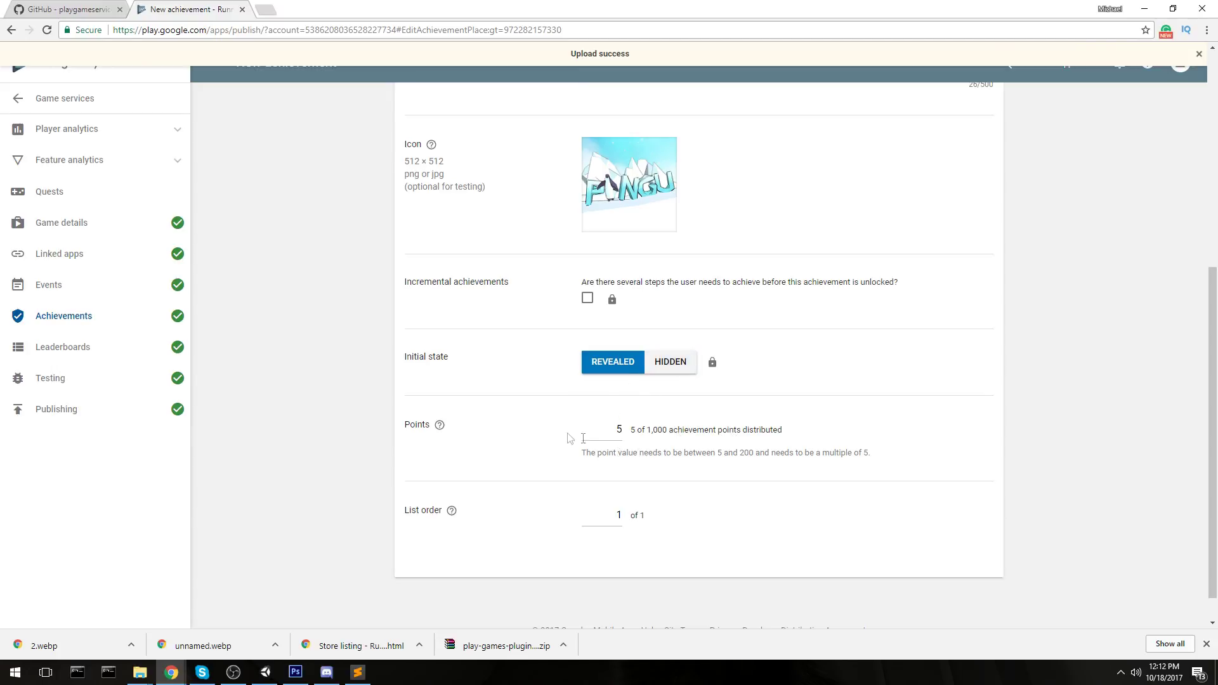
scroll(578, 453, down, 1)
drag(608, 389, 684, 419)
text(1000)
scroll(994, 421, up, 7)
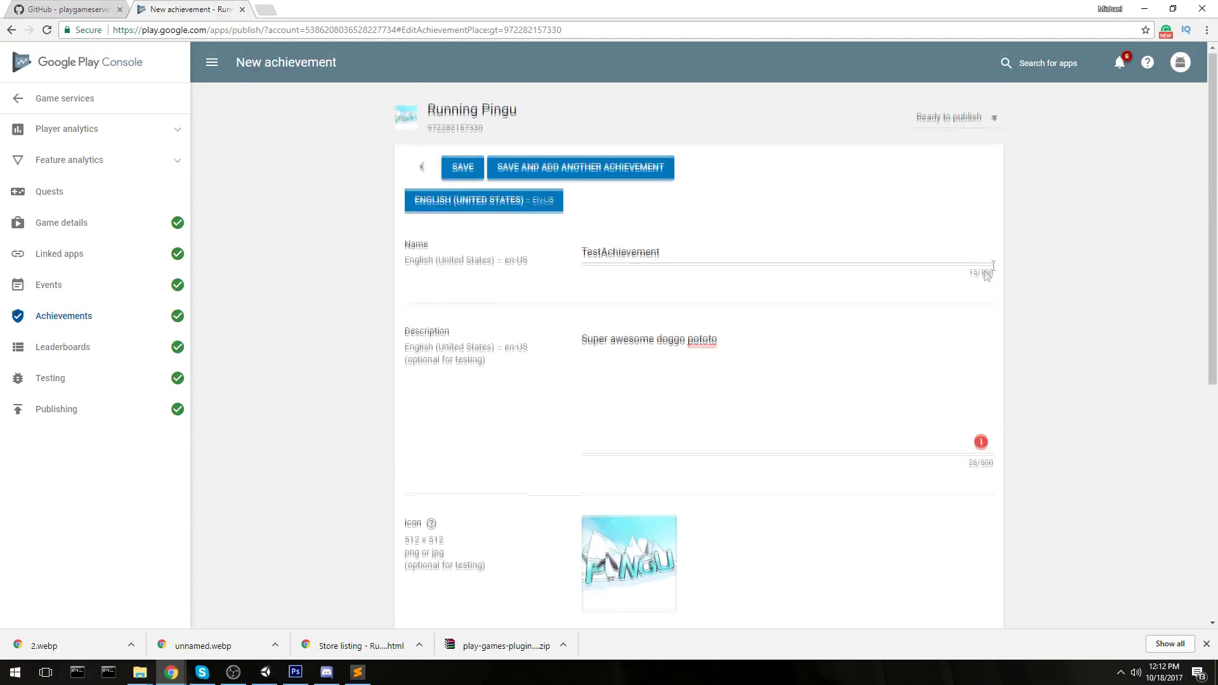
scroll(987, 276, down, 1)
click(470, 103)
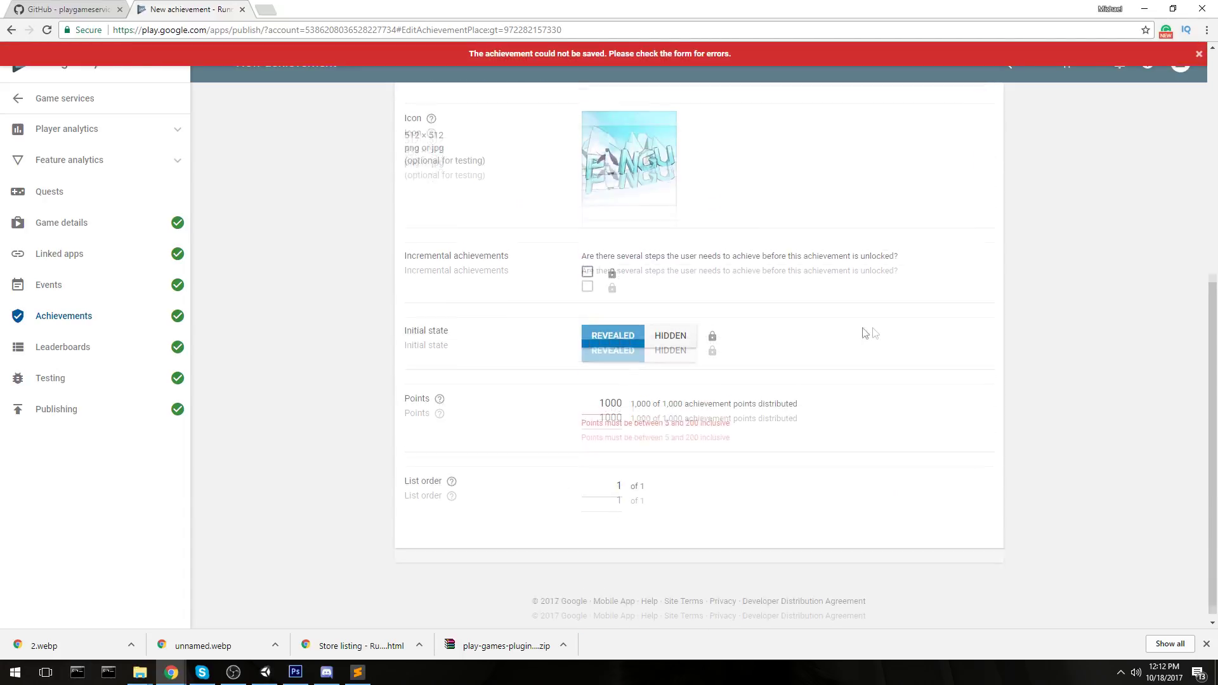
Set the achievement's points to 200 and save it
text(200)
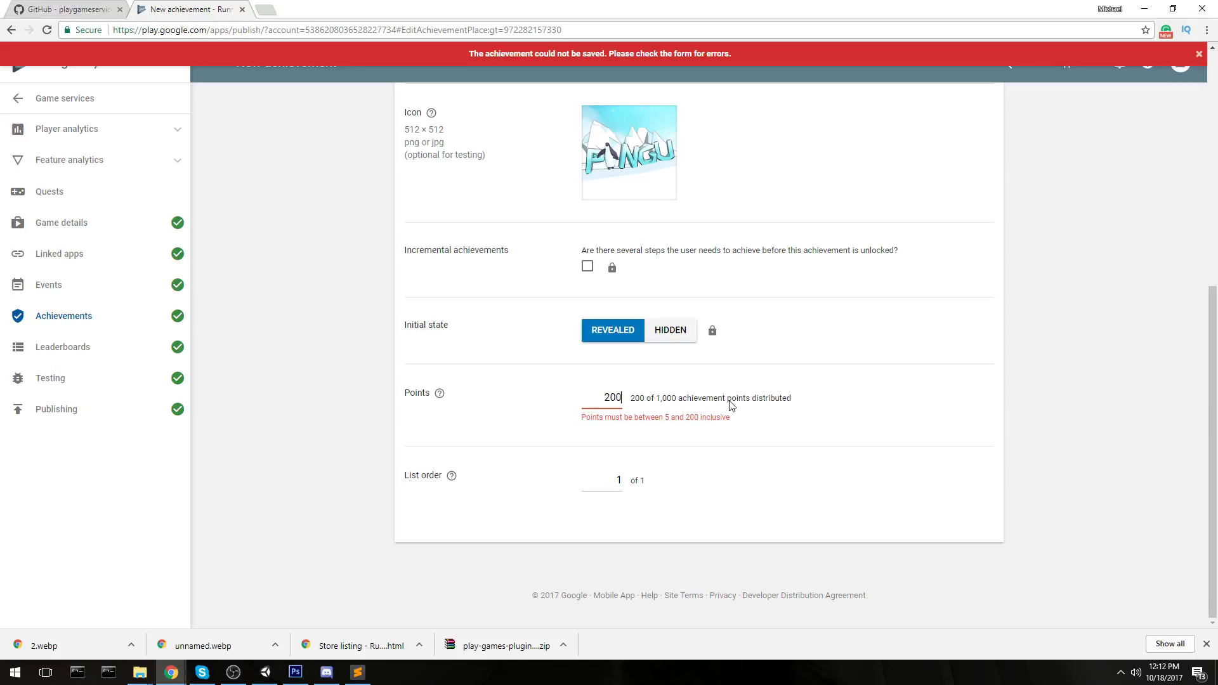
scroll(866, 430, up, 3)
scroll(866, 430, up, 4)
click(462, 169)
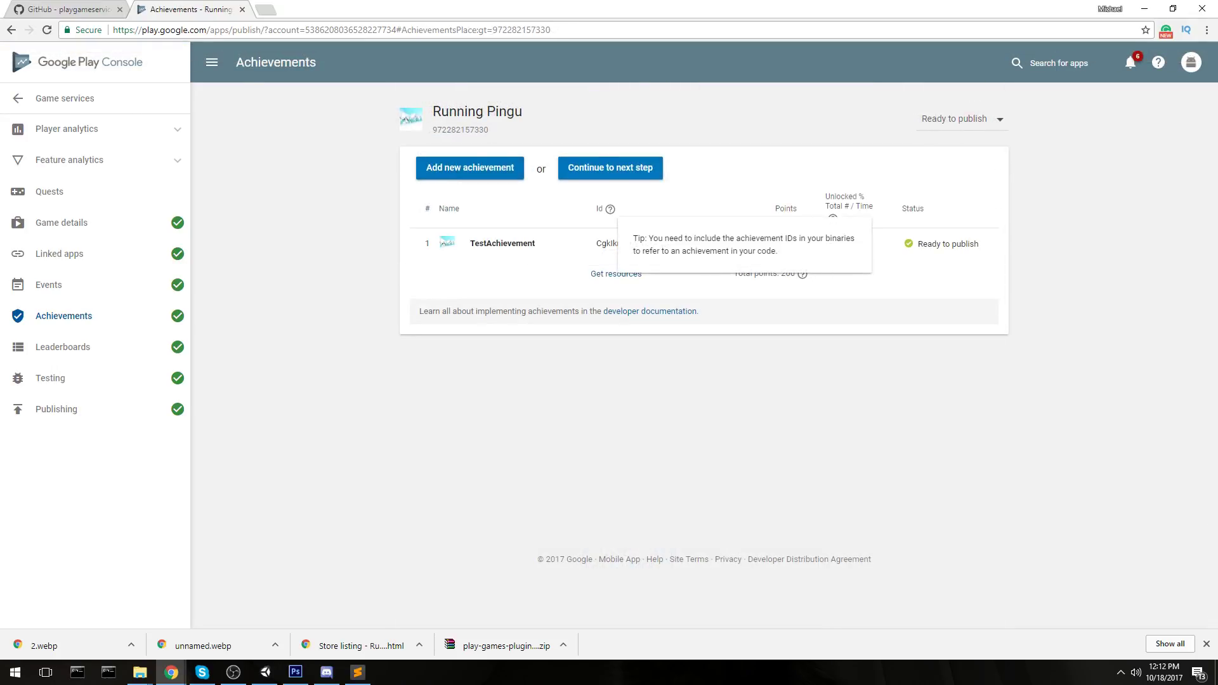
Export the game's achievement resources in Android format and copy the whole XML
click(625, 278)
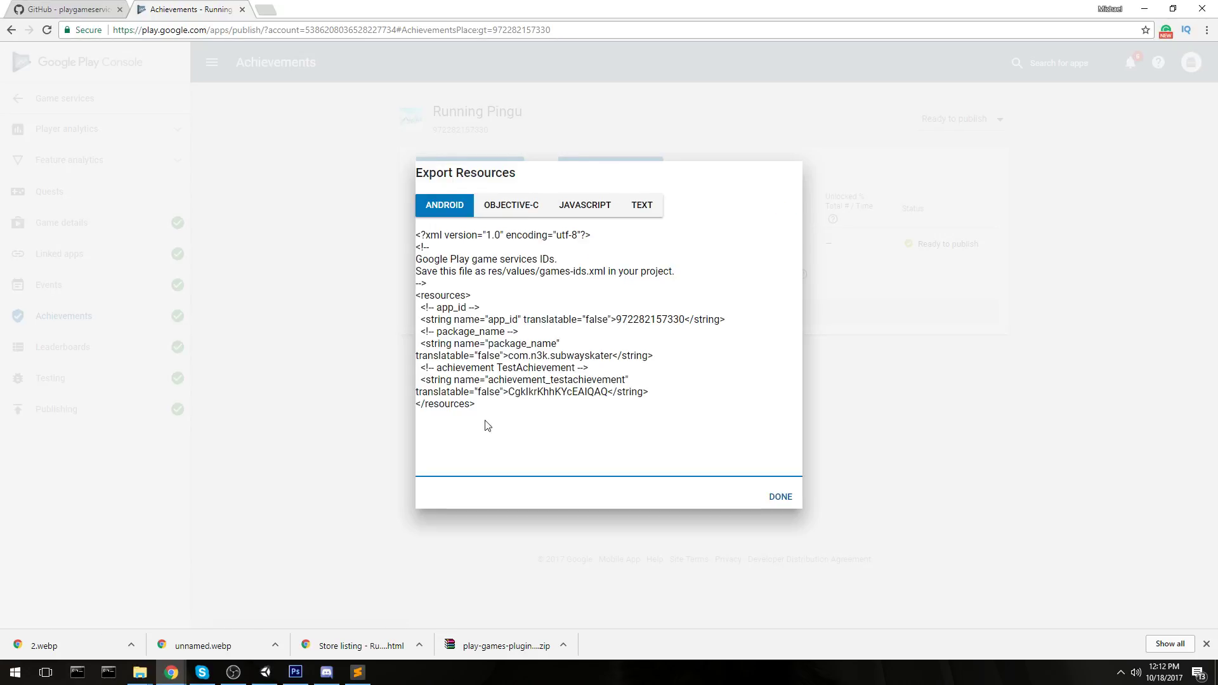
drag(496, 421, 392, 252)
key(ctrl+c)
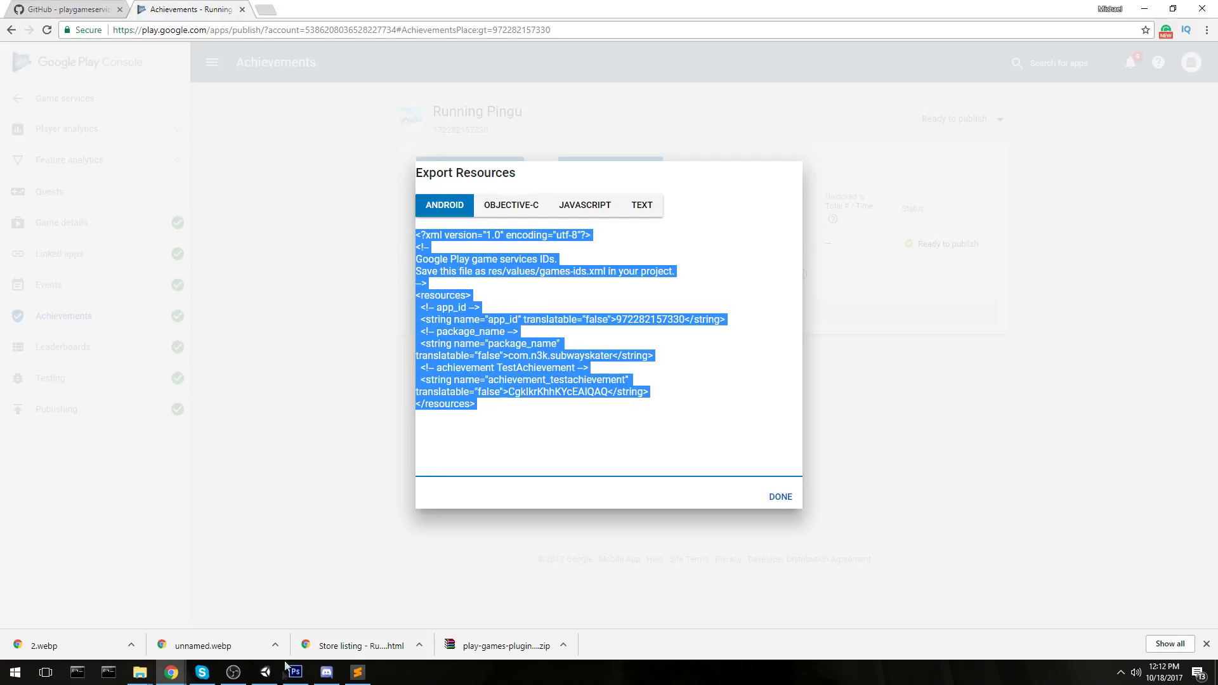
Replace the resources definition in Unity's Android configuration with the copied XML and run the setup to completion
click(265, 673)
key(ctrl+a)
key(ctrl+v)
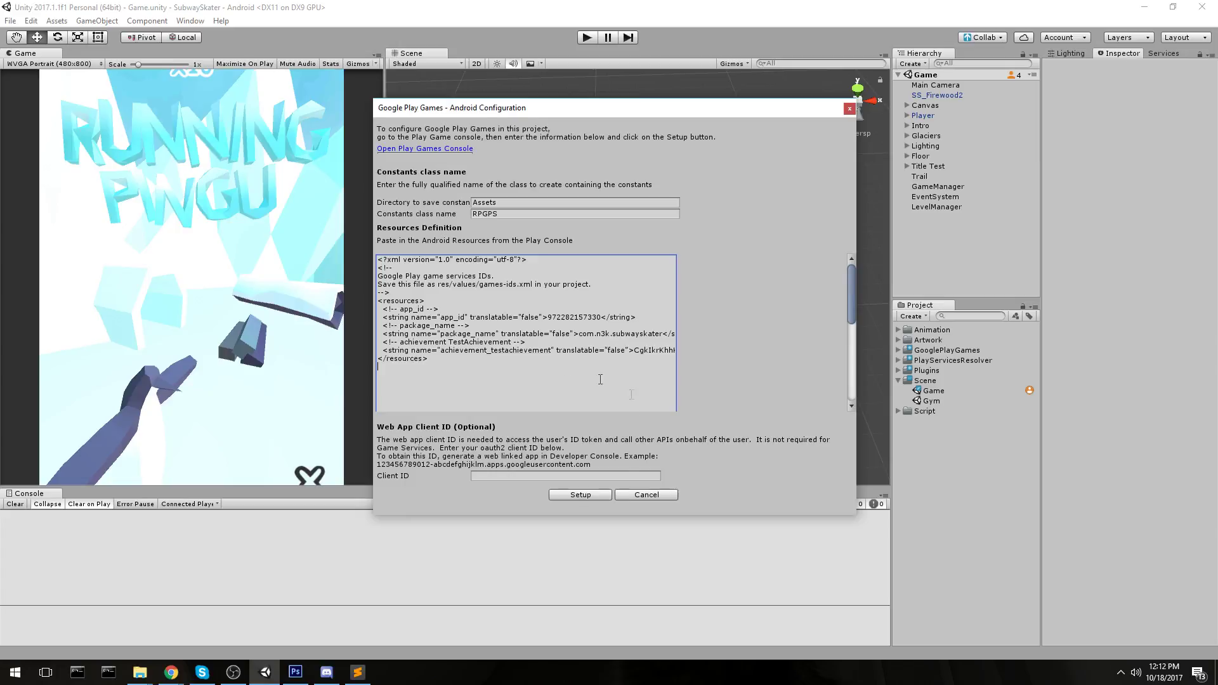
click(595, 496)
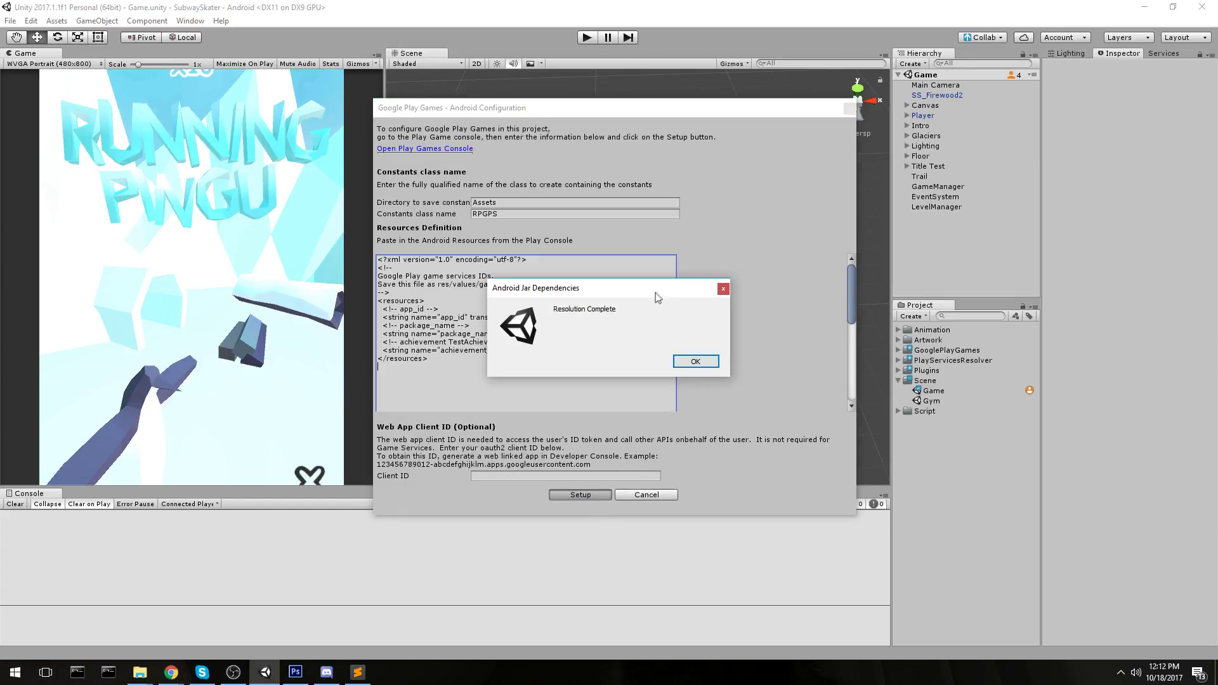
click(698, 362)
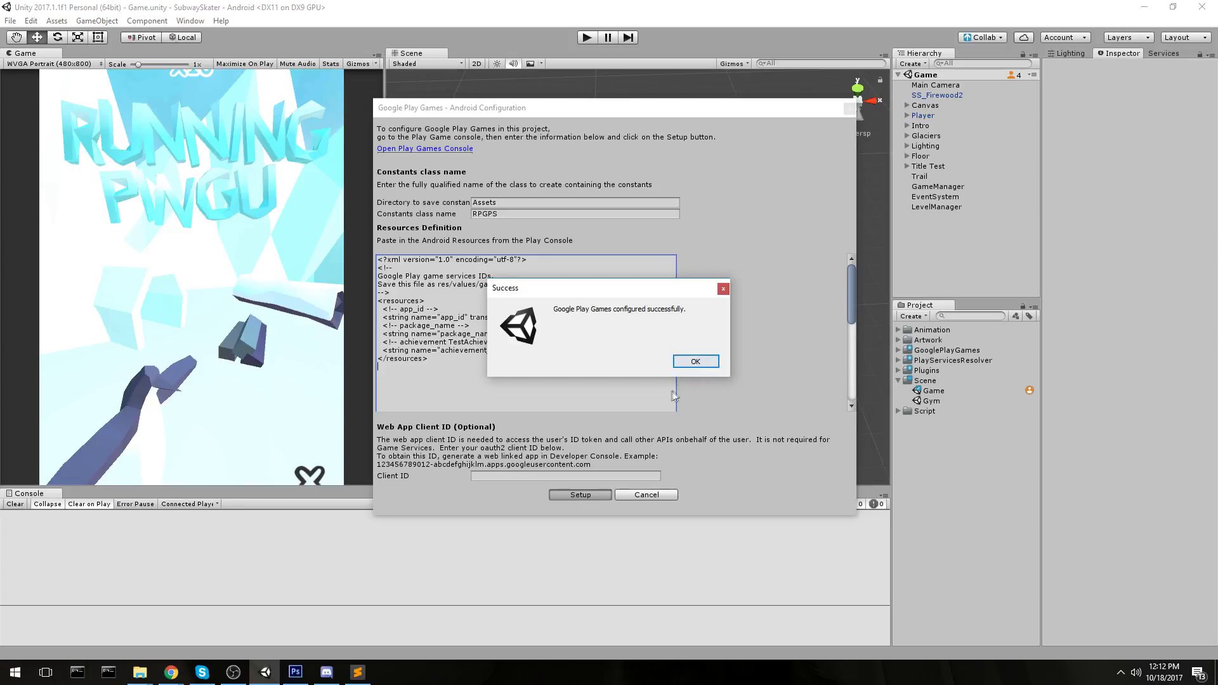
click(695, 361)
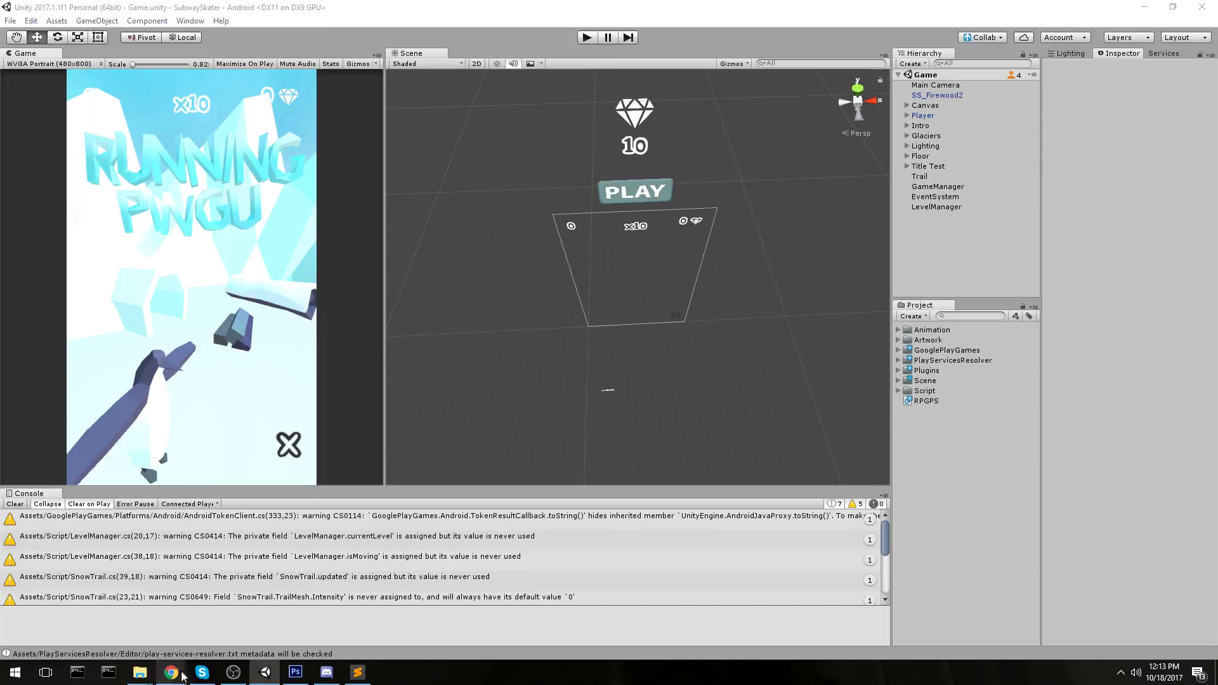
Return to the Play Console and publish the Running Pingu game services, reading the publishing notice before confirming
mouse_move(171, 672)
click(350, 609)
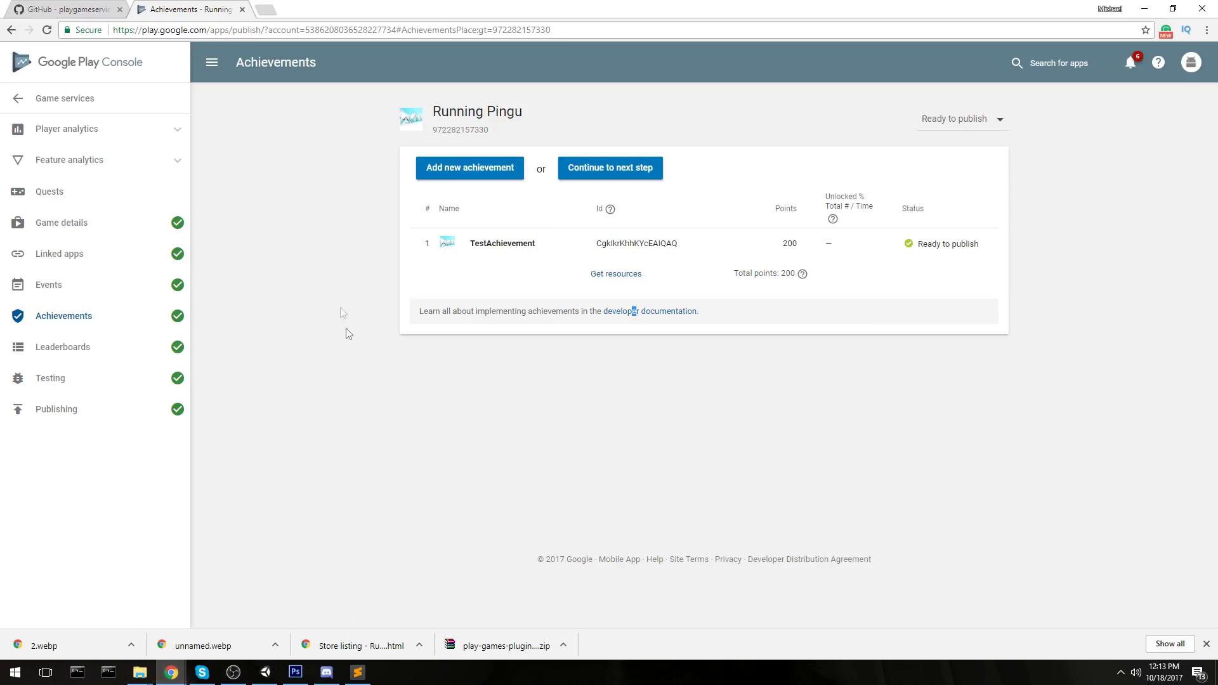
click(98, 416)
click(561, 204)
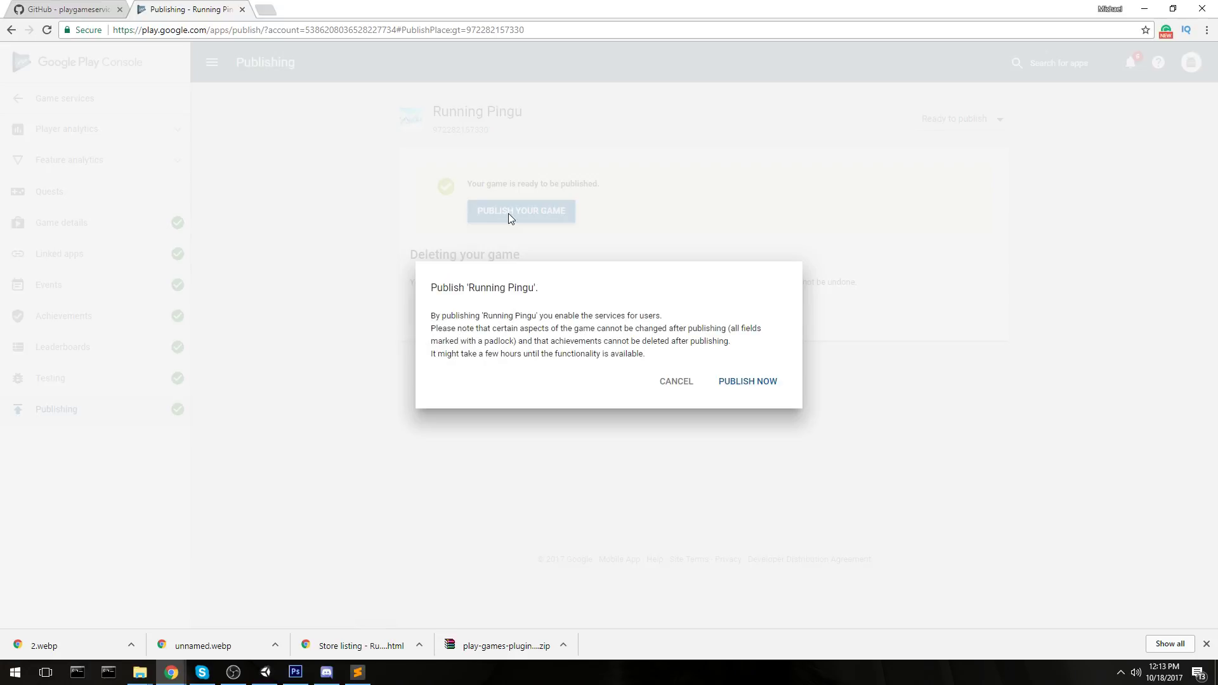
drag(436, 315, 678, 326)
click(677, 325)
click(733, 382)
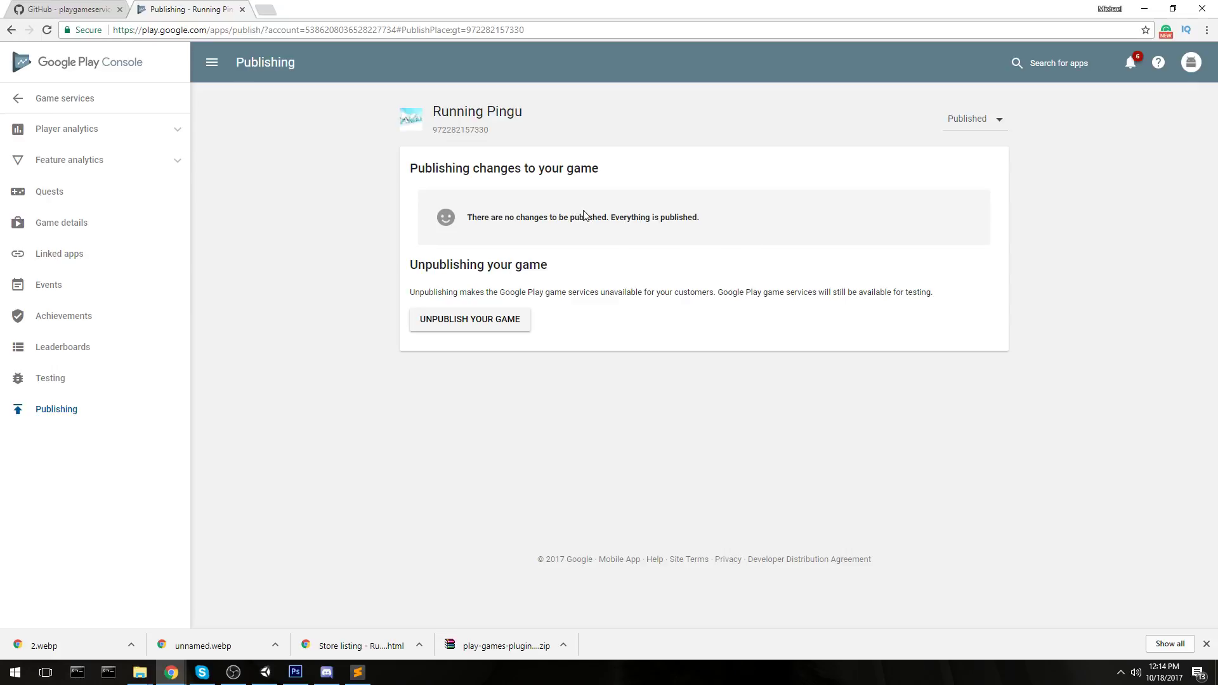
Check the status options of the published game and its Running Pingu entry in the game services list
click(982, 130)
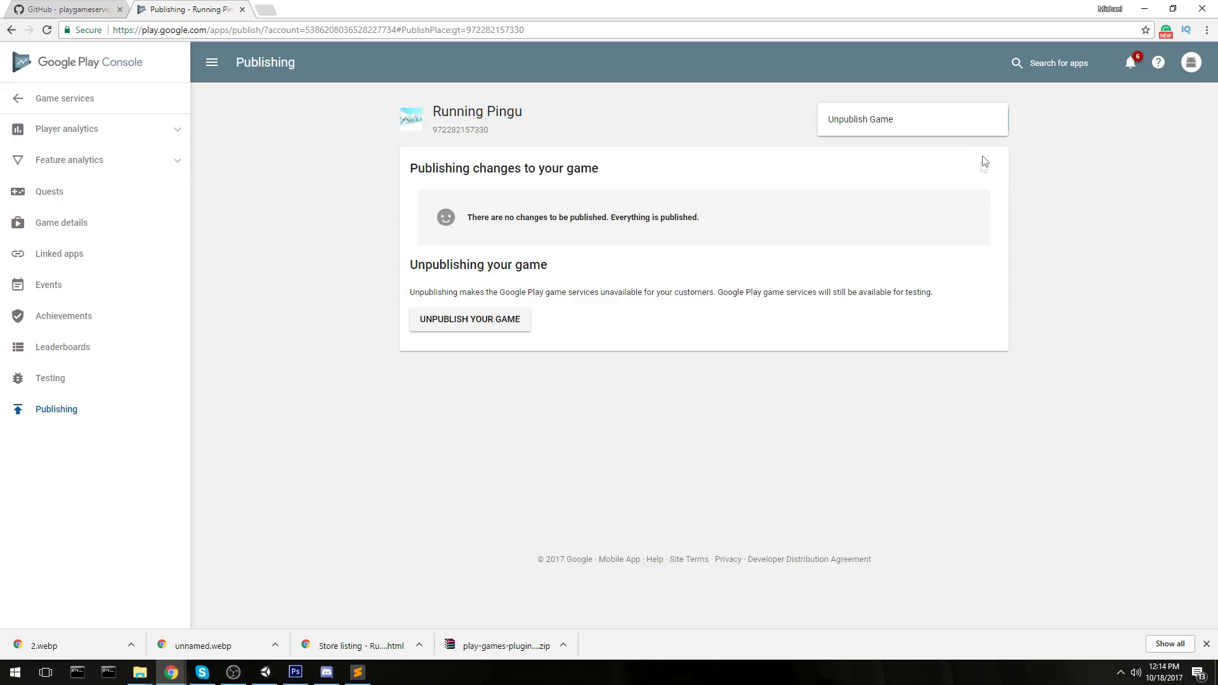
click(94, 109)
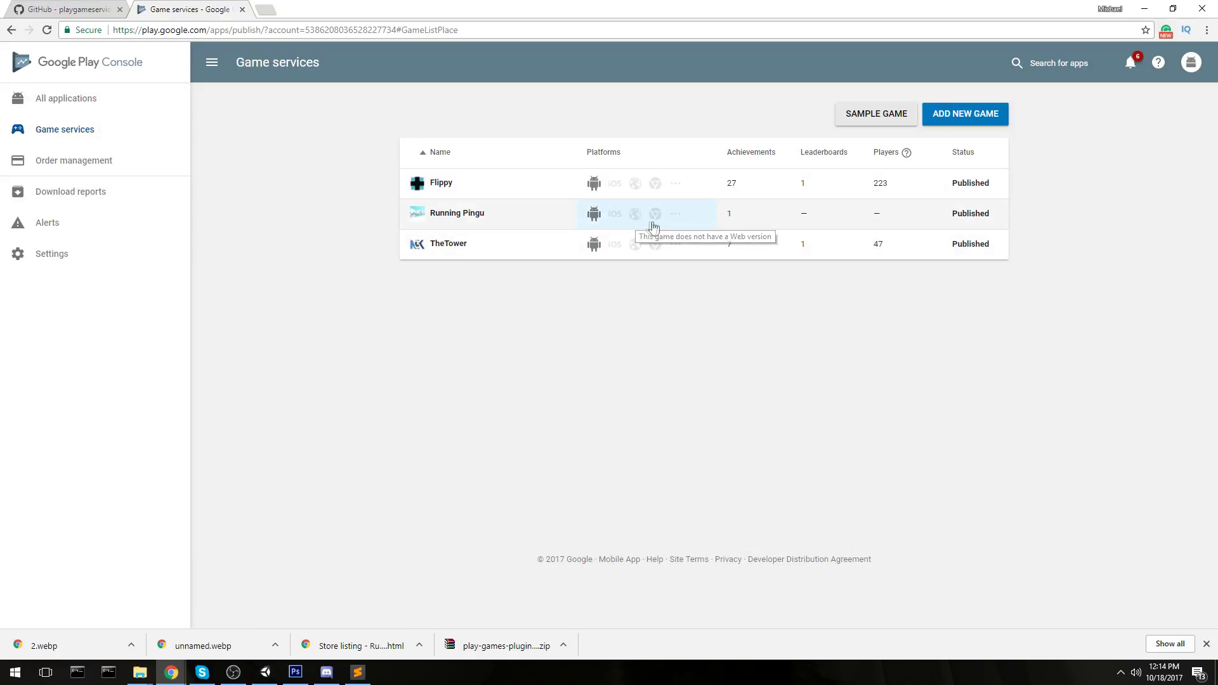
click(633, 218)
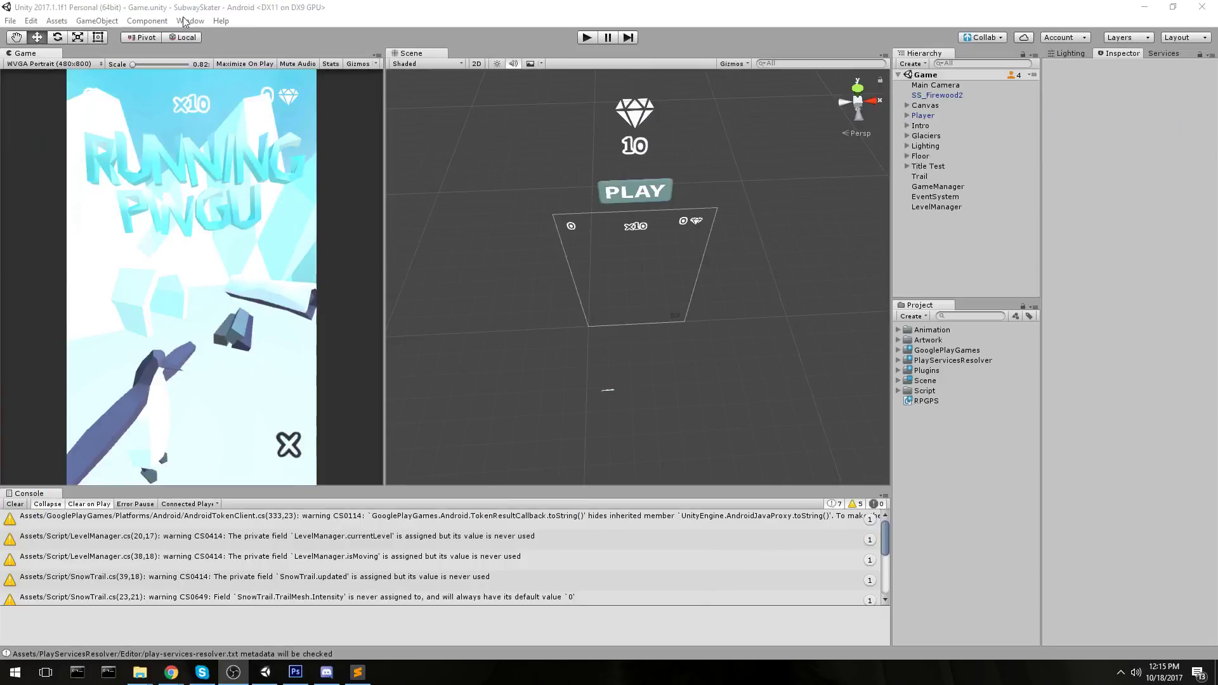
Reopen the Google Play Games Android setup in Unity and review its resources definition
click(147, 21)
mouse_move(189, 21)
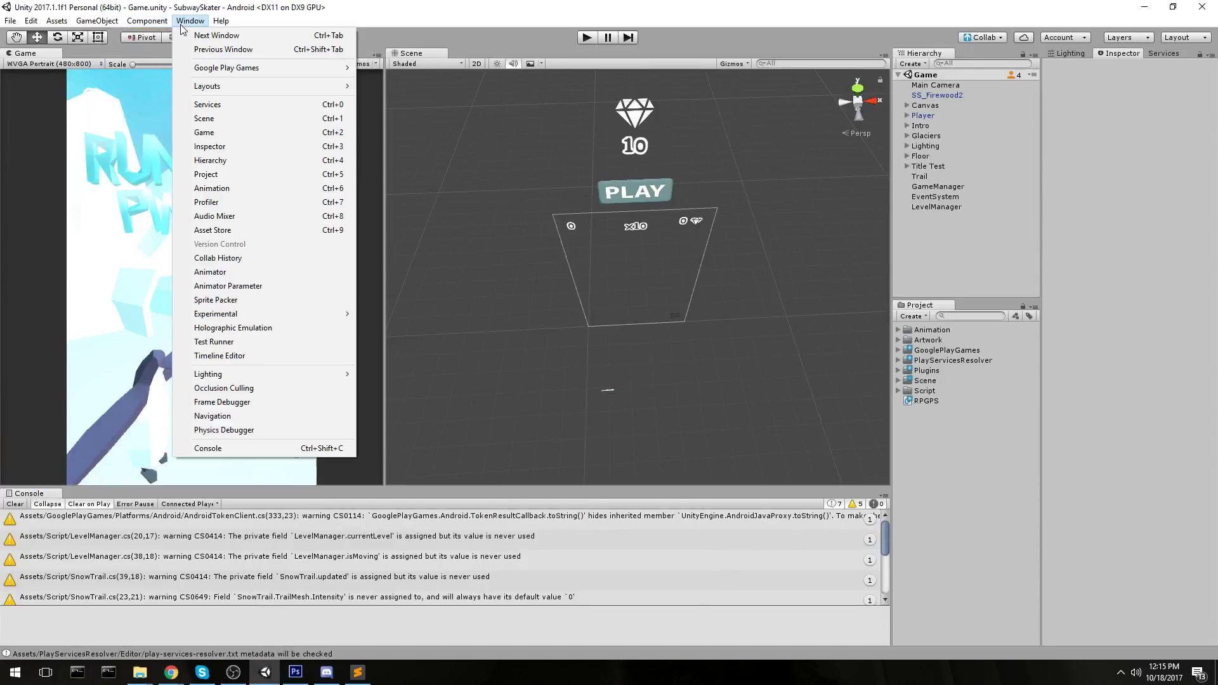
mouse_move(235, 68)
mouse_move(416, 74)
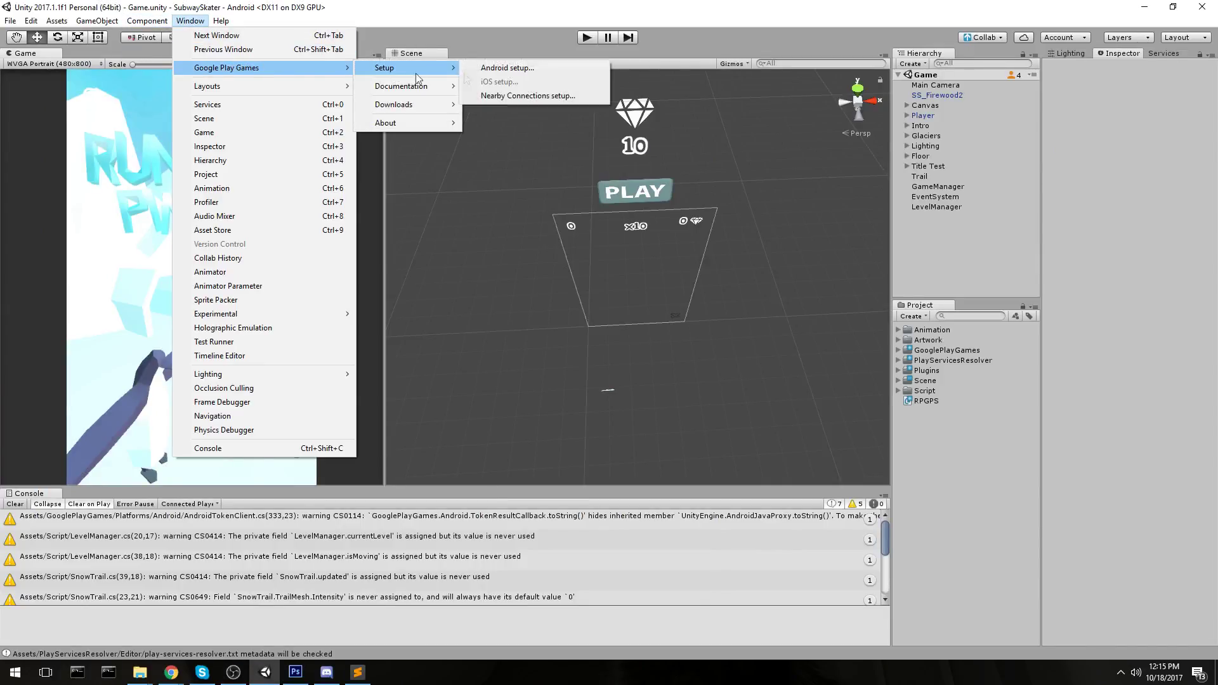
click(529, 70)
click(501, 346)
click(476, 377)
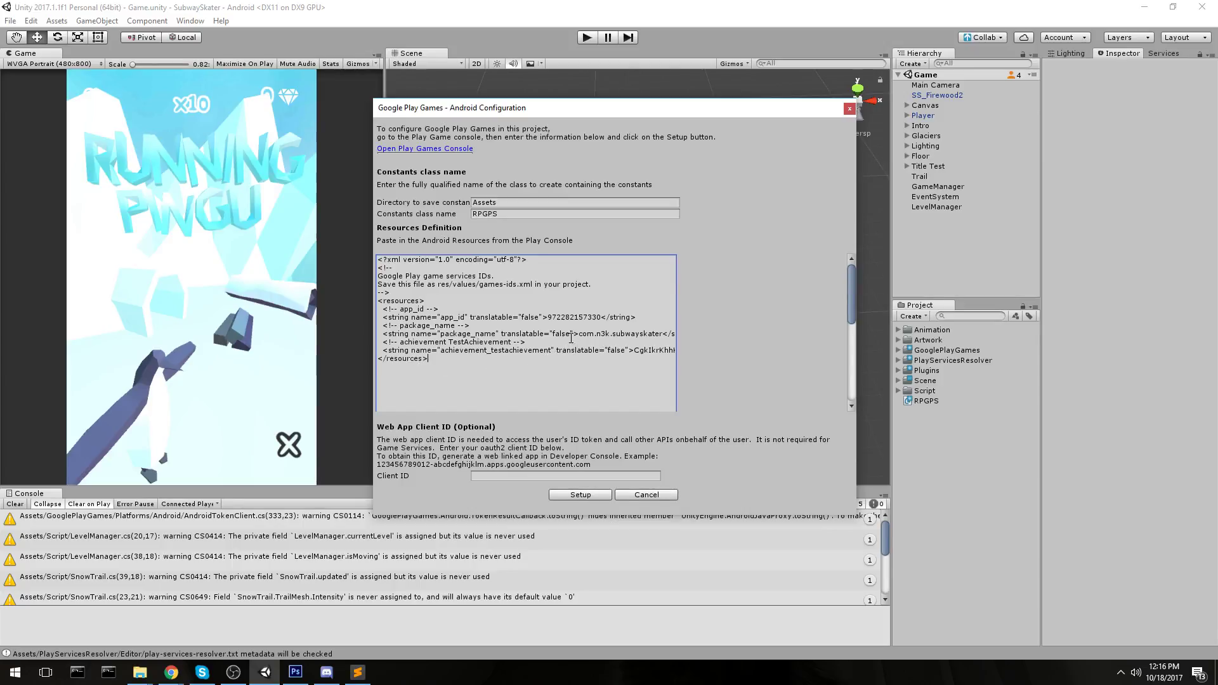
Review the package name and achievement entries in the resources definition and close the Android configuration window without rerunning setup
drag(564, 344, 377, 342)
click(566, 294)
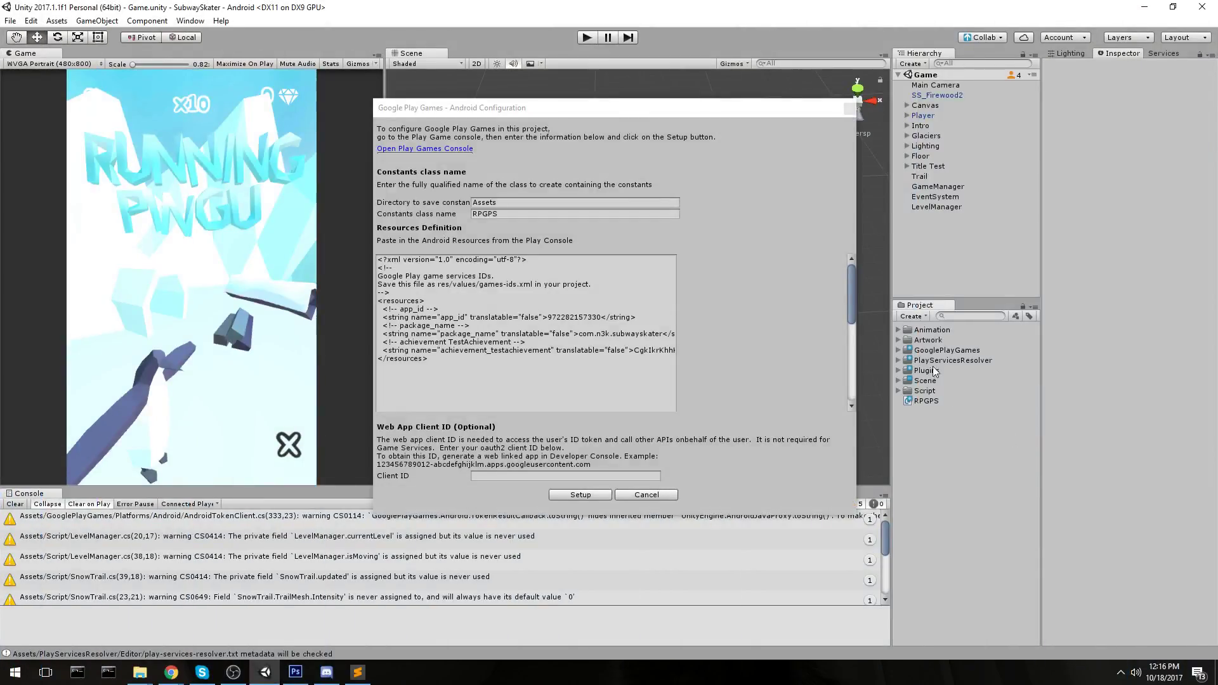
click(951, 360)
click(850, 108)
Expand the Plugins folder and its Android subfolder, and select every library from play-games-plugin-support to support-v4-25.2.0 for inspection
double_click(935, 380)
double_click(938, 360)
double_click(931, 380)
click(936, 399)
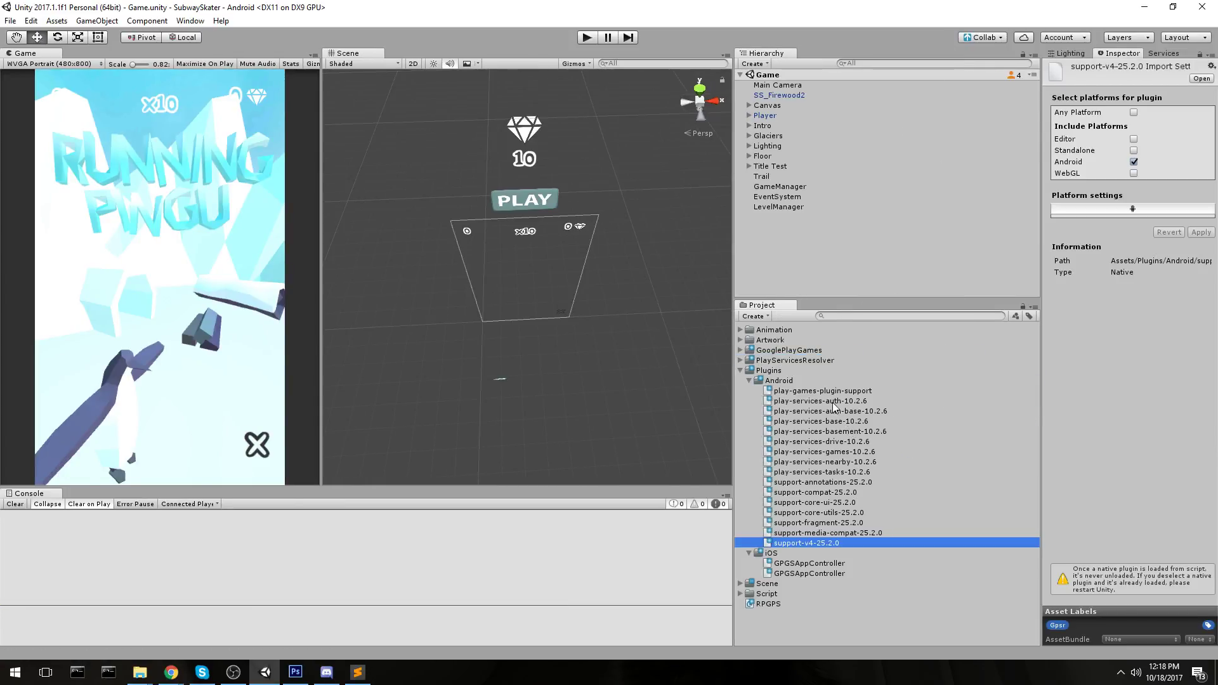
shift+click(828, 392)
click(828, 392)
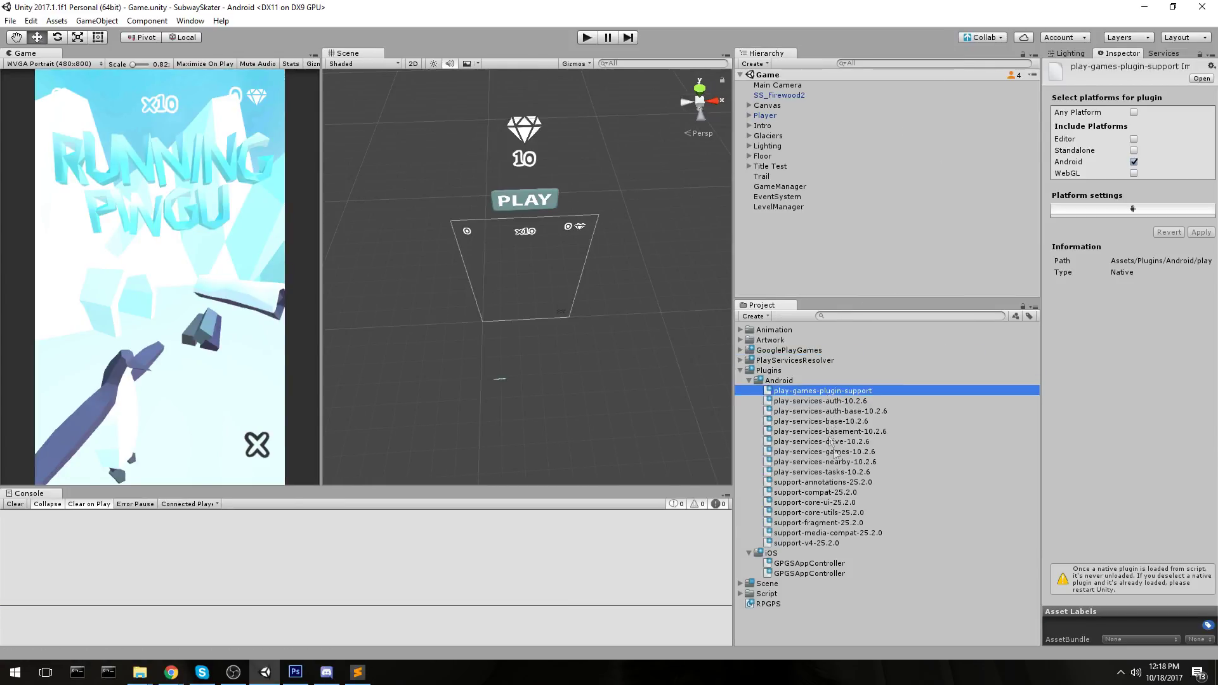
shift+click(835, 544)
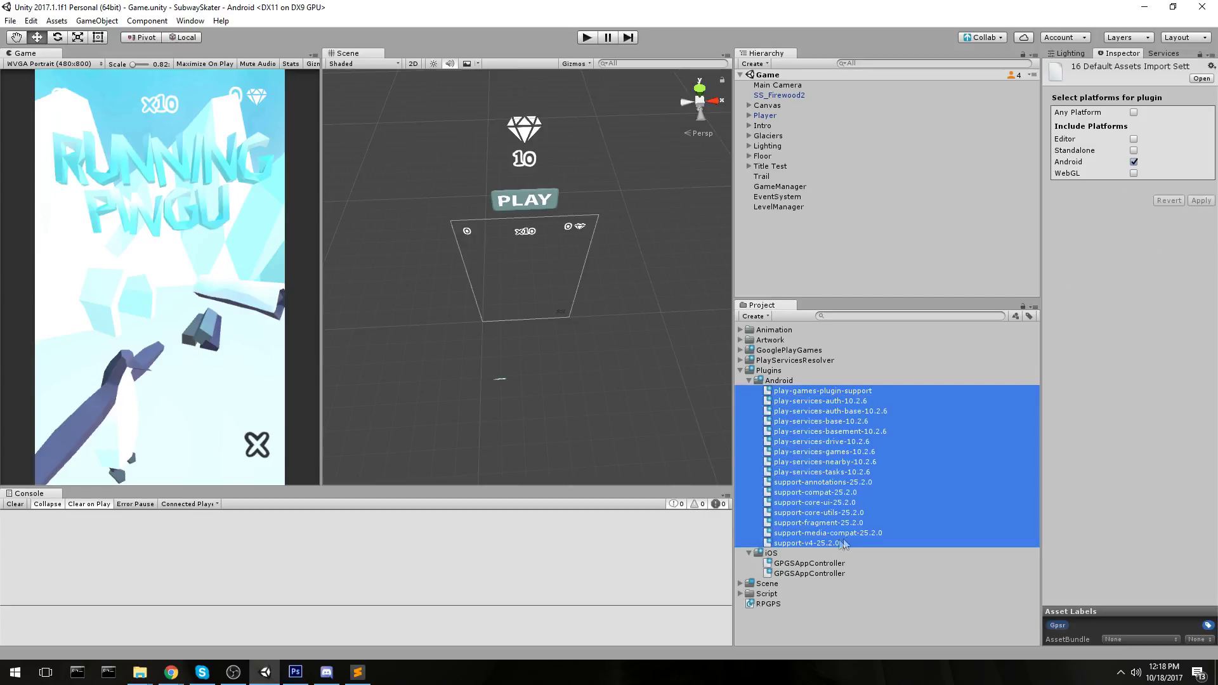
Inspect the play-services-auth and play-services-tasks libraries with their version suffix, and view the contents of the RPGPS script
click(818, 403)
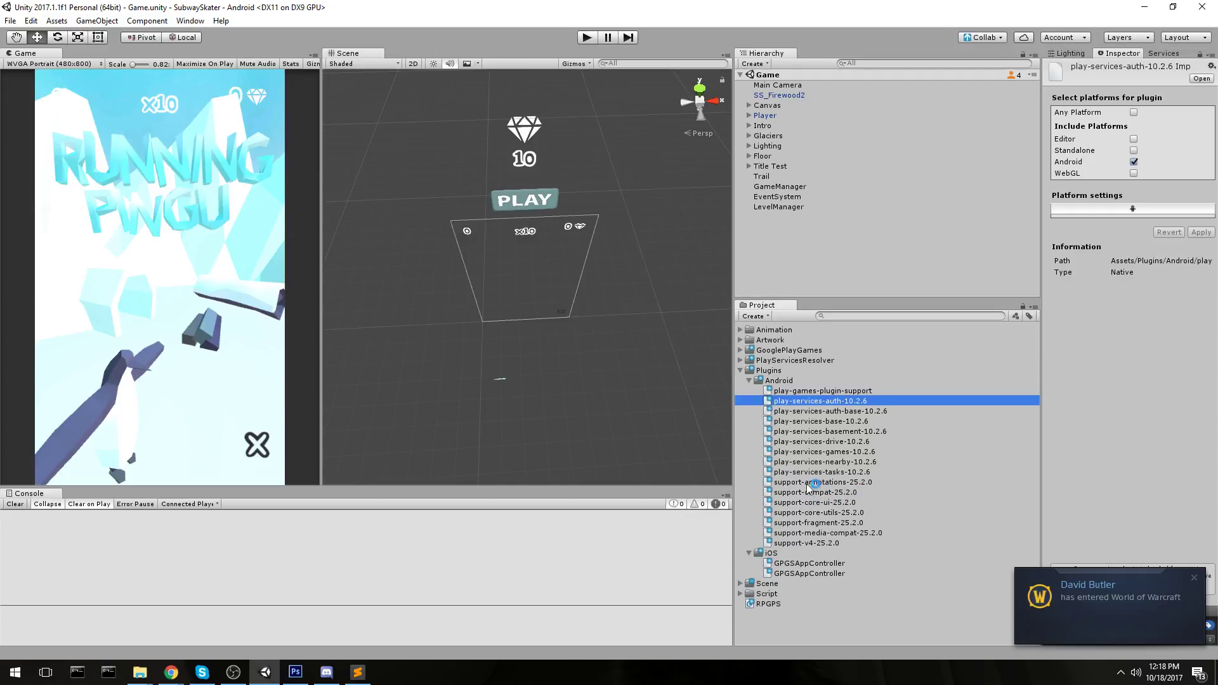
click(848, 473)
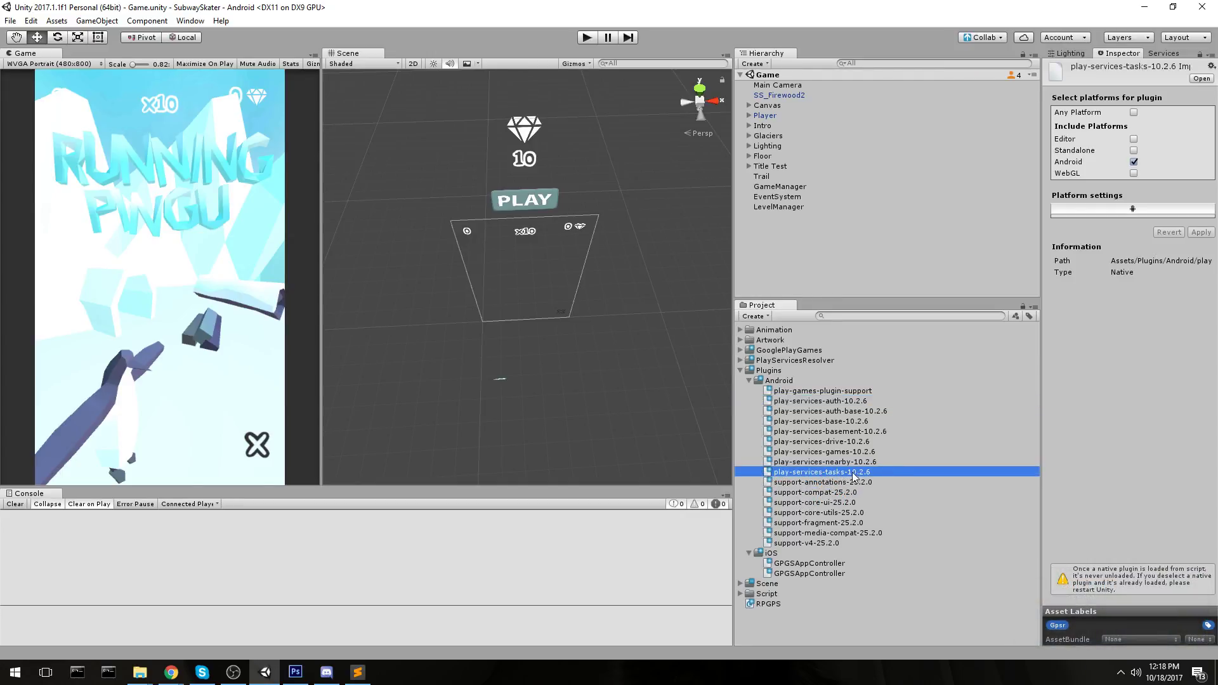
click(858, 476)
drag(874, 470, 850, 477)
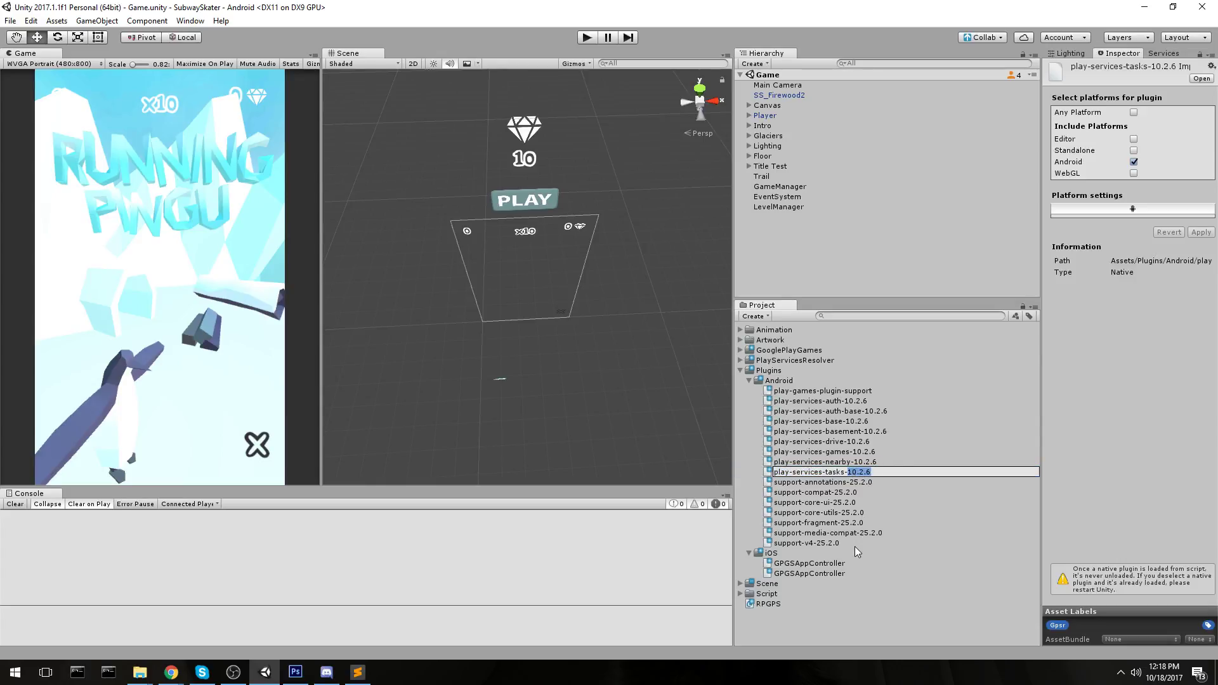
click(893, 604)
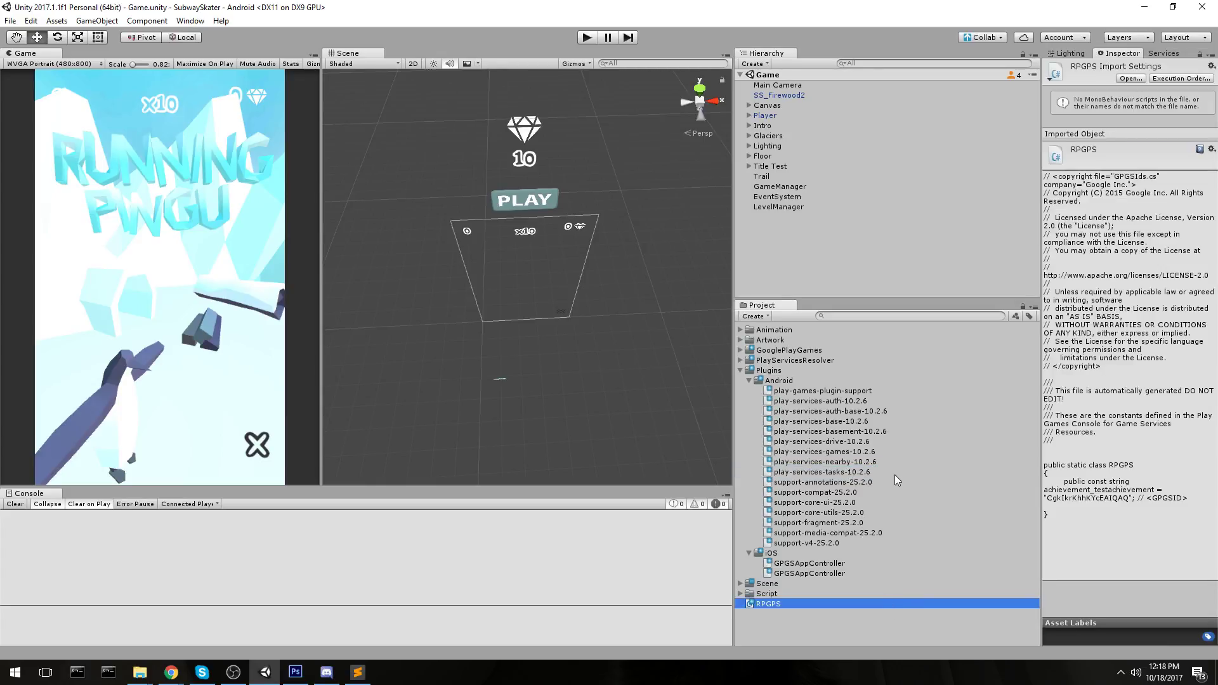
click(888, 475)
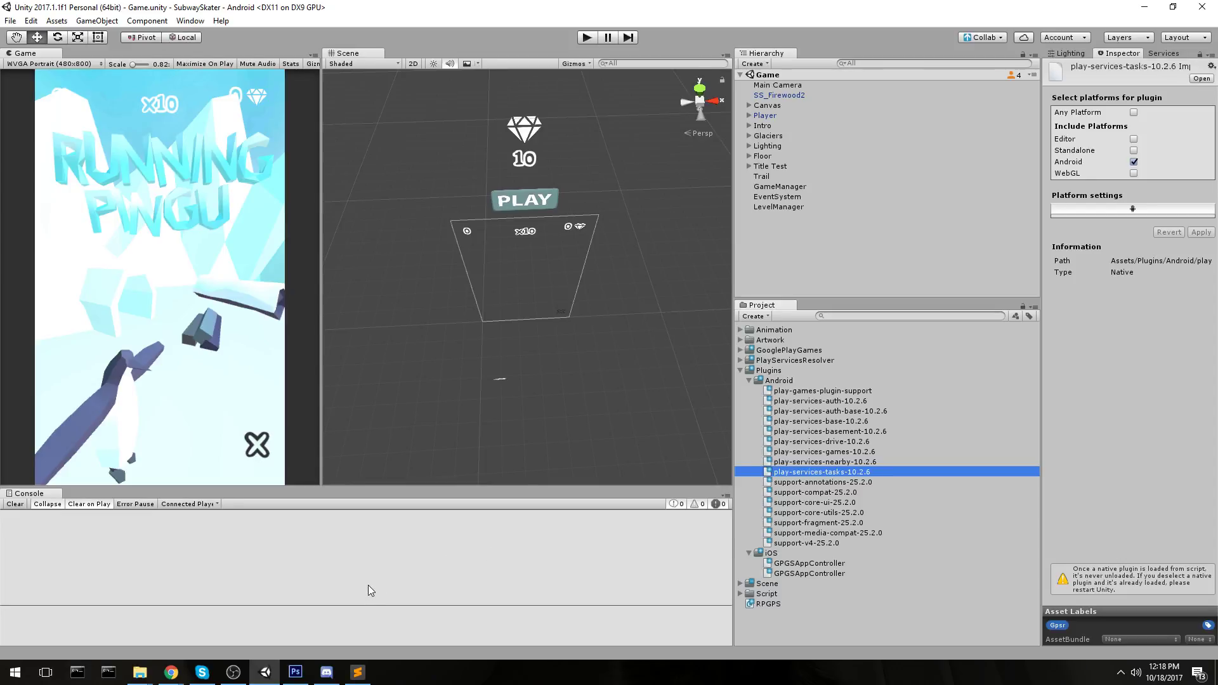
Switch to Discord, view the programming_help channel of the Unity - N3K server, and return to Unity
click(320, 674)
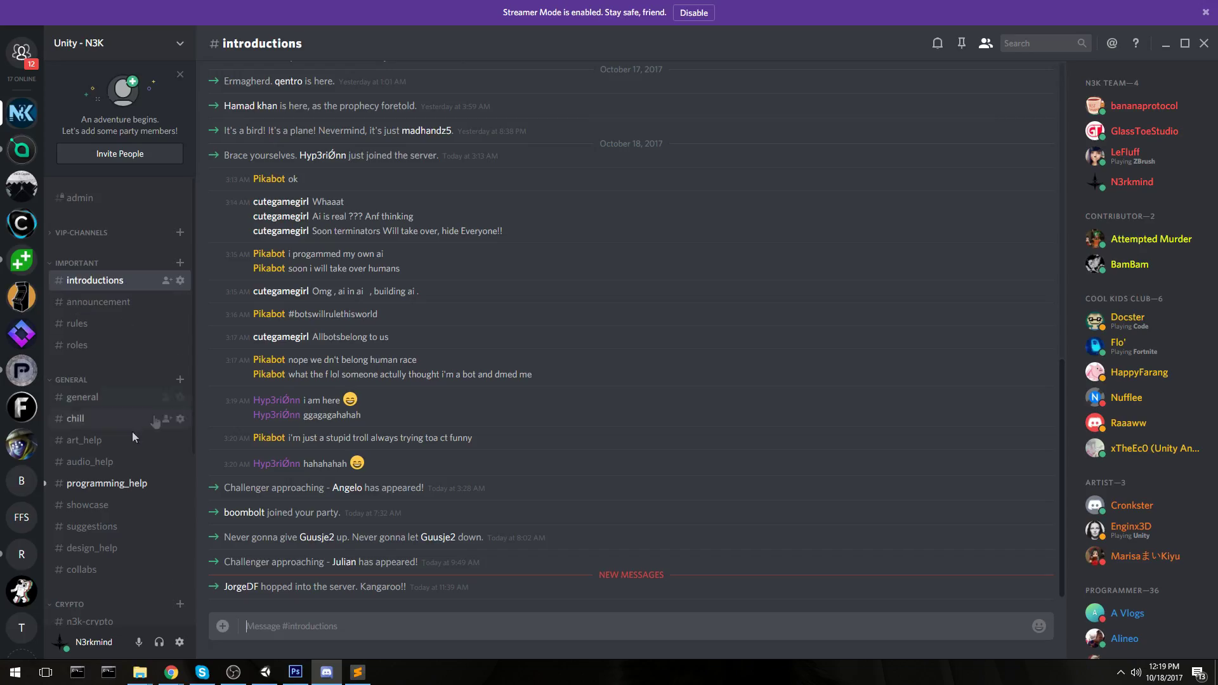
click(122, 487)
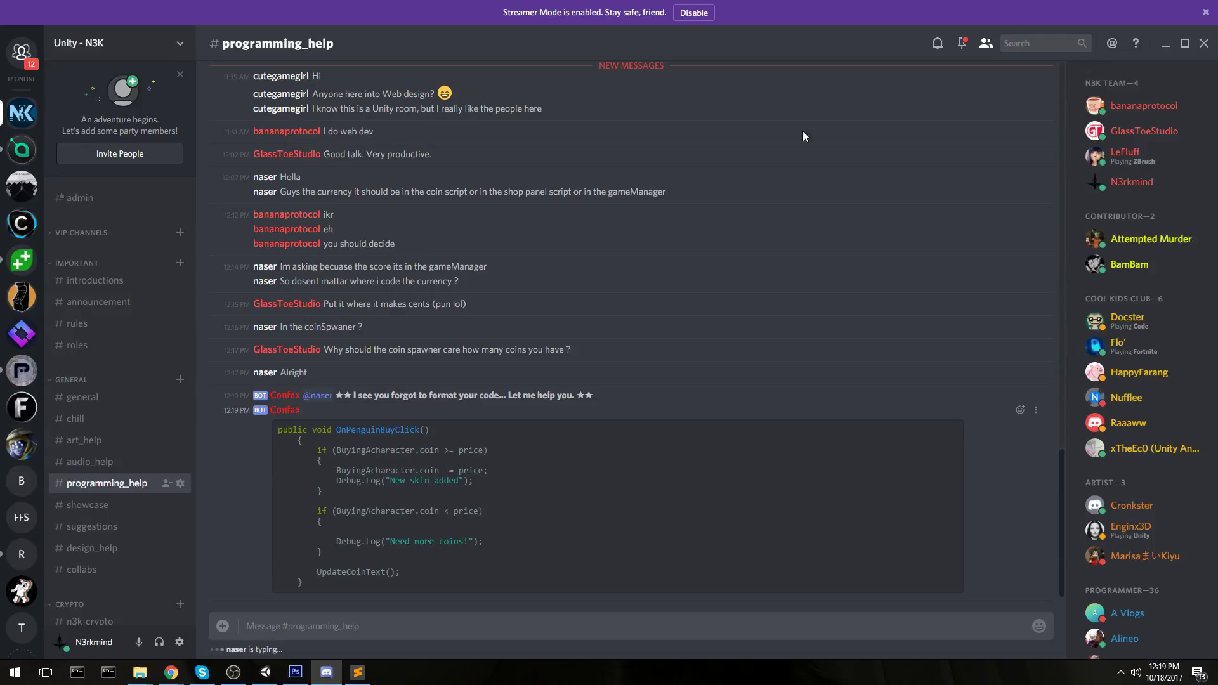
click(1167, 49)
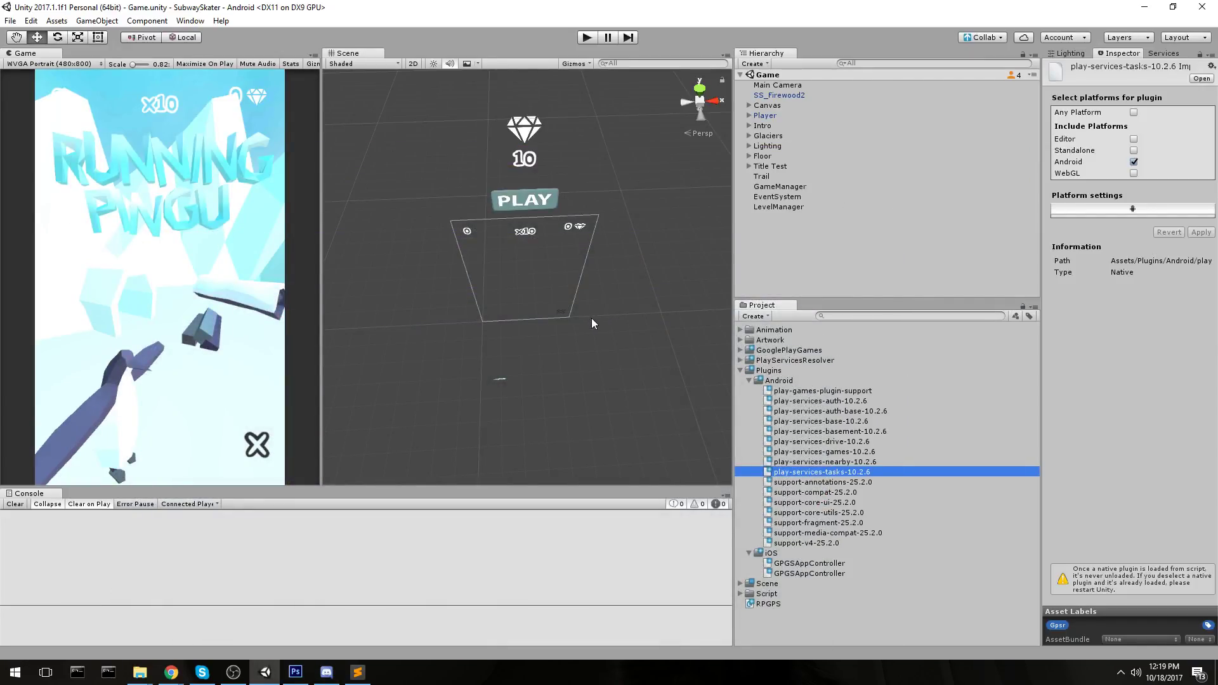
Widen the Scene view by narrowing the Hierarchy and Project column and the Game view
drag(733, 265, 1085, 272)
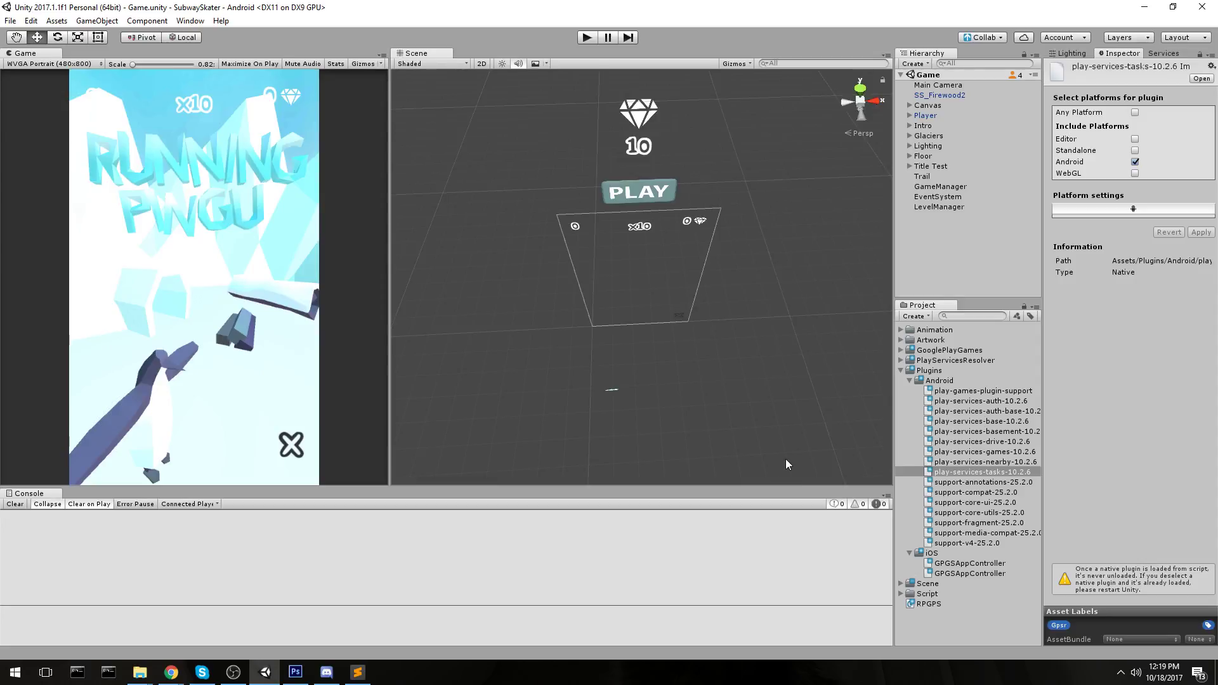
drag(389, 360, 288, 352)
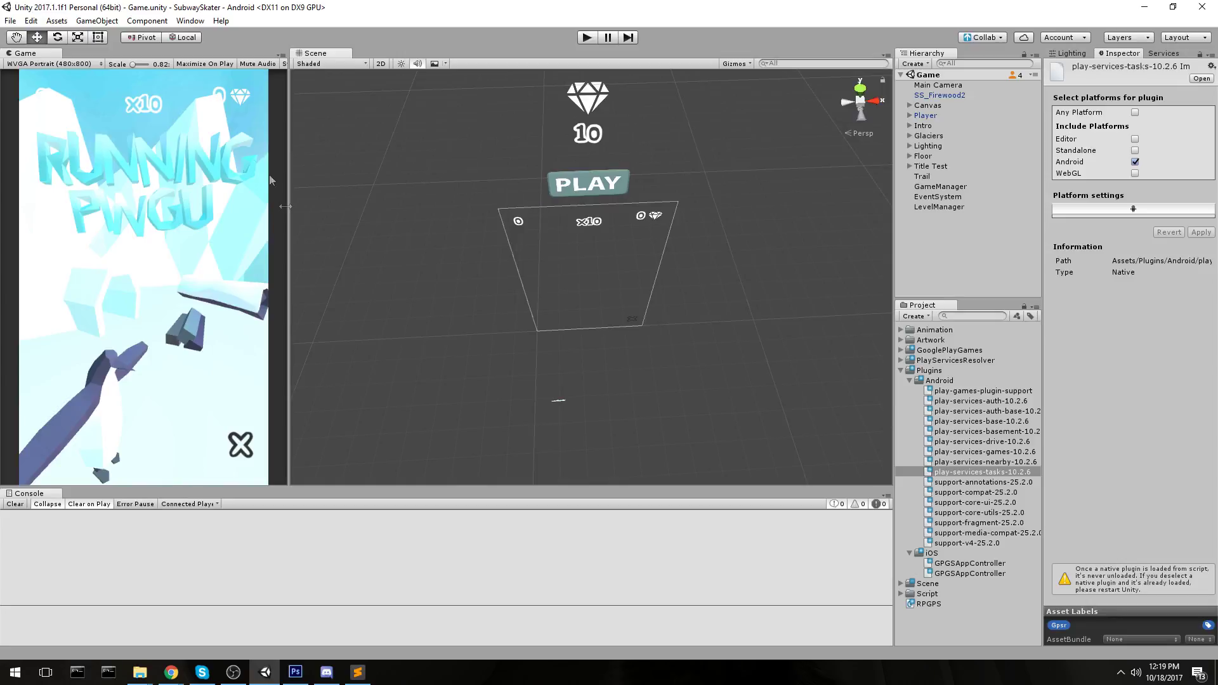
Run the game in the editor and play a round, steering the penguin between lanes, jumping and sliding past obstacles
key(ctrl+p)
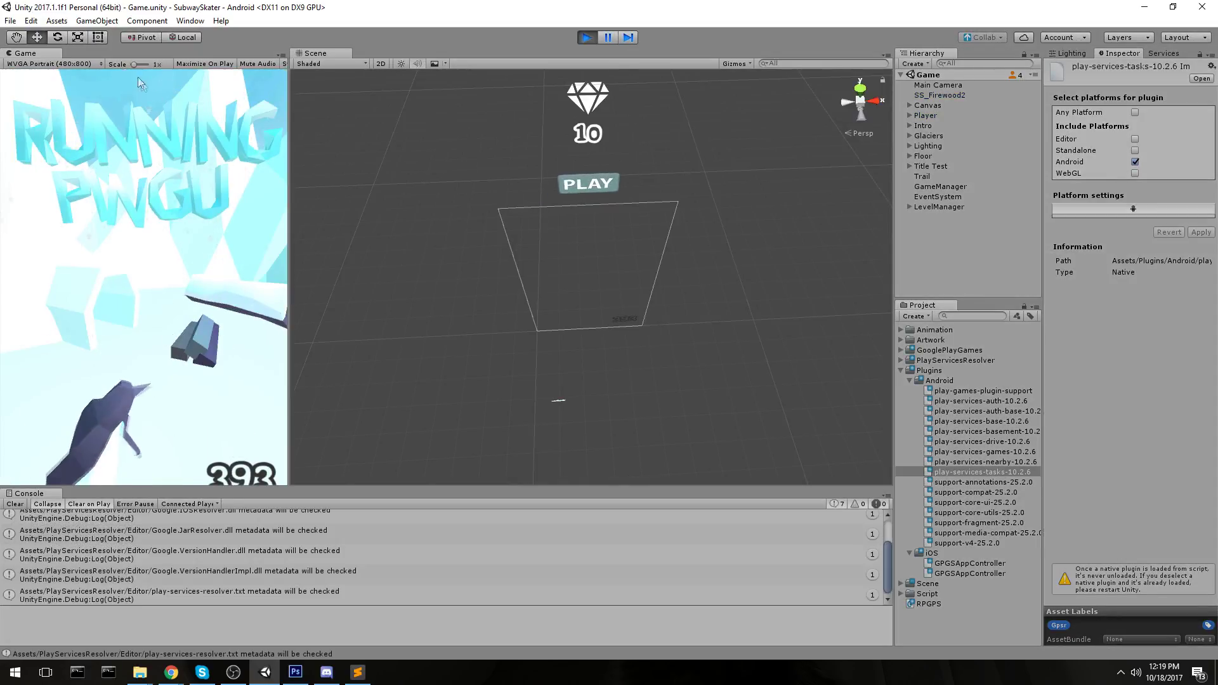
click(124, 248)
drag(184, 273, 281, 332)
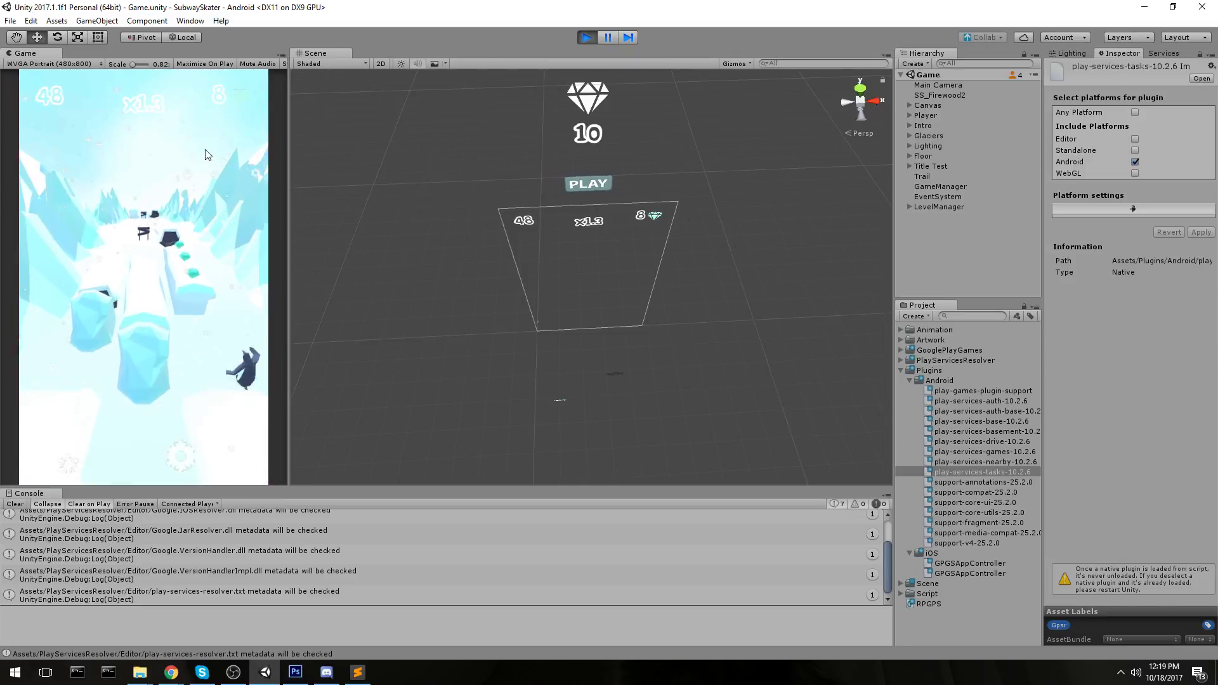
drag(216, 324, 138, 310)
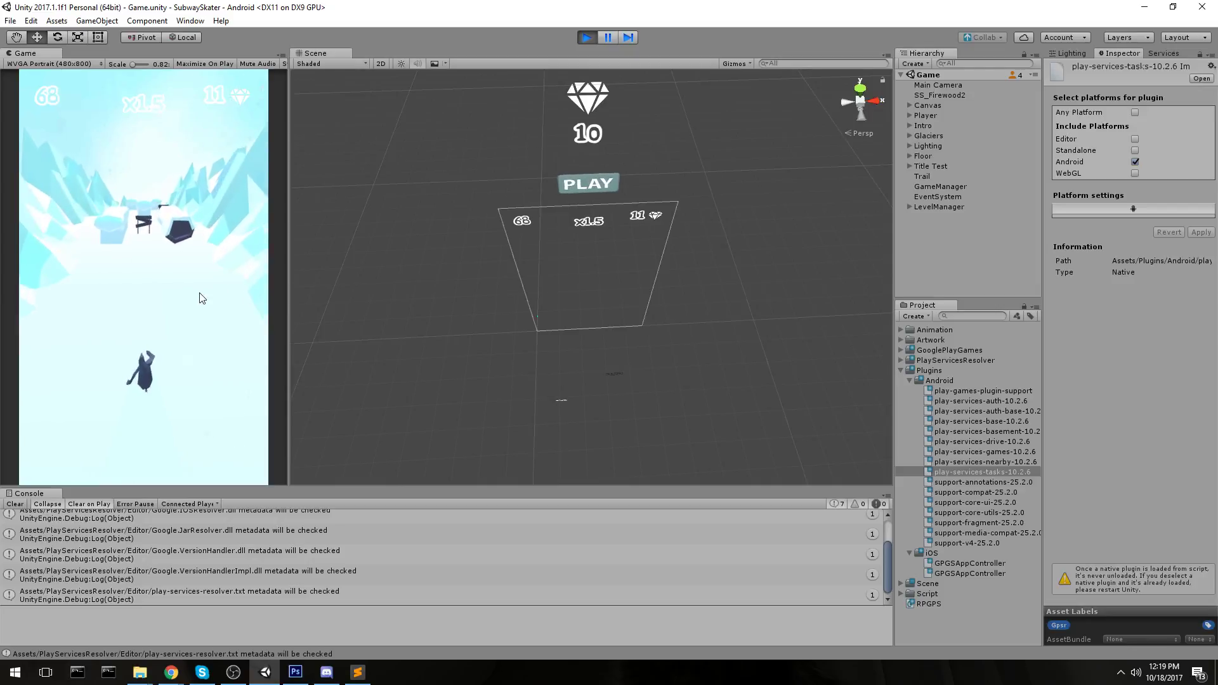
drag(159, 339, 90, 90)
drag(73, 268, 149, 241)
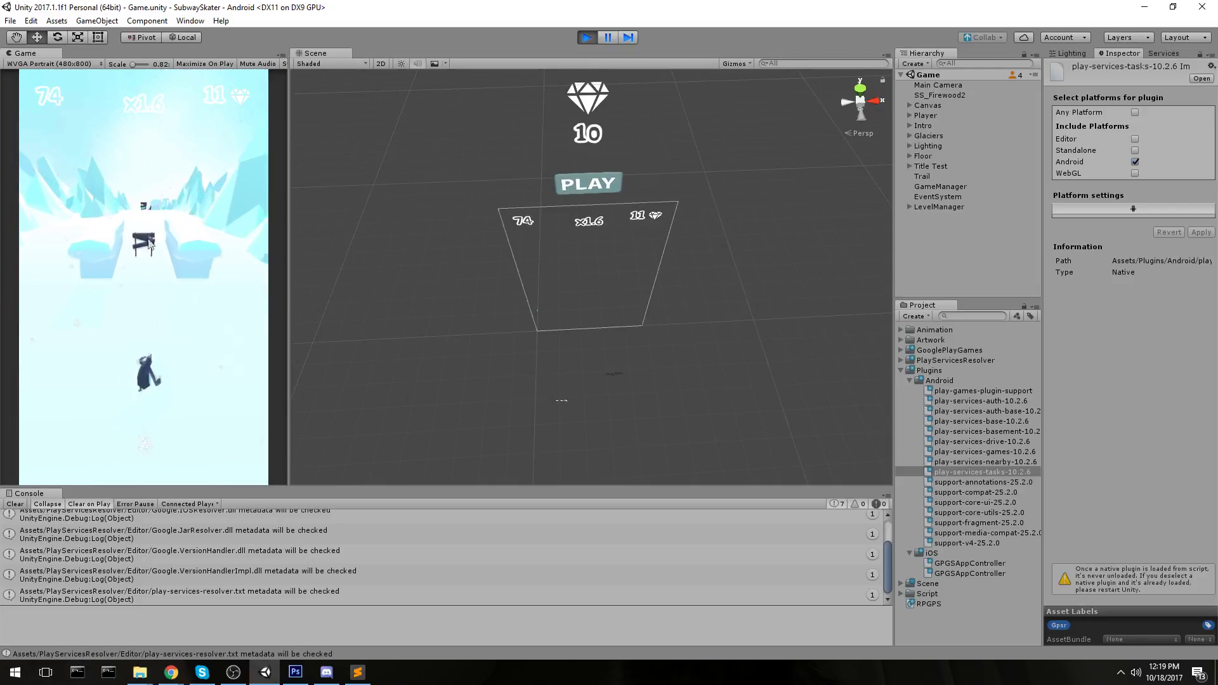
drag(166, 158, 115, 510)
drag(196, 369, 84, 355)
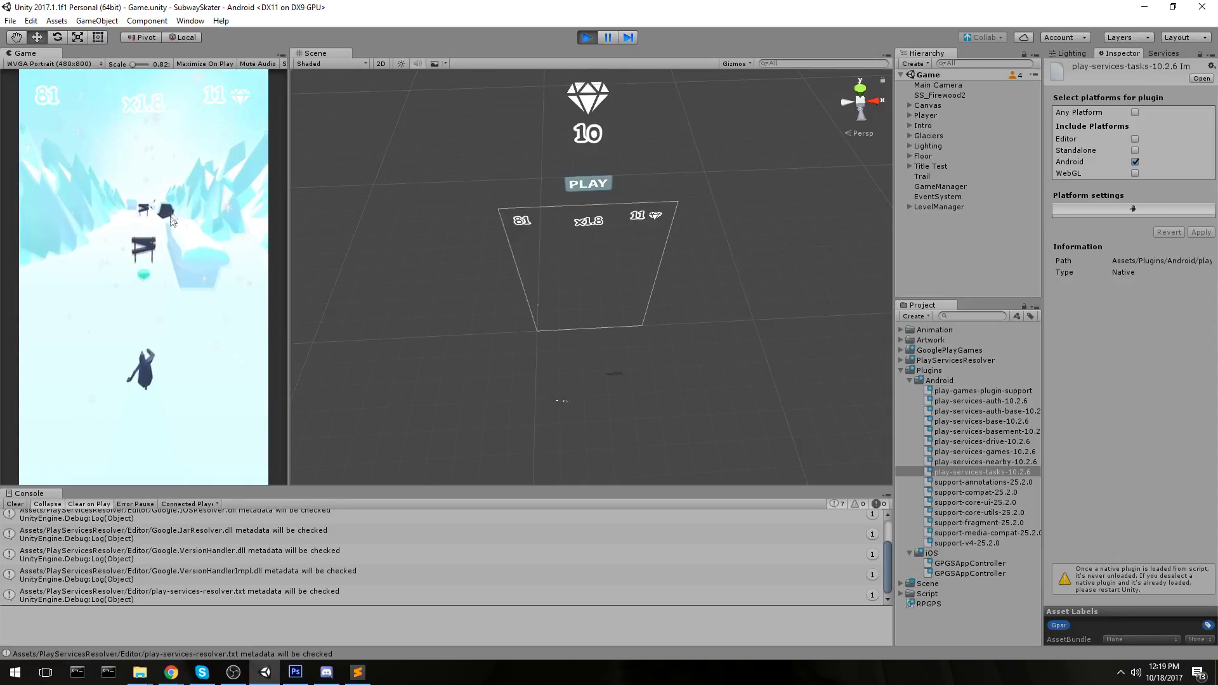
drag(171, 222, 160, 397)
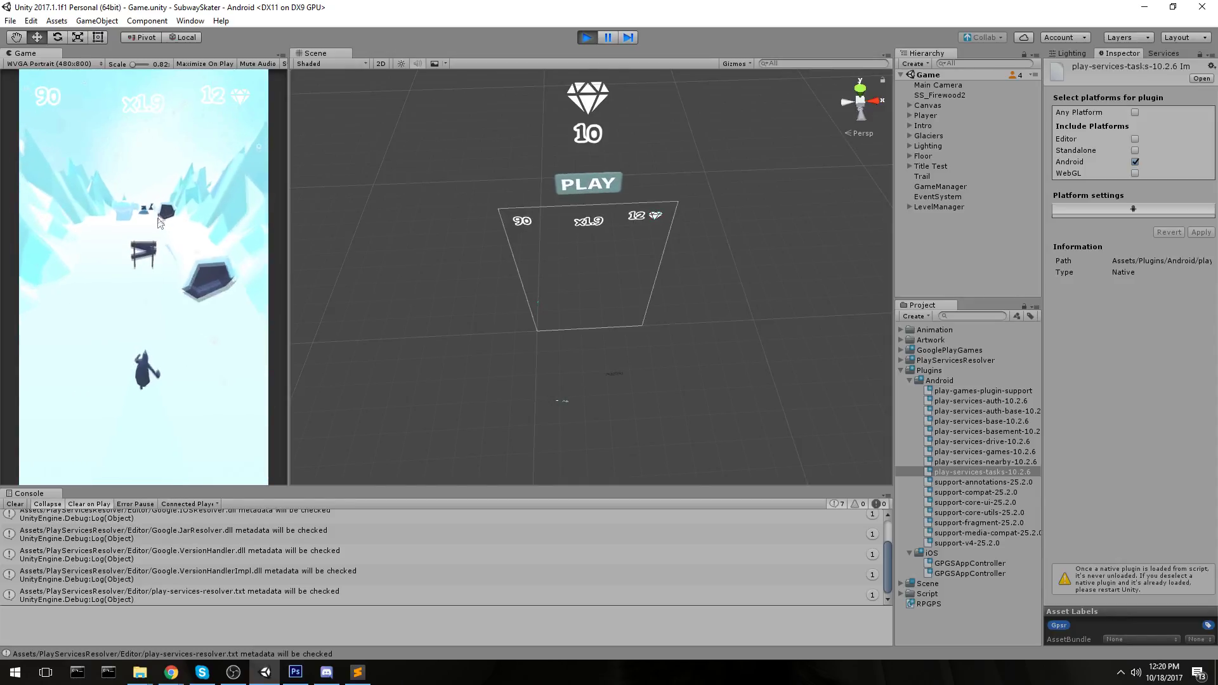
drag(160, 223, 177, 411)
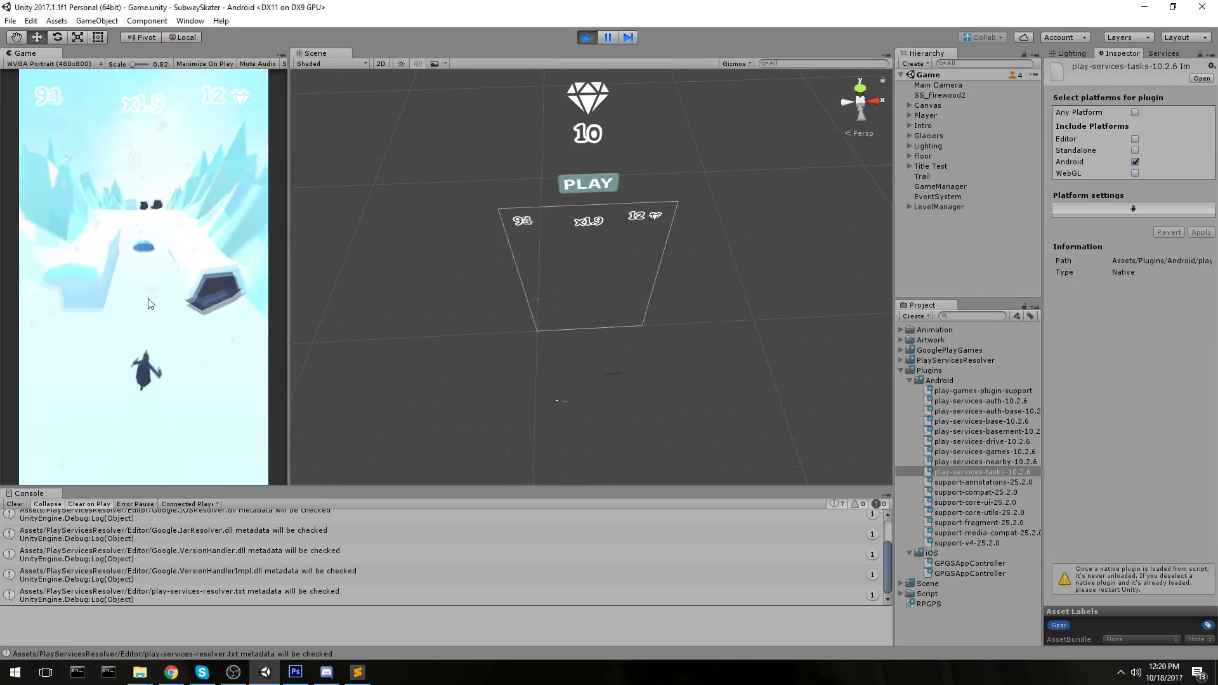
drag(174, 399, 185, 89)
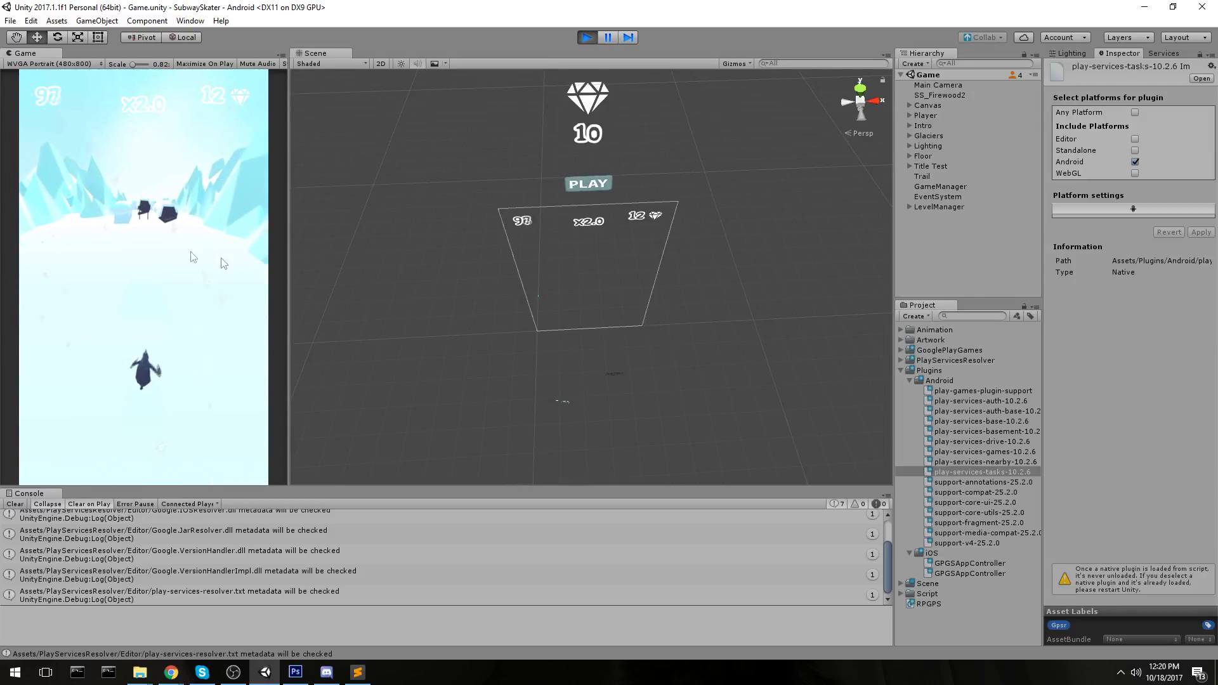
drag(145, 248, 104, 451)
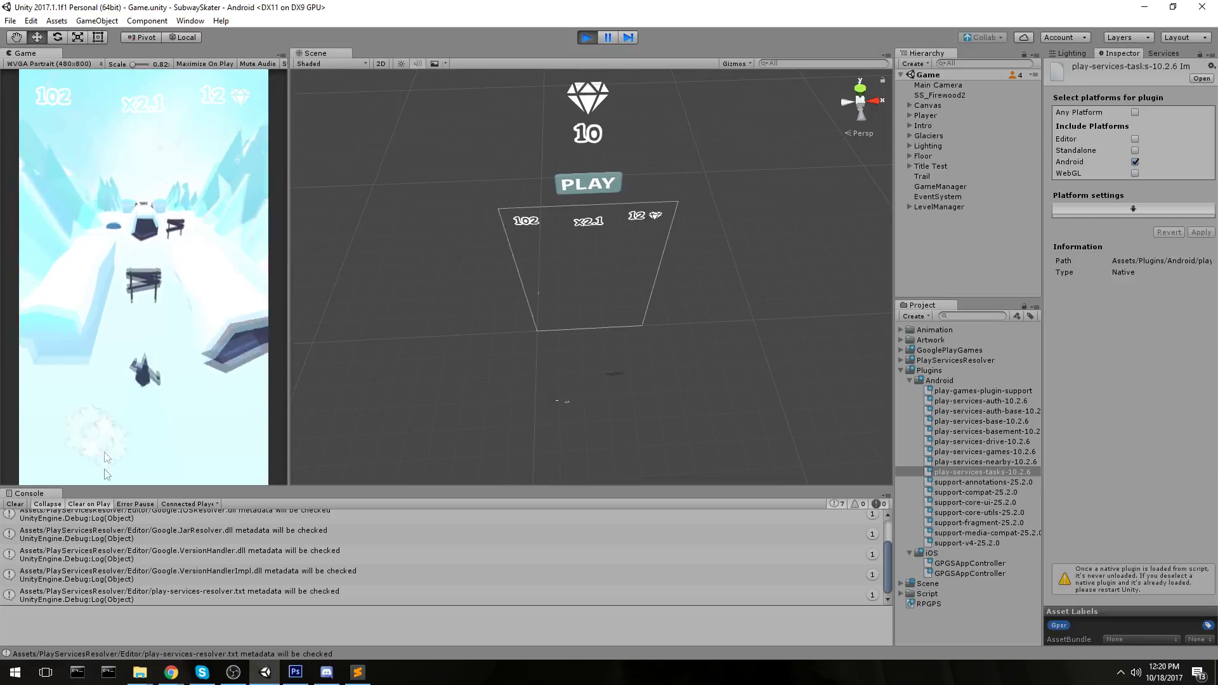
drag(185, 268, 149, 292)
drag(159, 179, 163, 345)
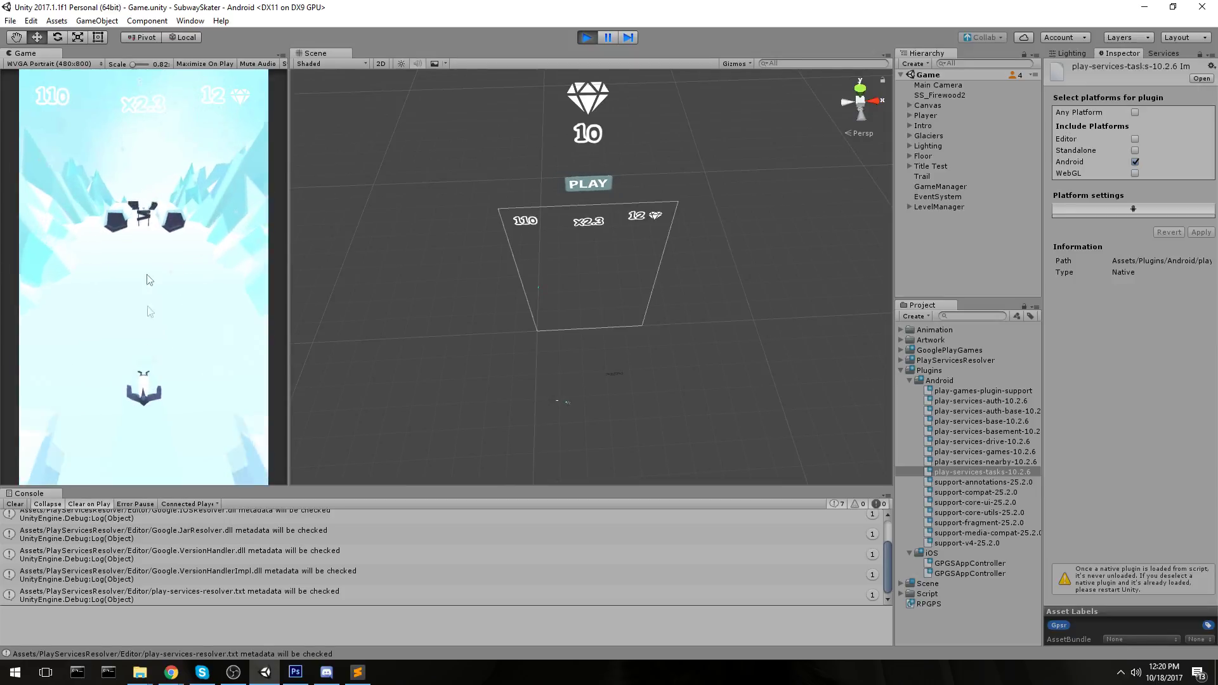
drag(164, 194, 174, 307)
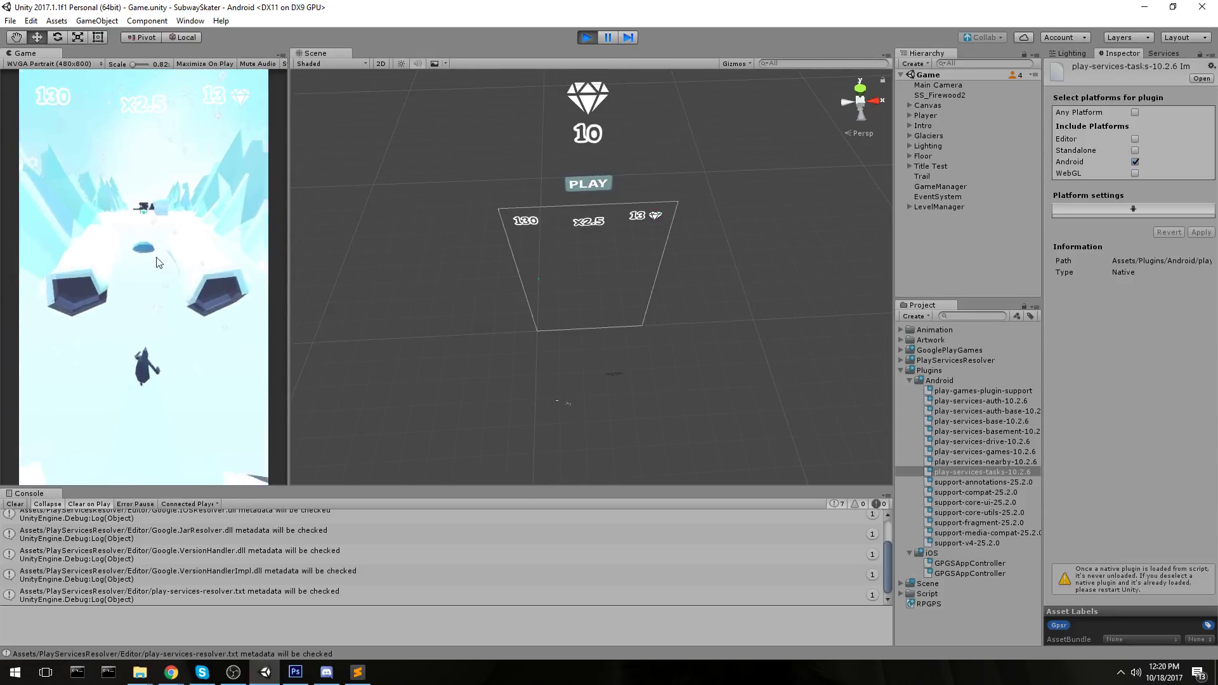
drag(158, 262, 174, 81)
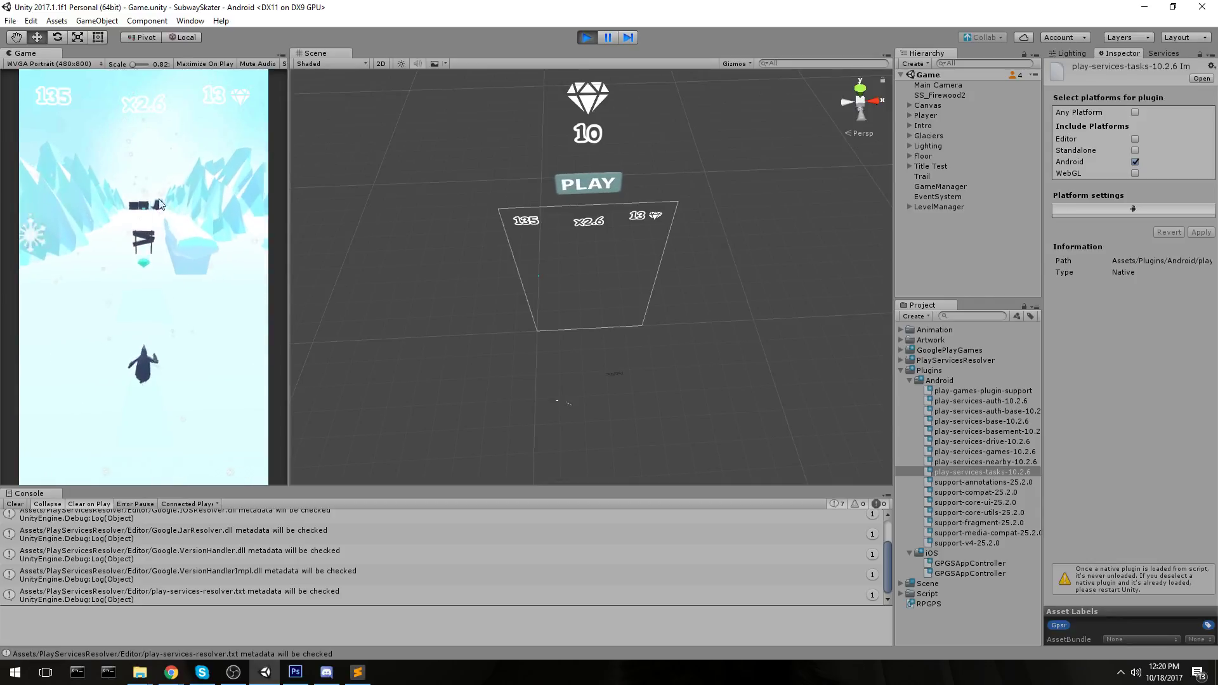
drag(160, 210, 185, 454)
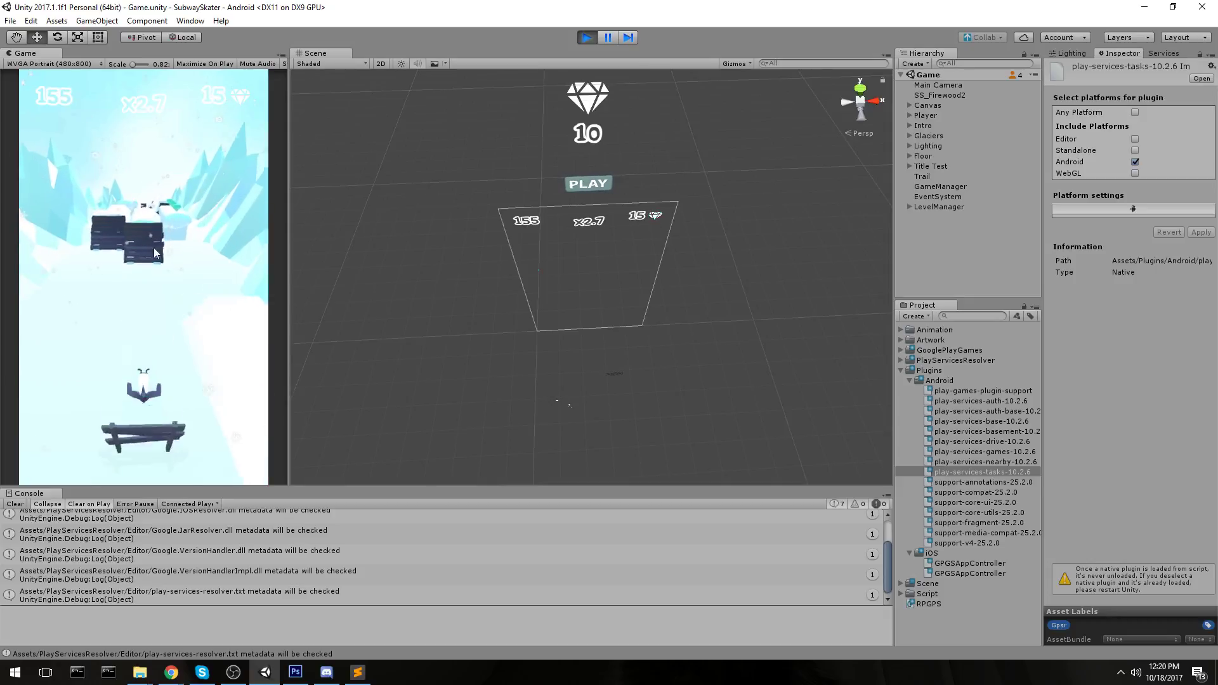
drag(183, 253, 63, 226)
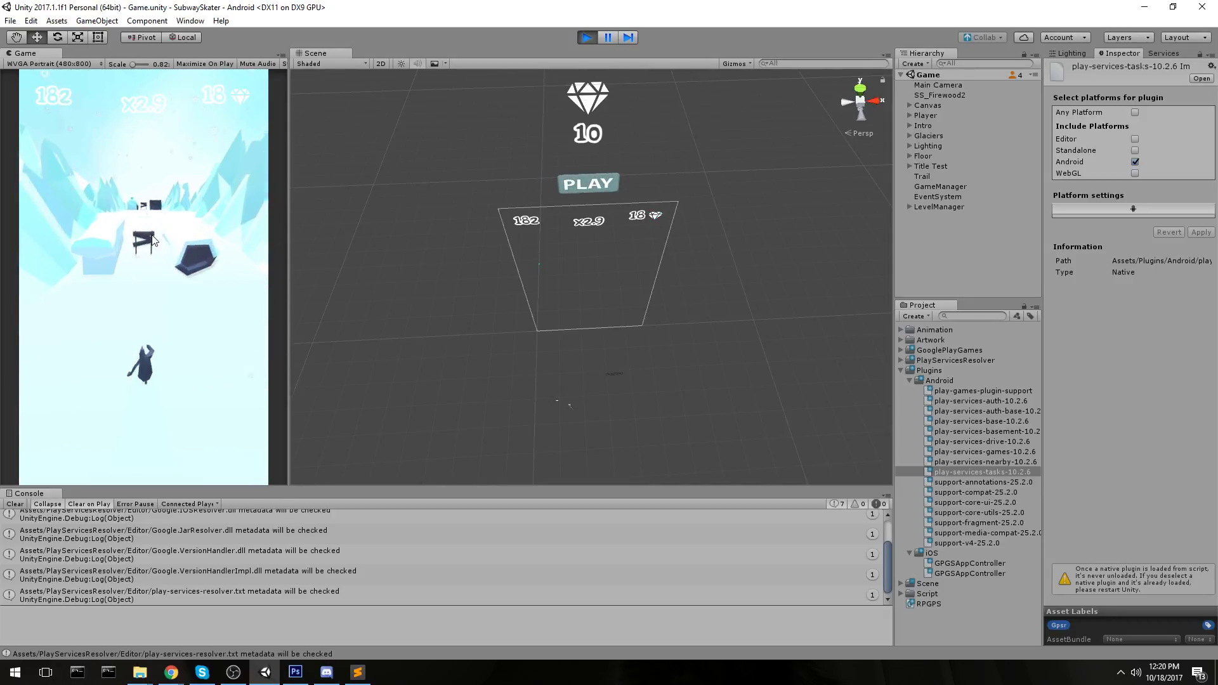
drag(154, 241, 203, 399)
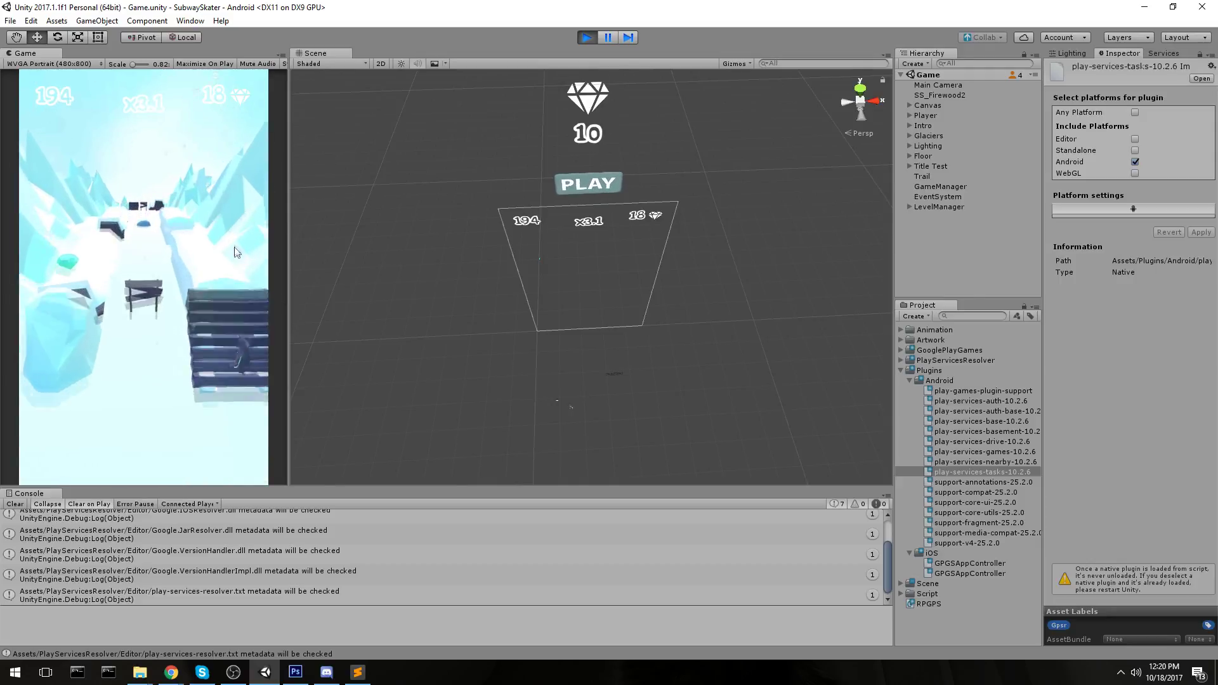
drag(241, 298, 133, 285)
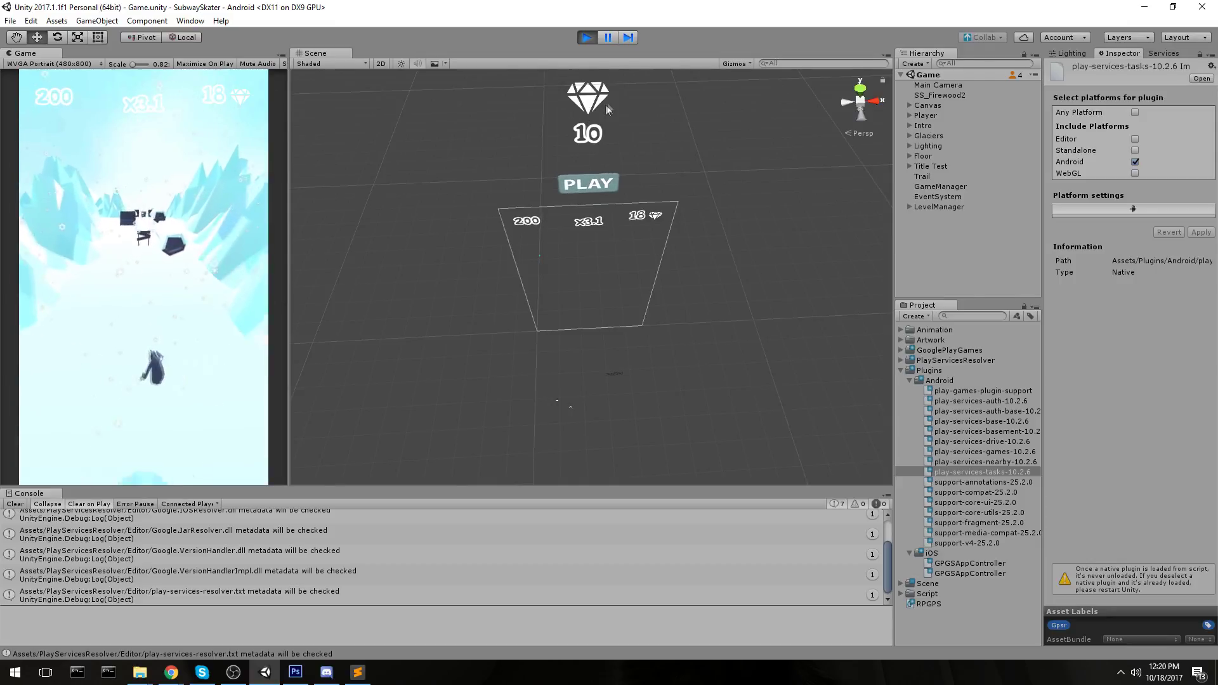